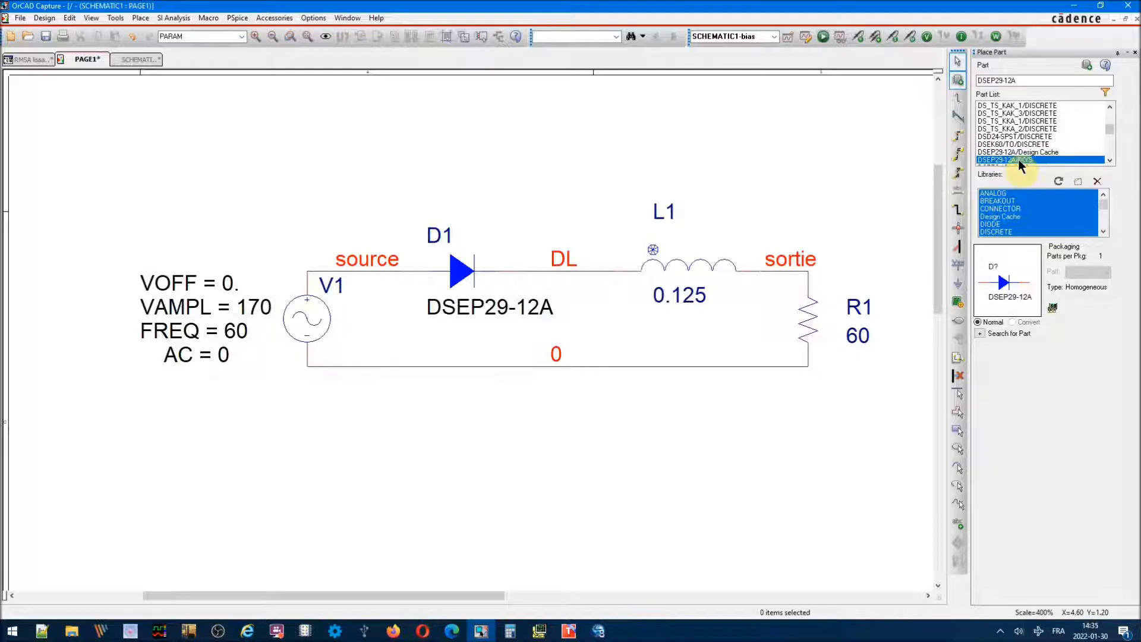
Step: Add the eval.olb library to the available part libraries and find its diode part d
{"action": "left_click", "coordinate": [1079, 183]}
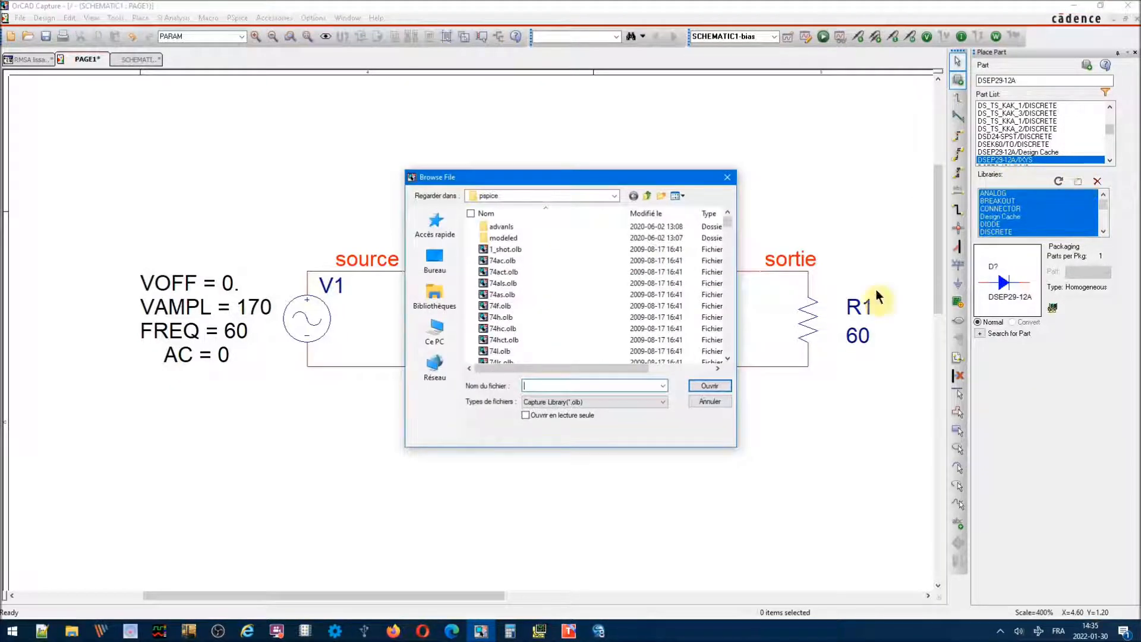
{"action": "left_click", "coordinate": [552, 404]}
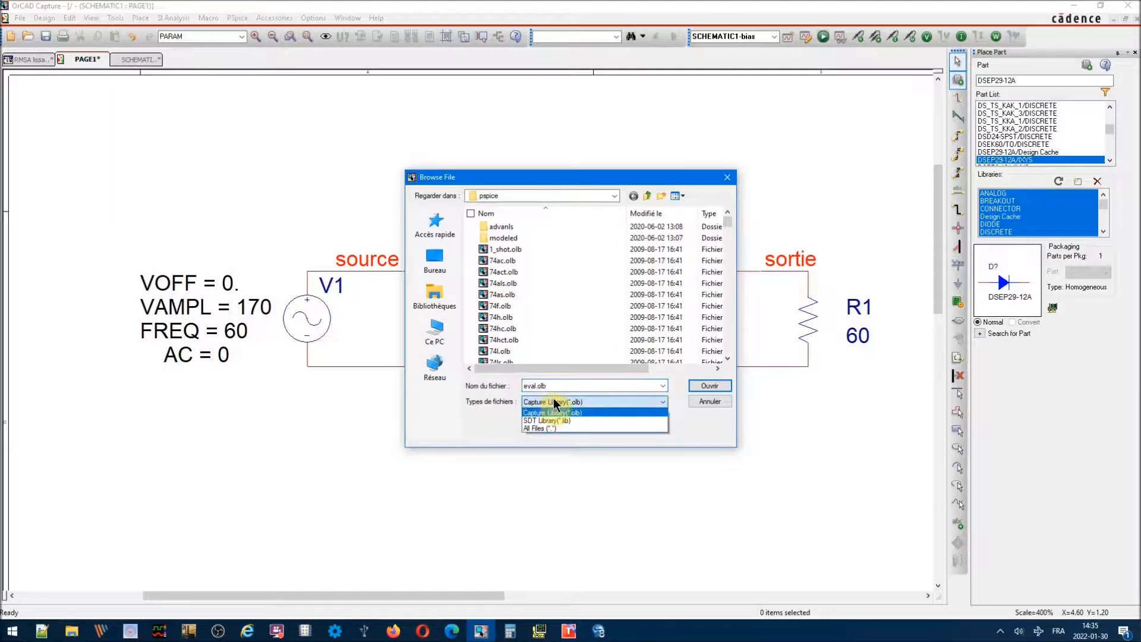
{"action": "left_click", "coordinate": [713, 387]}
{"action": "left_click", "coordinate": [713, 387]}
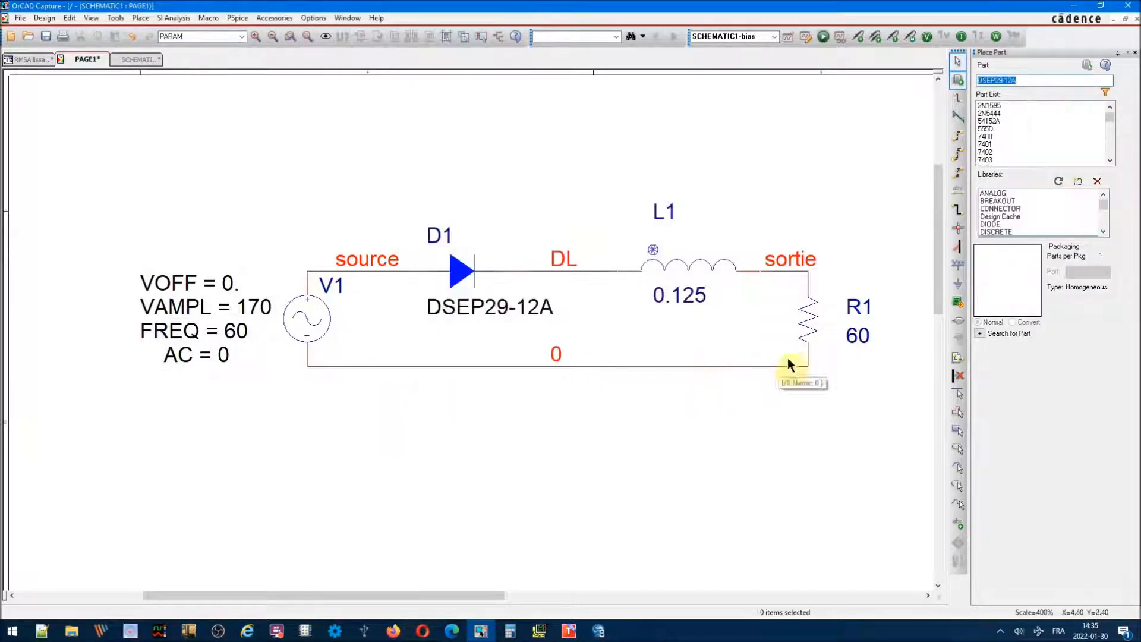
{"action": "type", "text": "d"}
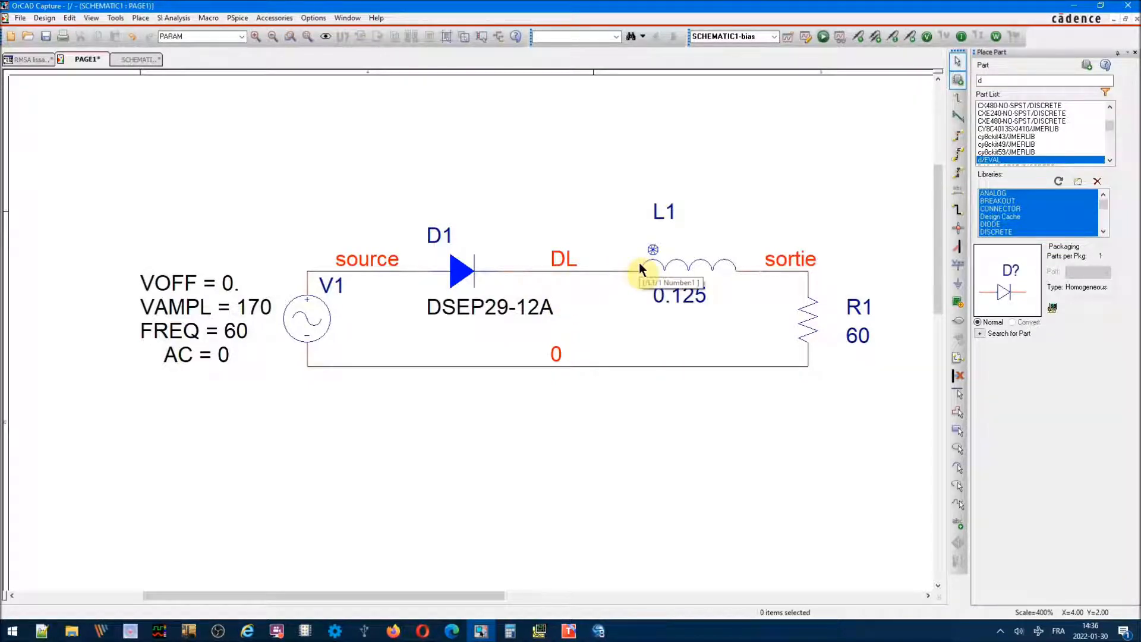
Step: Review the transient analysis settings of the bias simulation profile without changing them
{"action": "left_click", "coordinate": [805, 35]}
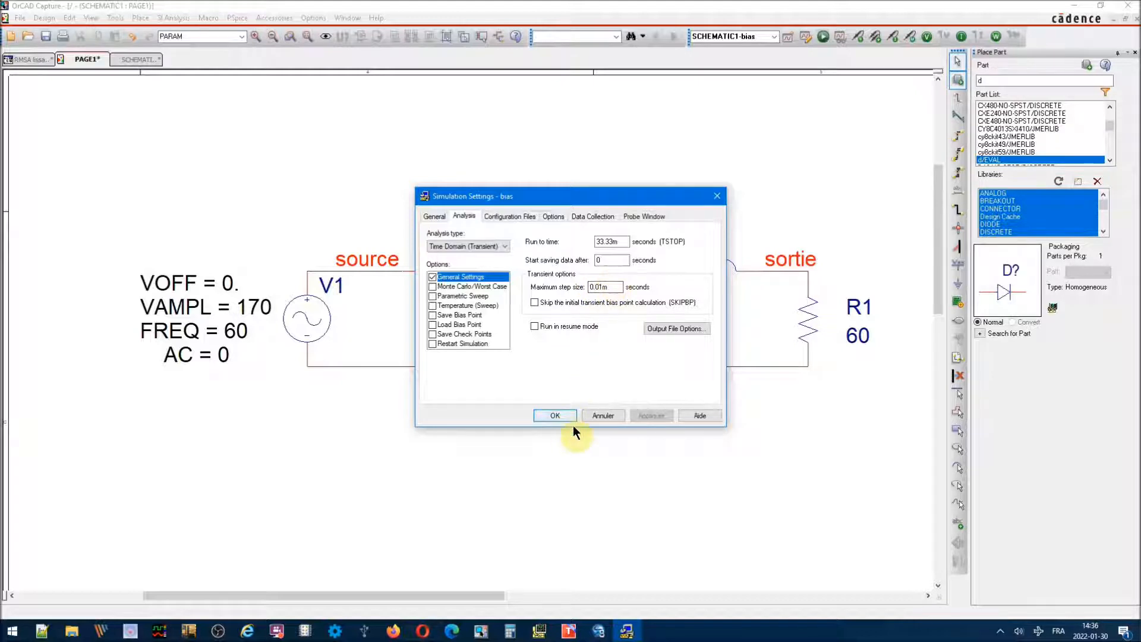
{"action": "left_click", "coordinate": [601, 416]}
Step: Place differential voltage markers across inductor L1, V+ on DL and V- on sortie, and run the bias simulation in PSpice A/D
{"action": "left_click", "coordinate": [859, 37]}
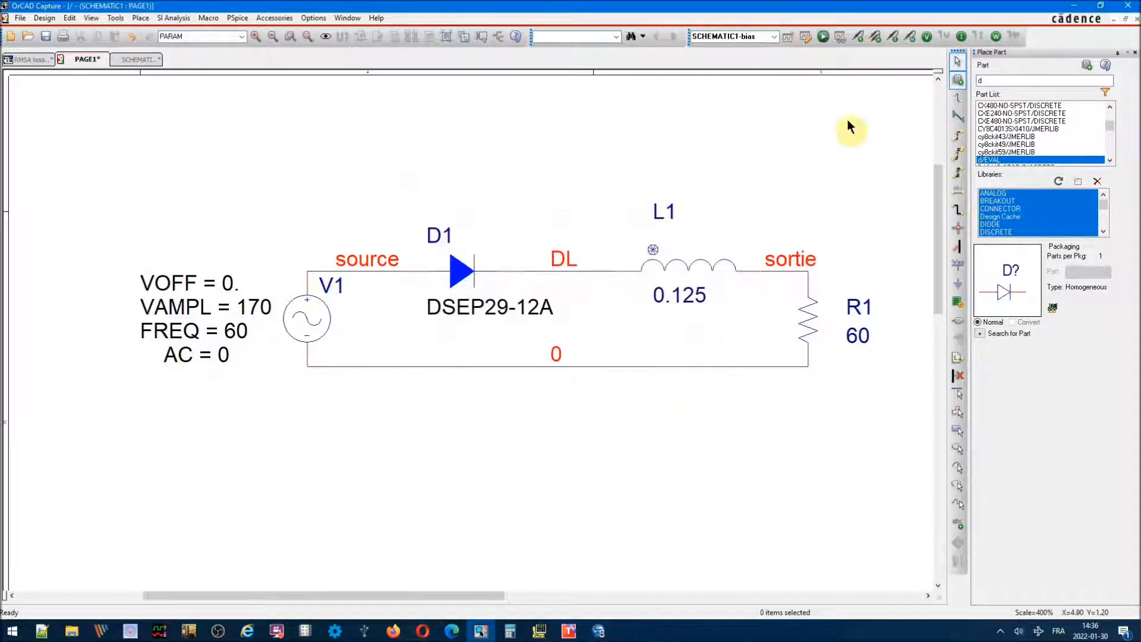
{"action": "left_click", "coordinate": [597, 277]}
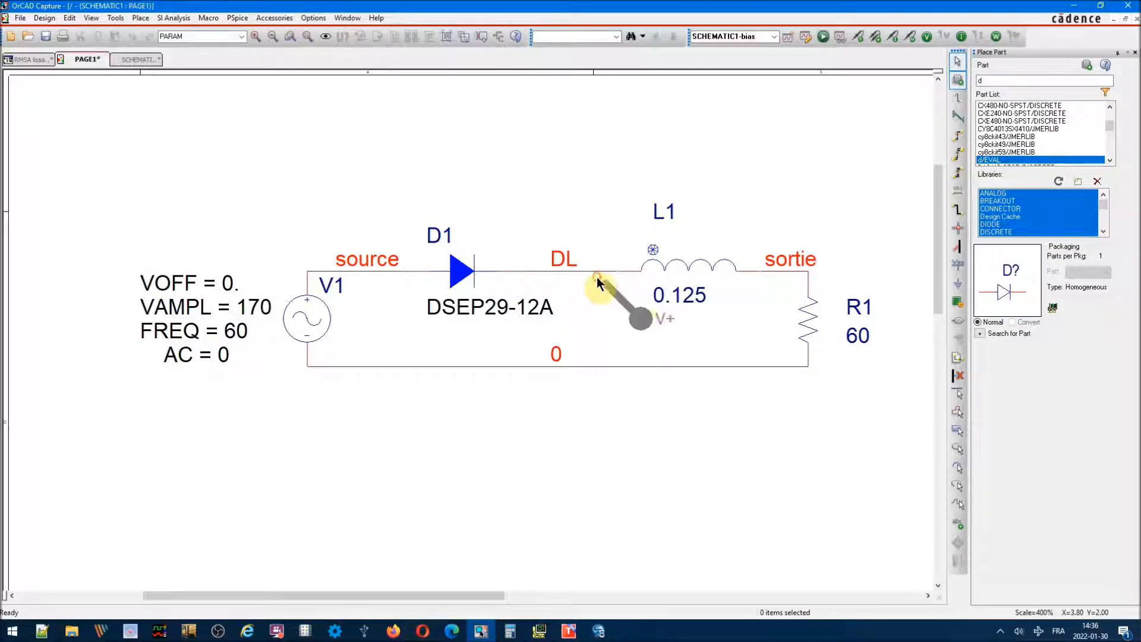
{"action": "left_click", "coordinate": [762, 277]}
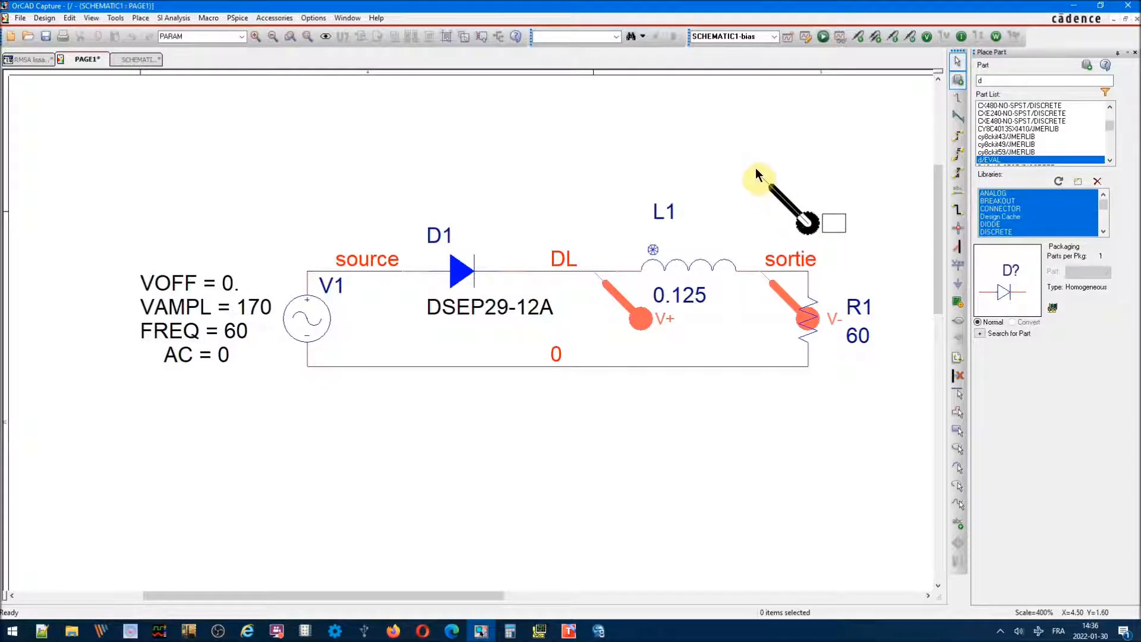
{"action": "key", "text": "Escape"}
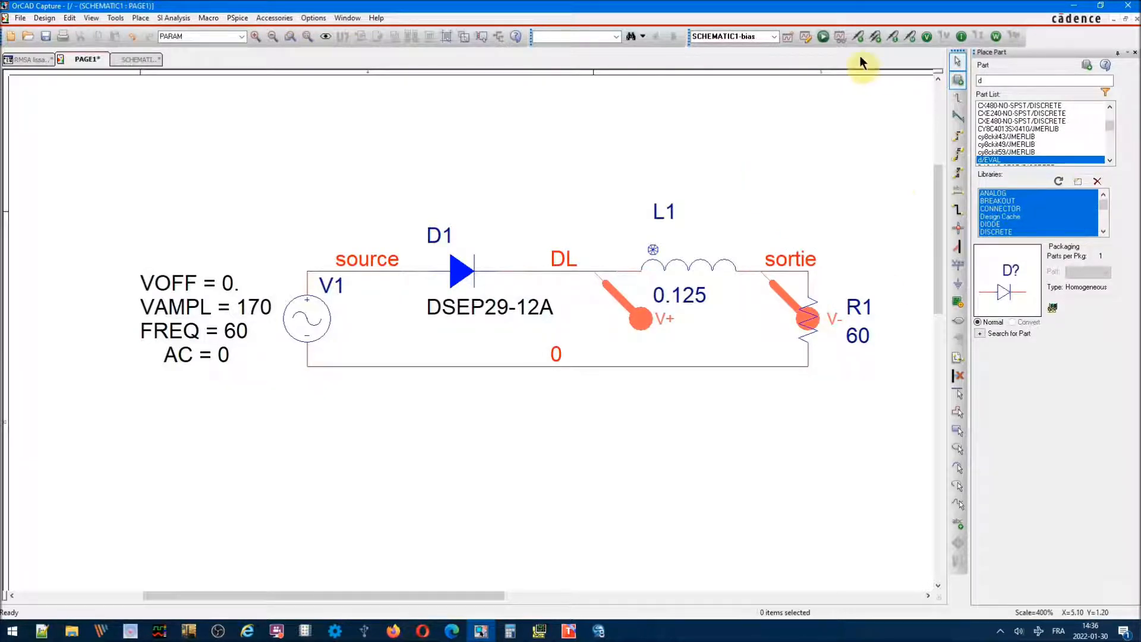
{"action": "left_click", "coordinate": [822, 37]}
{"action": "left_click", "coordinate": [541, 634]}
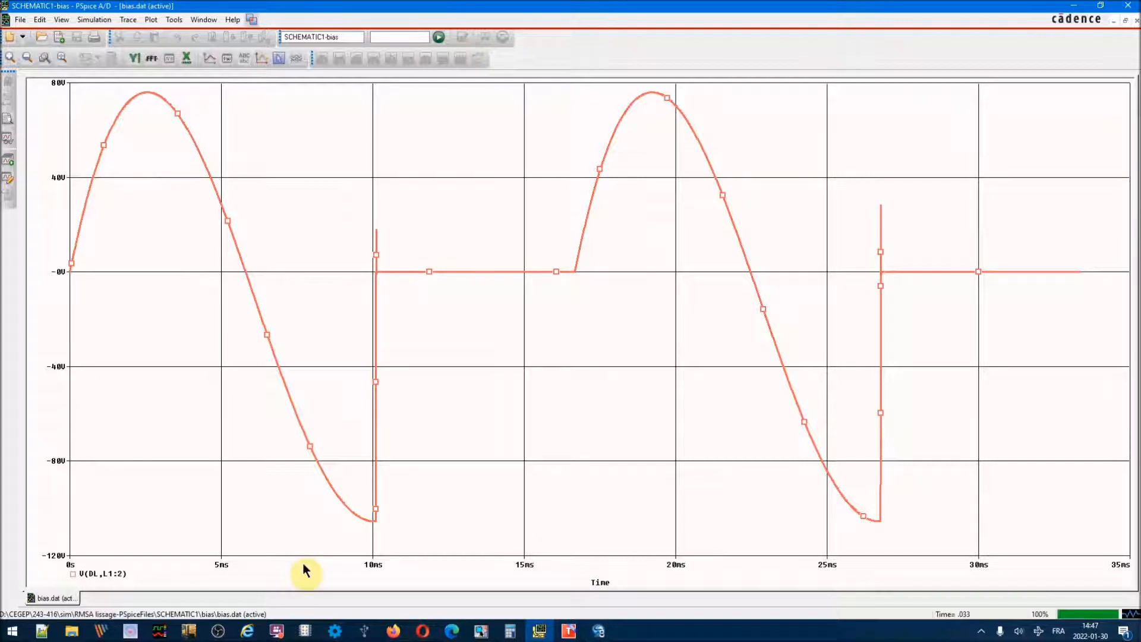
Step: Add a trace for the inductor voltage computed as 0.125* D(I(L1))
{"action": "left_click", "coordinate": [136, 27]}
{"action": "left_click", "coordinate": [140, 34]}
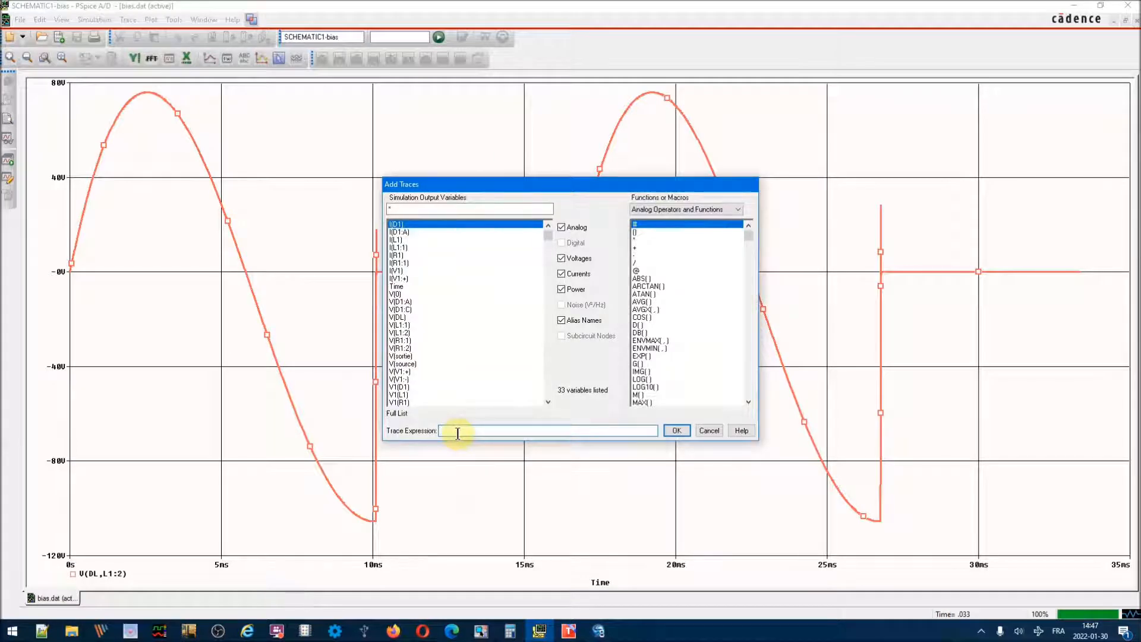
{"action": "left_click", "coordinate": [458, 433]}
{"action": "type", "text": "0.125* D("}
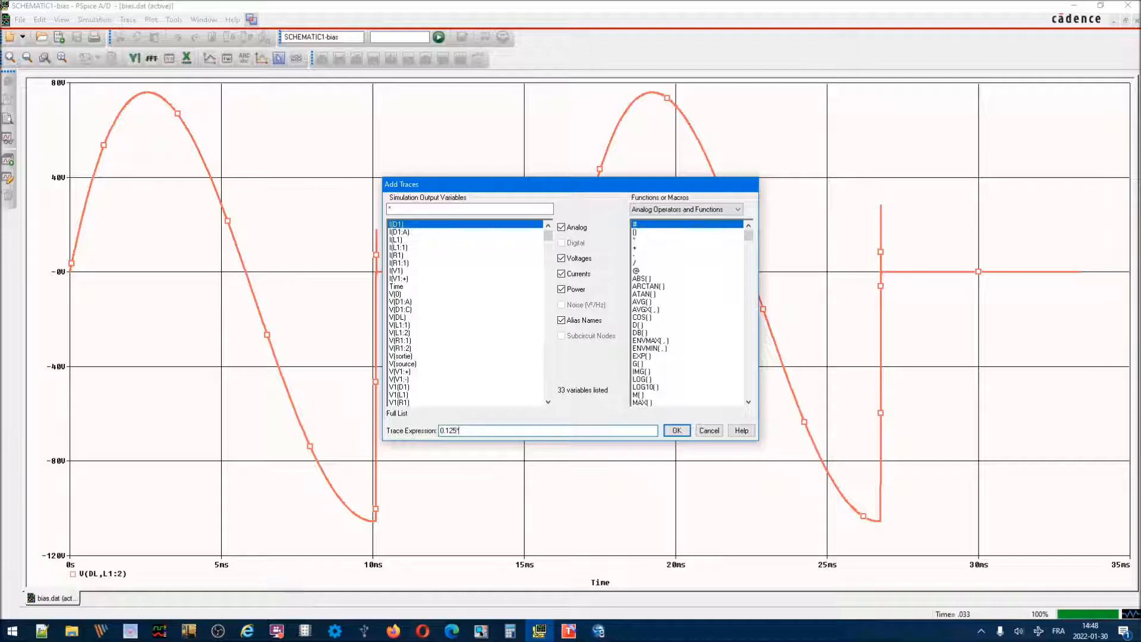
{"action": "left_click", "coordinate": [635, 325]}
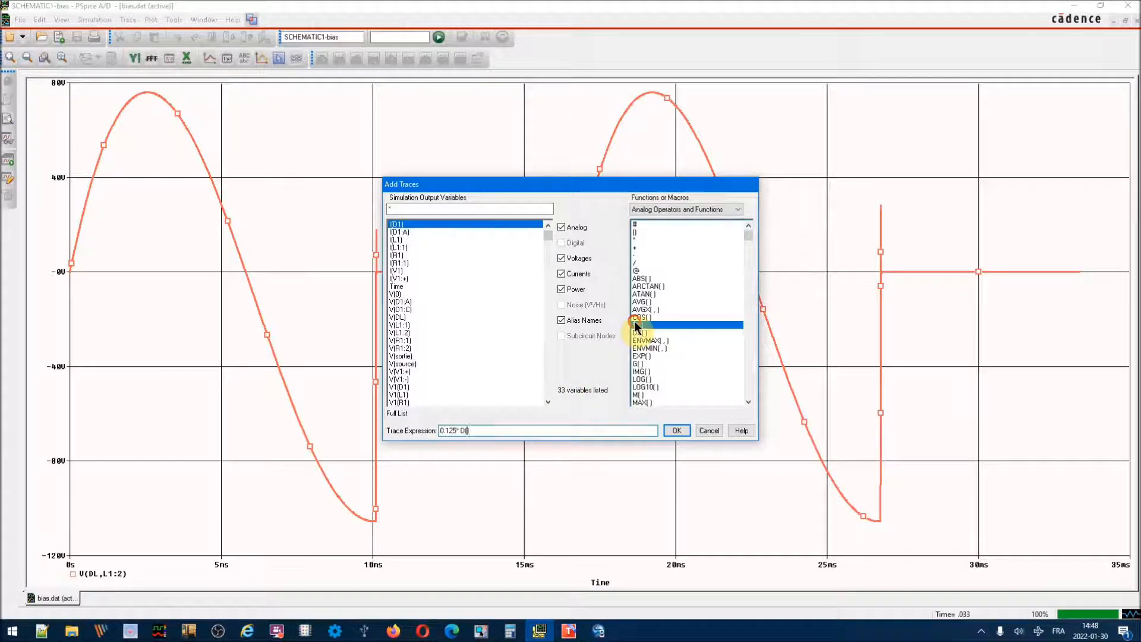
{"action": "left_click", "coordinate": [396, 240]}
{"action": "left_click", "coordinate": [677, 430]}
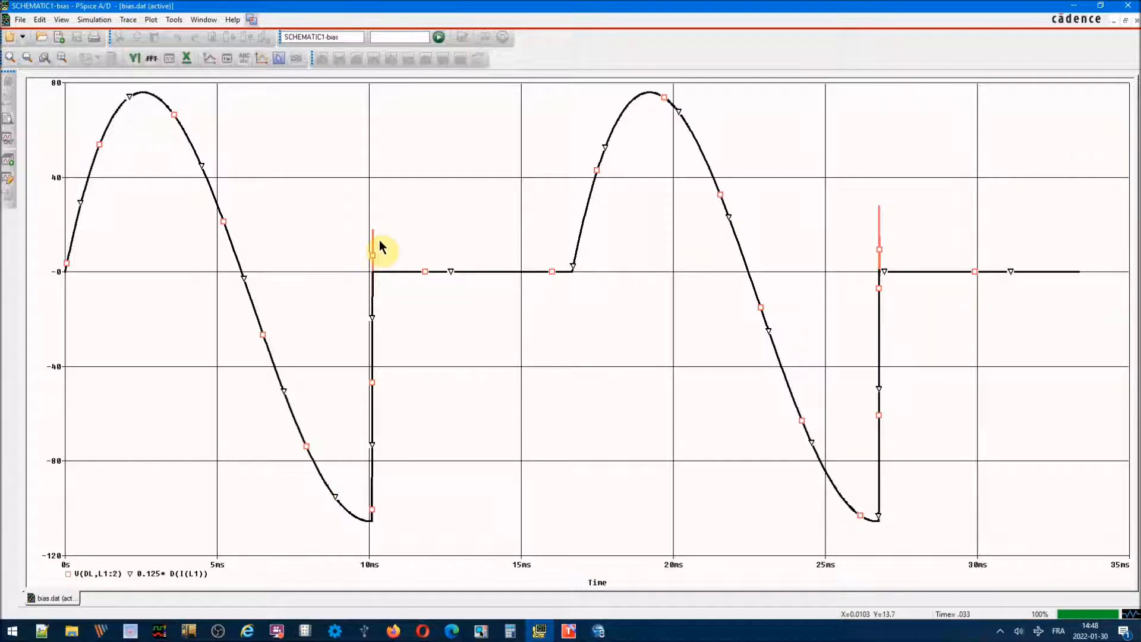
Step: Delete the 0.125* D(I(L1)) trace from the plot
{"action": "left_click", "coordinate": [184, 572]}
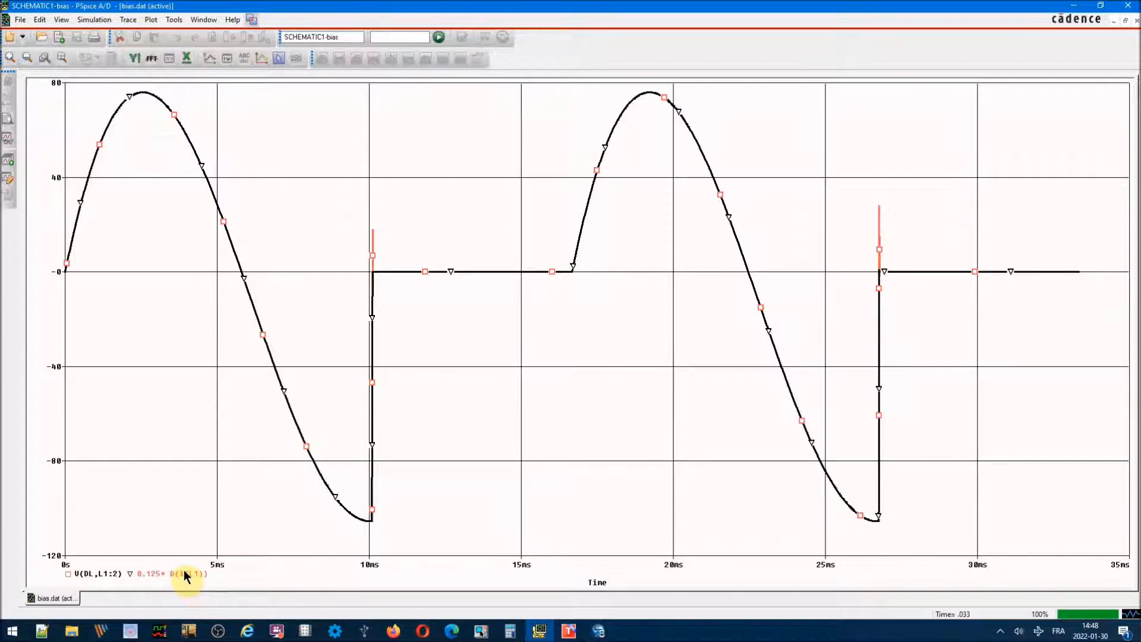
{"action": "key", "text": "Delete"}
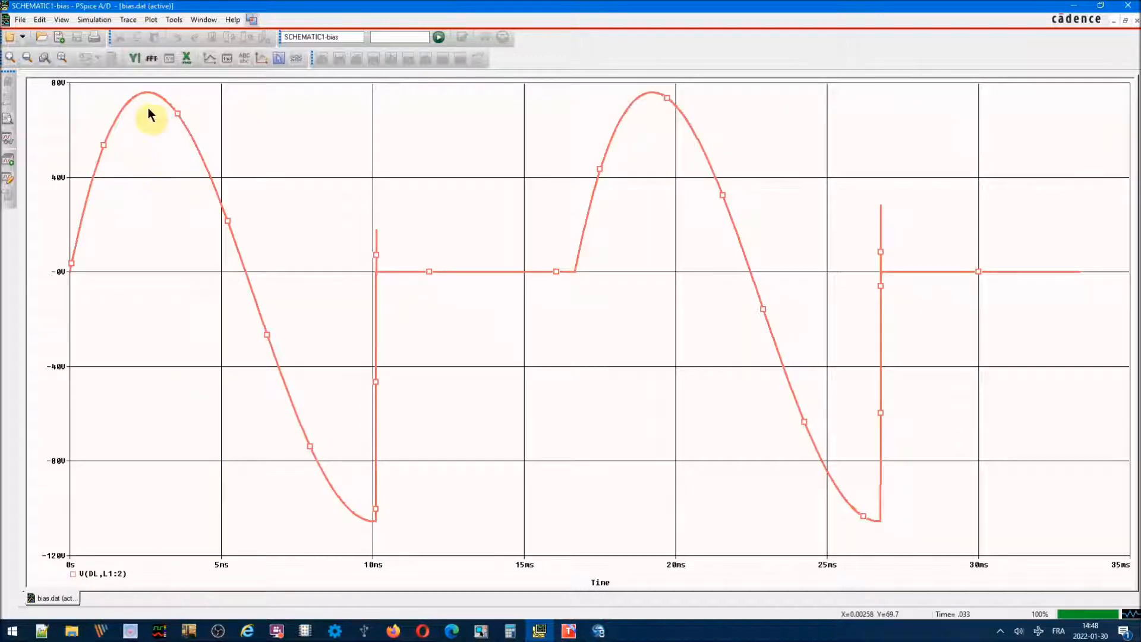
Step: Add the output voltage trace V(sortie) to the plot
{"action": "left_click", "coordinate": [128, 20]}
{"action": "left_click", "coordinate": [142, 38]}
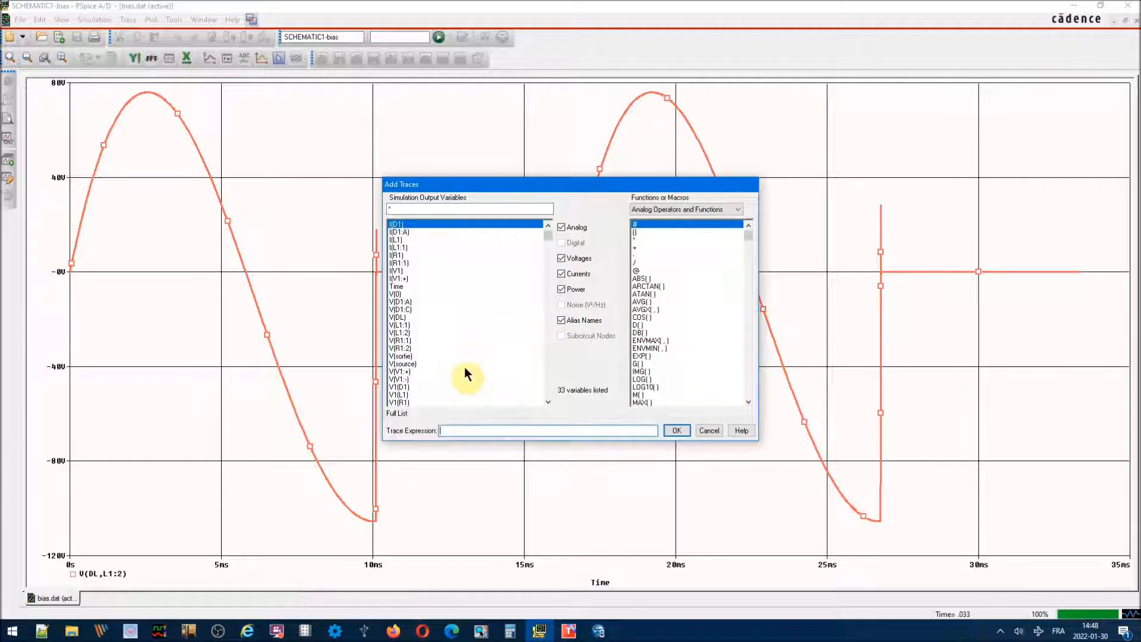
{"action": "left_click", "coordinate": [400, 356]}
{"action": "left_click", "coordinate": [674, 429]}
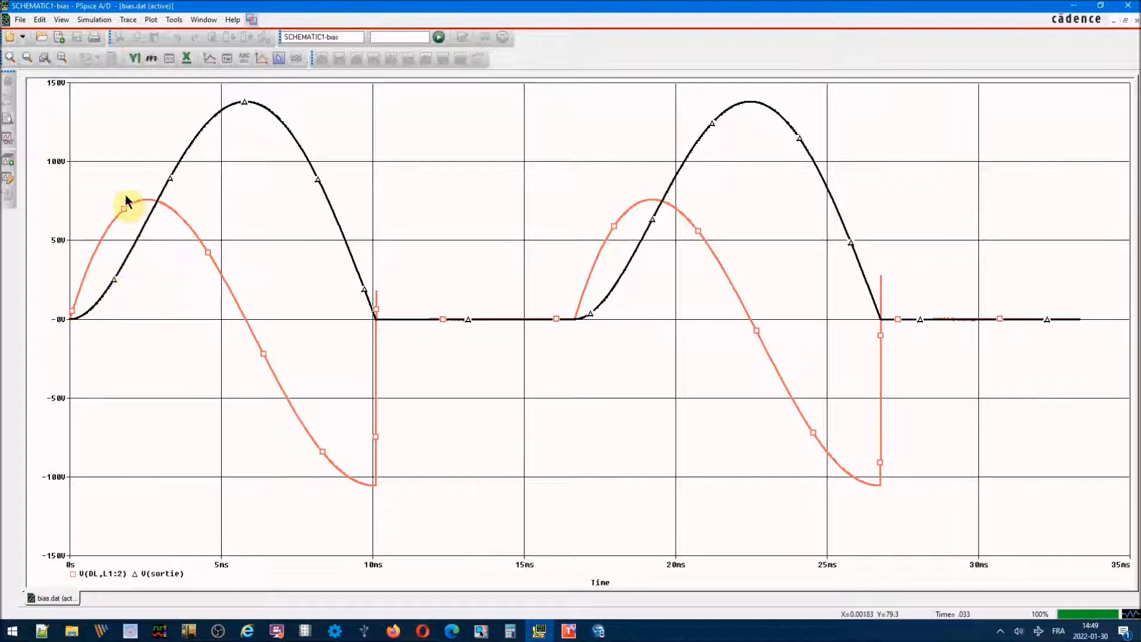
Step: Display the cursors, assign the first one to V(DL,L1:2) and measure that trace's first positive peak
{"action": "key", "text": "ctrl+shift+c"}
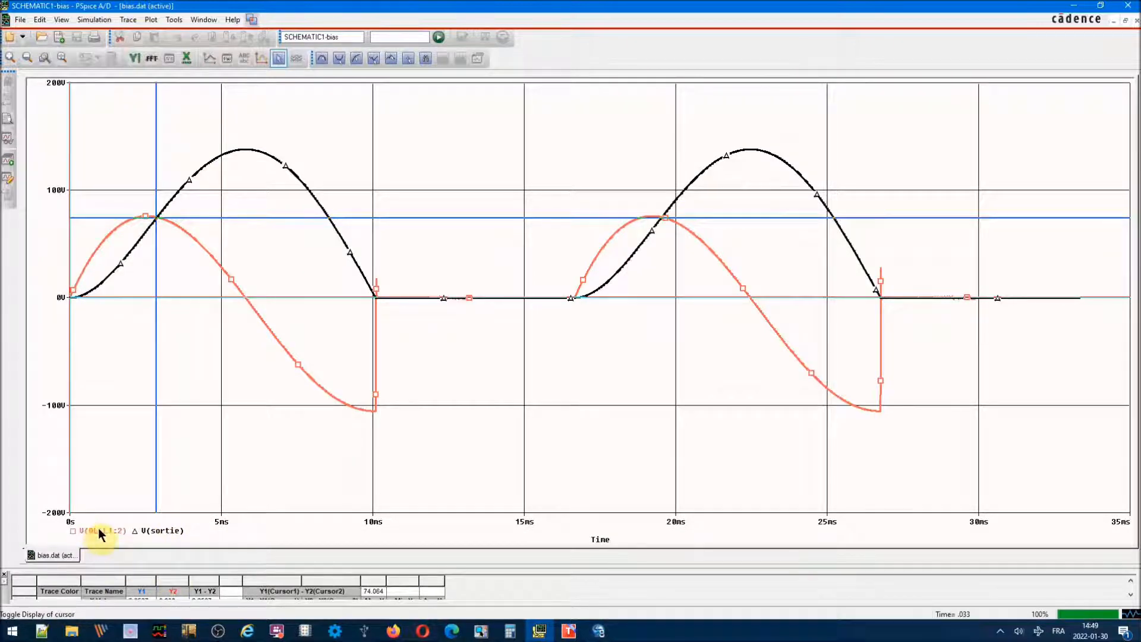
{"action": "left_click_drag", "start_coordinate": [86, 322], "coordinate": [101, 299]}
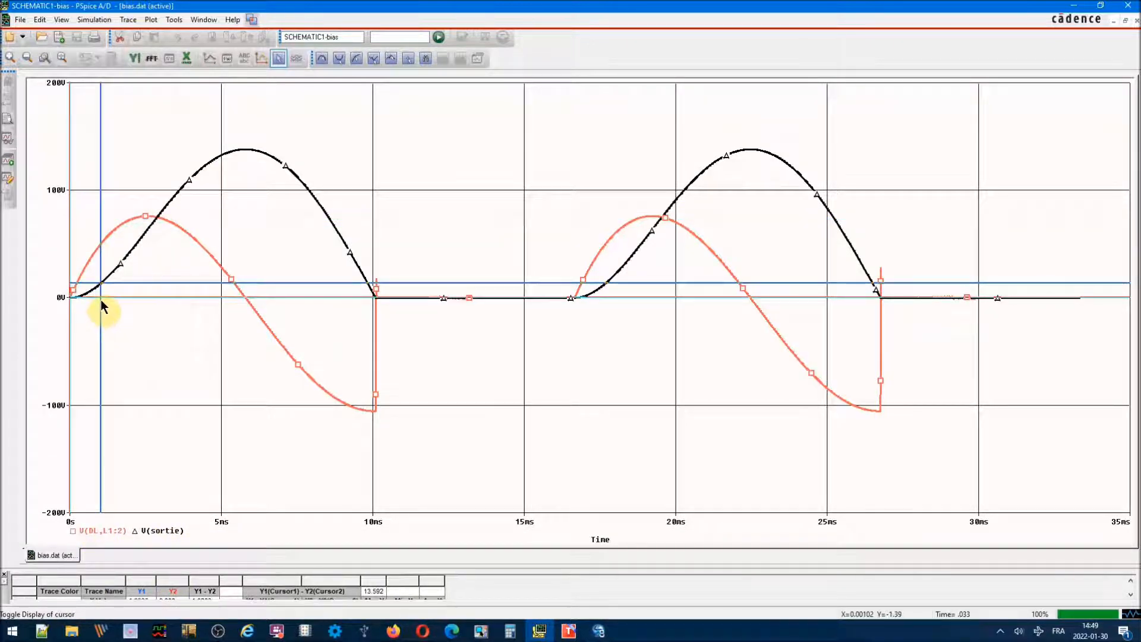
{"action": "left_click", "coordinate": [73, 531]}
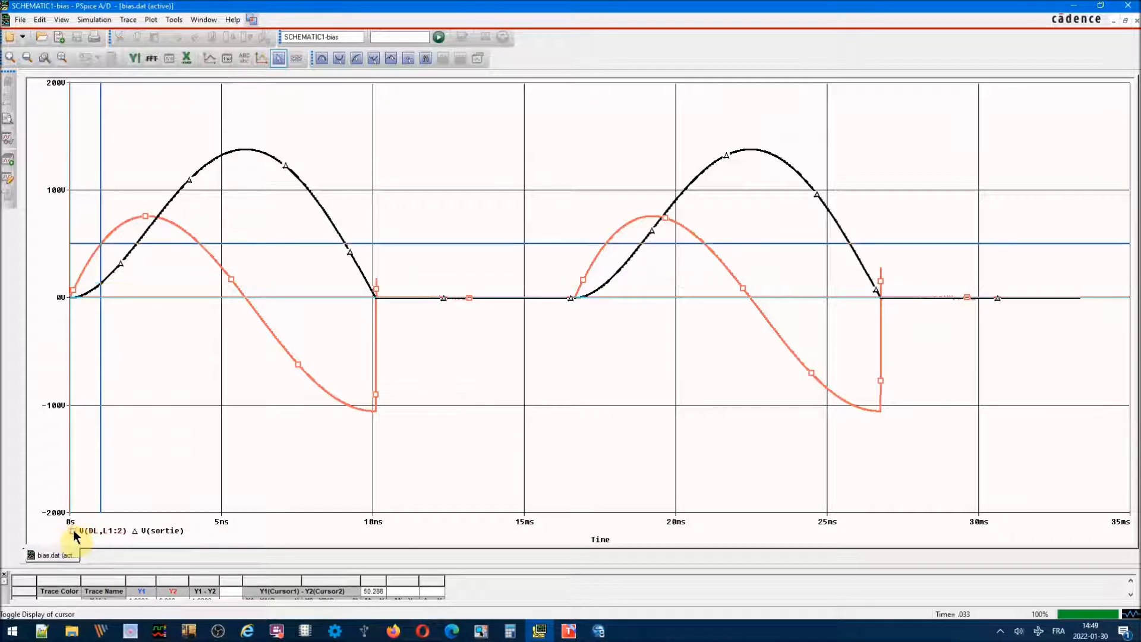
{"action": "mouse_move", "coordinate": [113, 295]}
{"action": "left_mouse_down"}
{"action": "mouse_move", "coordinate": [83, 305]}
{"action": "mouse_move", "coordinate": [123, 279]}
{"action": "mouse_move", "coordinate": [82, 313]}
{"action": "mouse_move", "coordinate": [113, 261]}
{"action": "mouse_move", "coordinate": [138, 254]}
{"action": "left_mouse_up"}
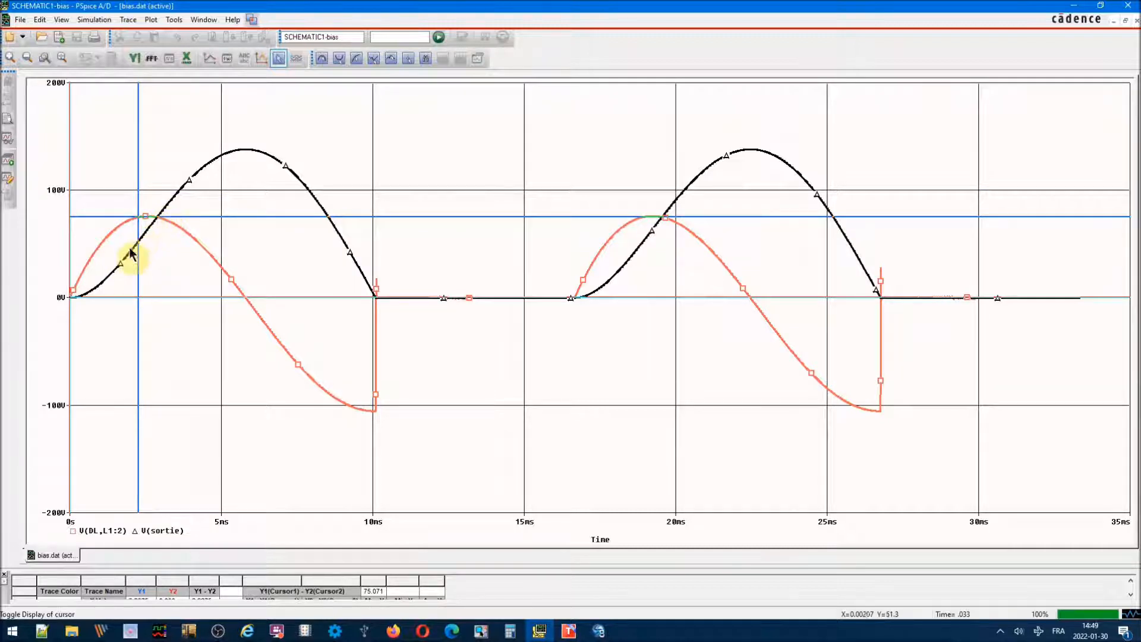
{"action": "mouse_move", "coordinate": [135, 224]}
{"action": "left_mouse_down"}
{"action": "mouse_move", "coordinate": [159, 224]}
{"action": "mouse_move", "coordinate": [147, 224]}
{"action": "left_mouse_up"}
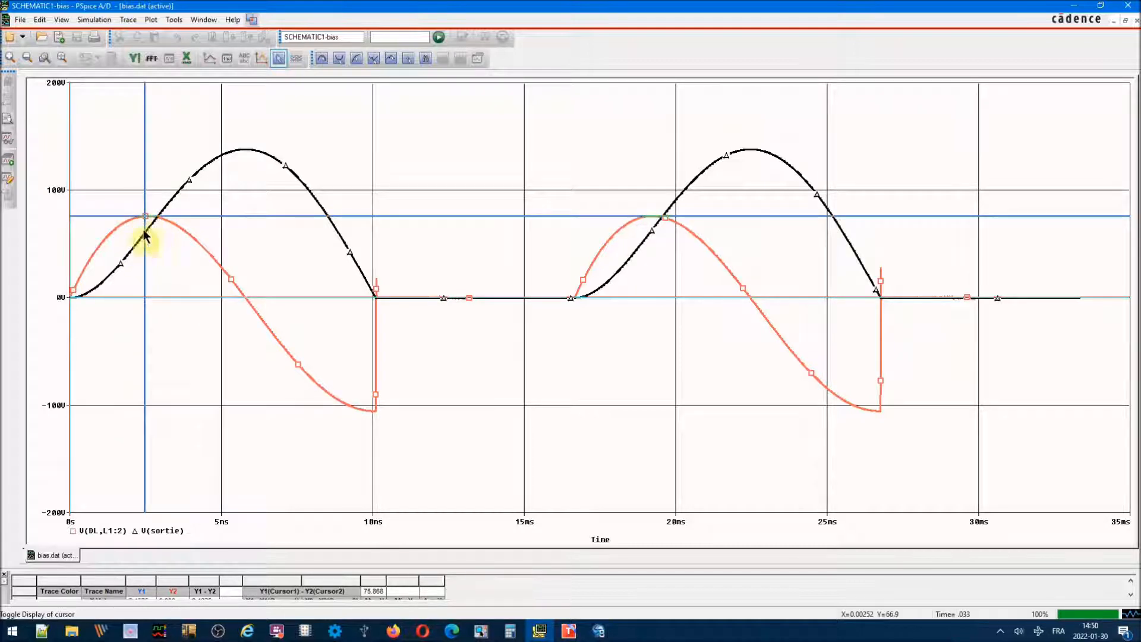
{"action": "left_click", "coordinate": [144, 215]}
{"action": "left_click_drag", "start_coordinate": [144, 215], "coordinate": [150, 220]}
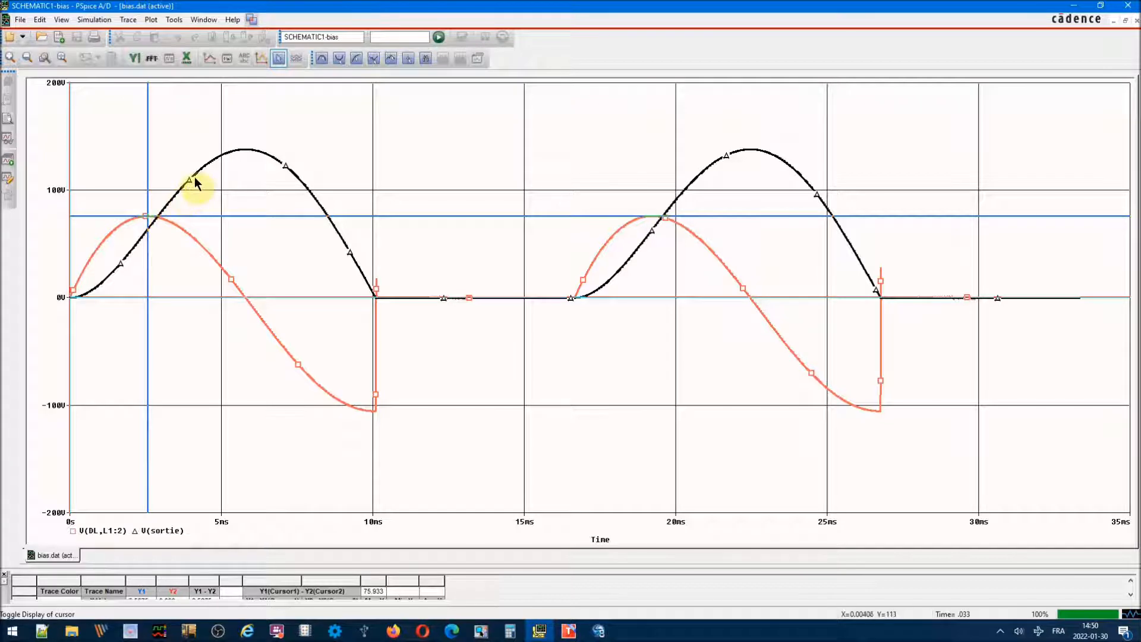
Step: Measure V(DL,L1:2) at its zero crossing under the first V(sortie) peak and at its minimum near 10 ms
{"action": "left_click_drag", "start_coordinate": [146, 209], "coordinate": [217, 261]}
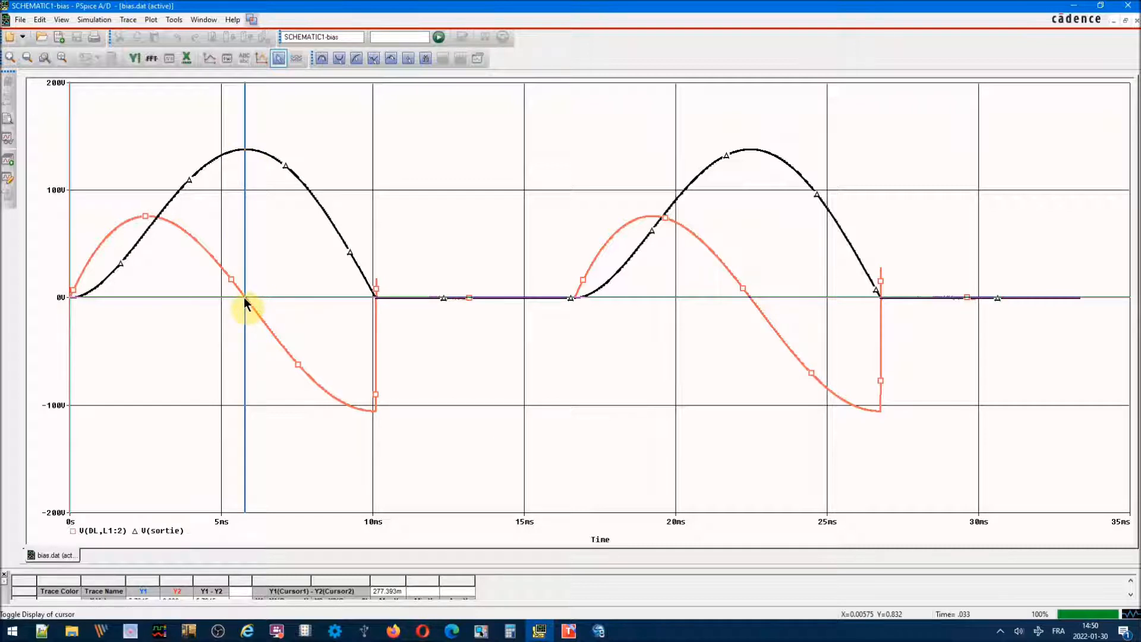
{"action": "left_click", "coordinate": [245, 153]}
{"action": "mouse_move", "coordinate": [245, 155]}
{"action": "left_mouse_down"}
{"action": "mouse_move", "coordinate": [285, 178]}
{"action": "mouse_move", "coordinate": [376, 298]}
{"action": "left_mouse_up"}
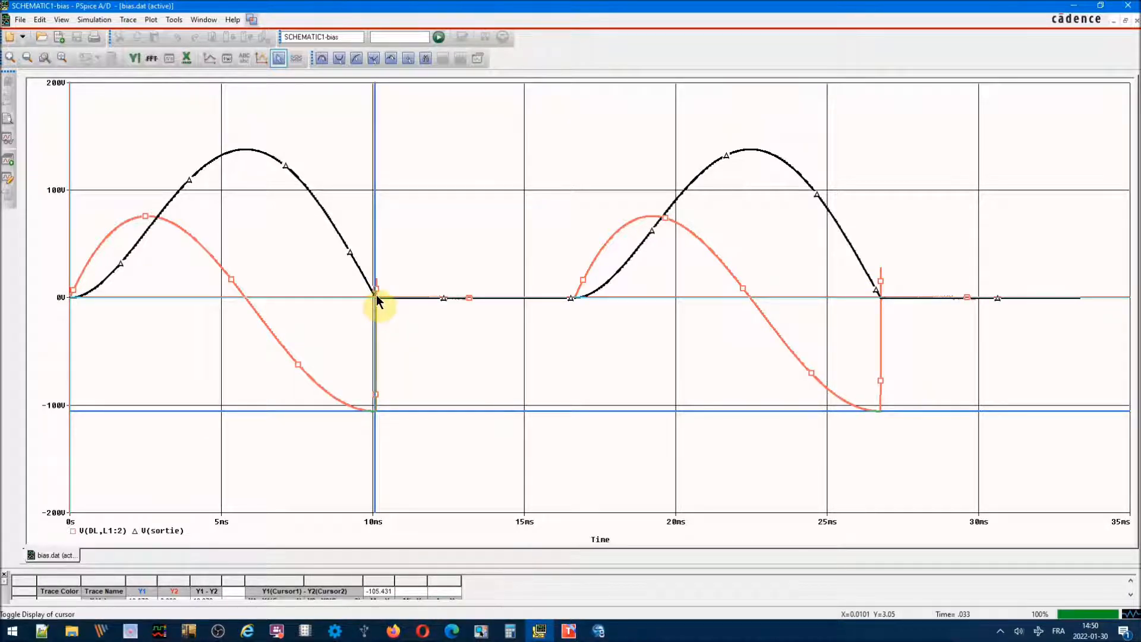
Step: Add the diode voltage as a trace with the expression V(source)-V(DL)
{"action": "left_click", "coordinate": [123, 20]}
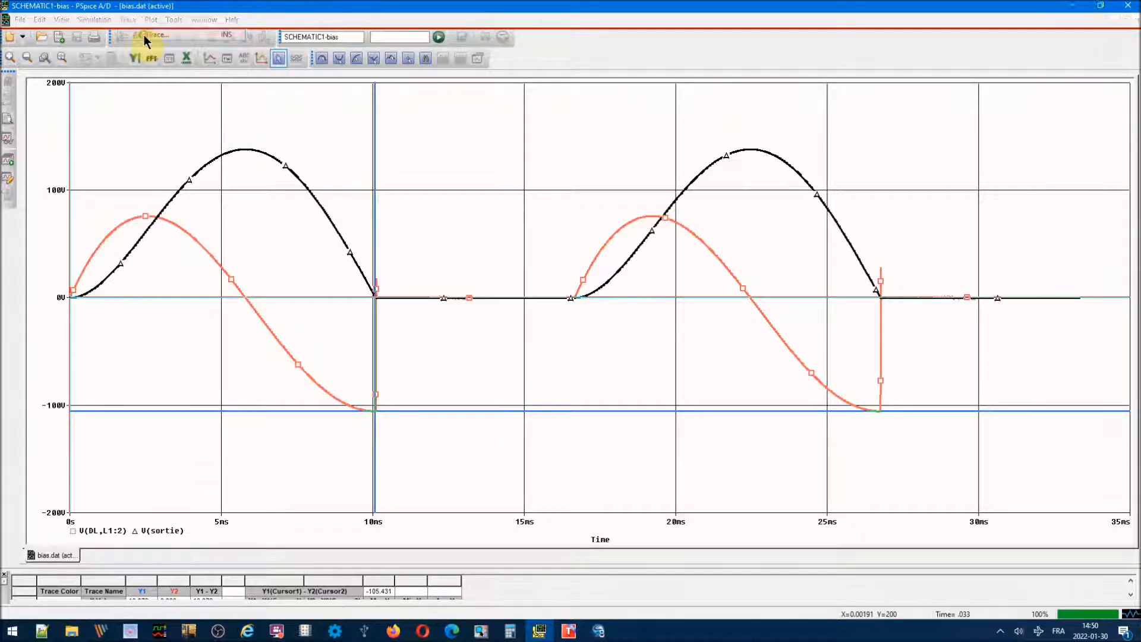
{"action": "left_click", "coordinate": [133, 34]}
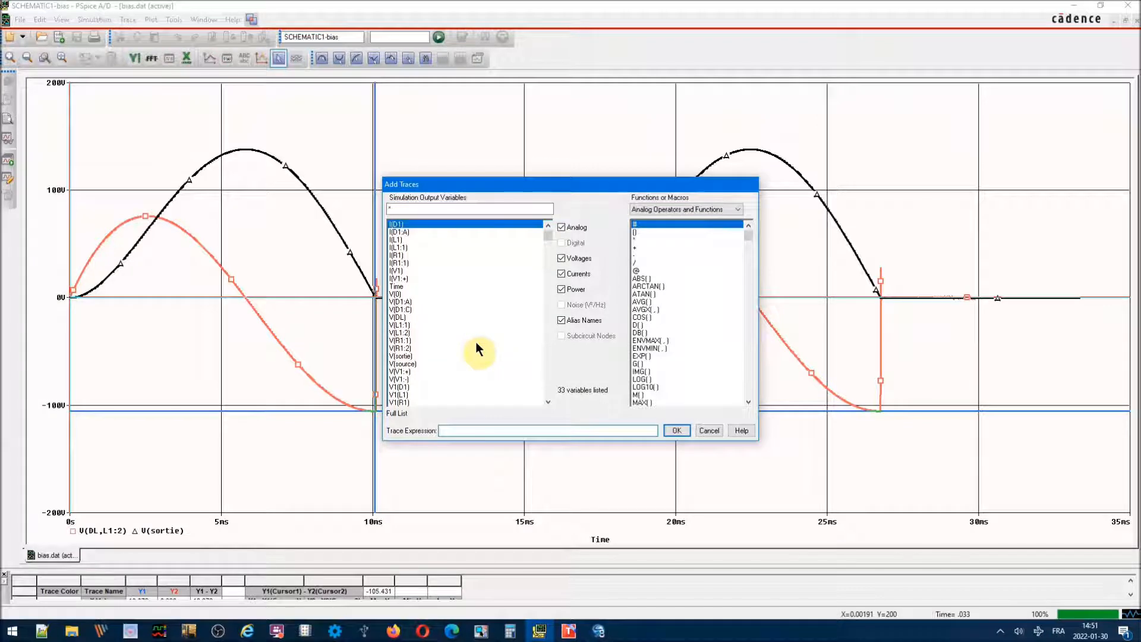
{"action": "left_click", "coordinate": [396, 358]}
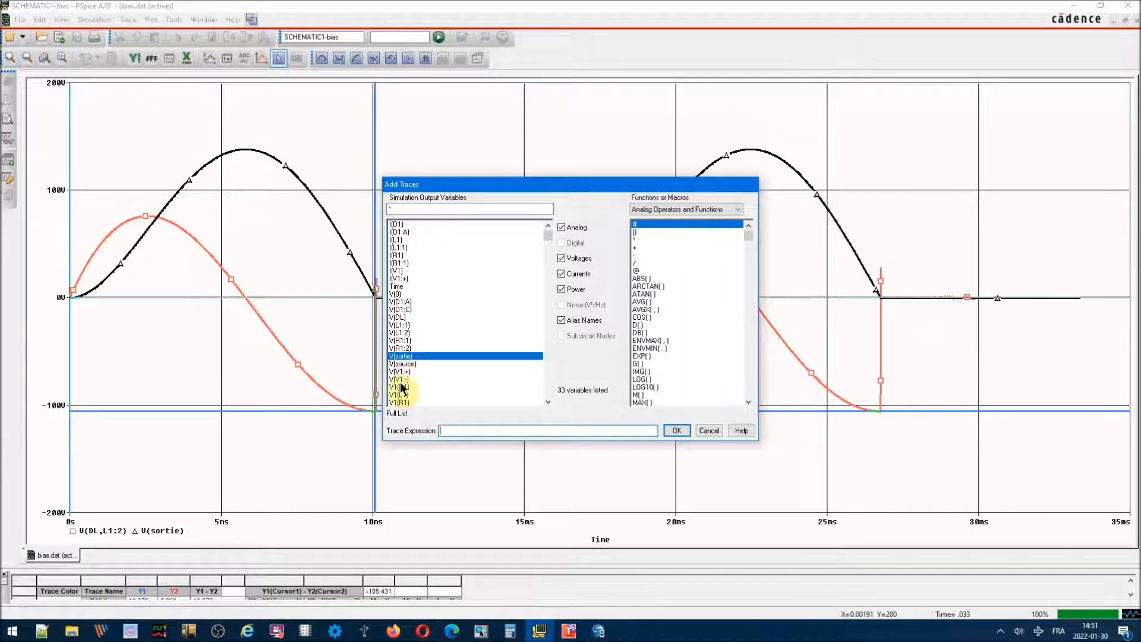
{"action": "left_click", "coordinate": [402, 364]}
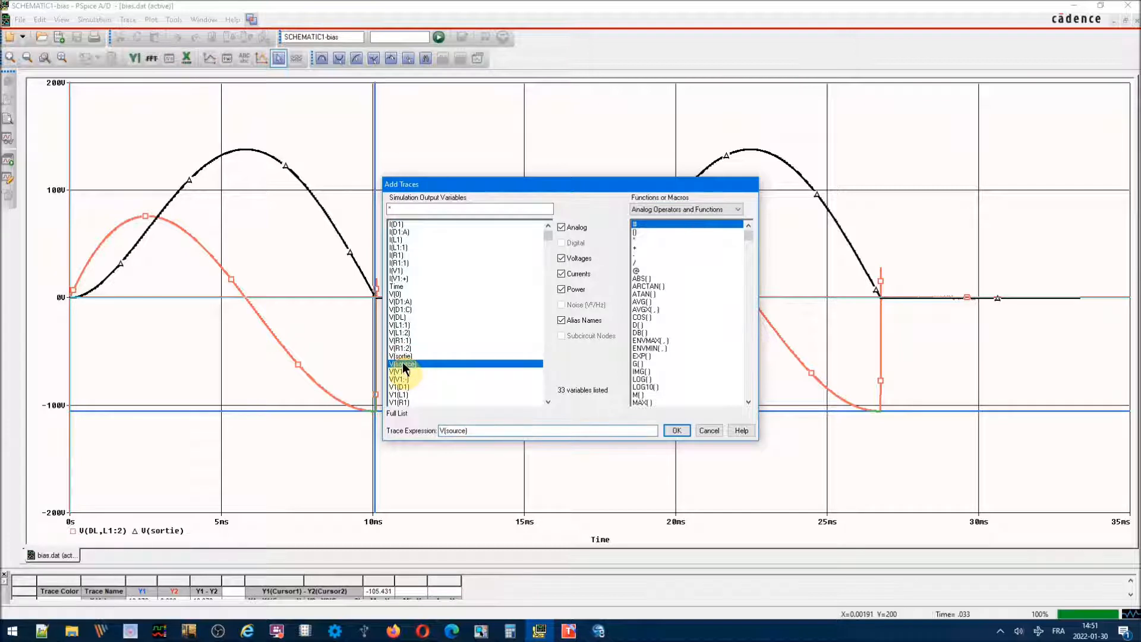
{"action": "type", "text": "-"}
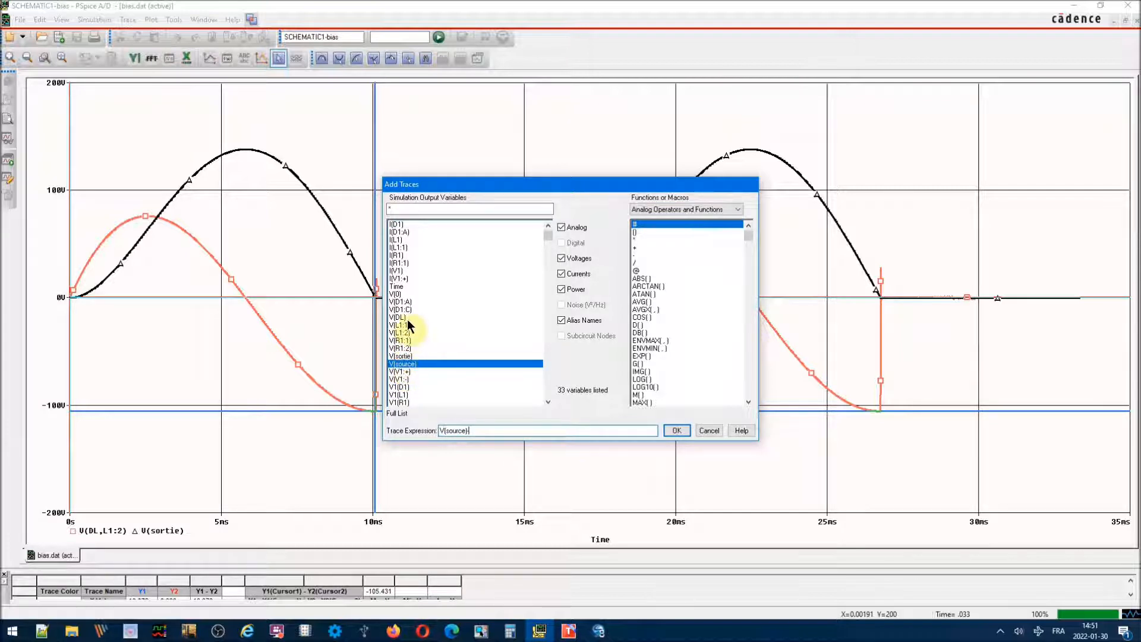
{"action": "left_click", "coordinate": [397, 319]}
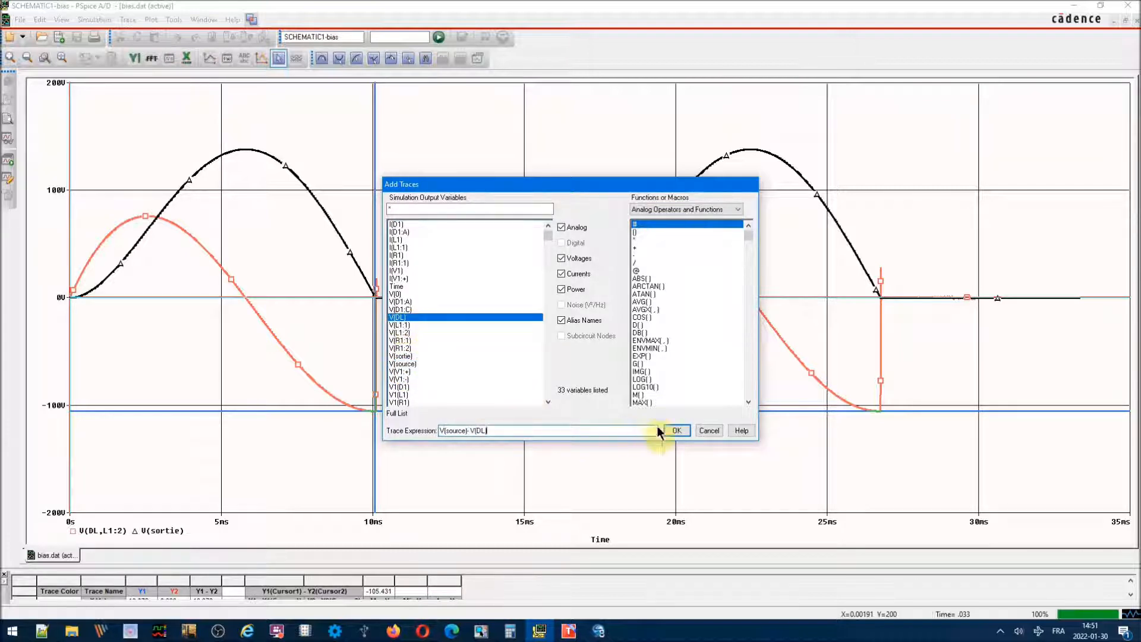
{"action": "left_click", "coordinate": [675, 431]}
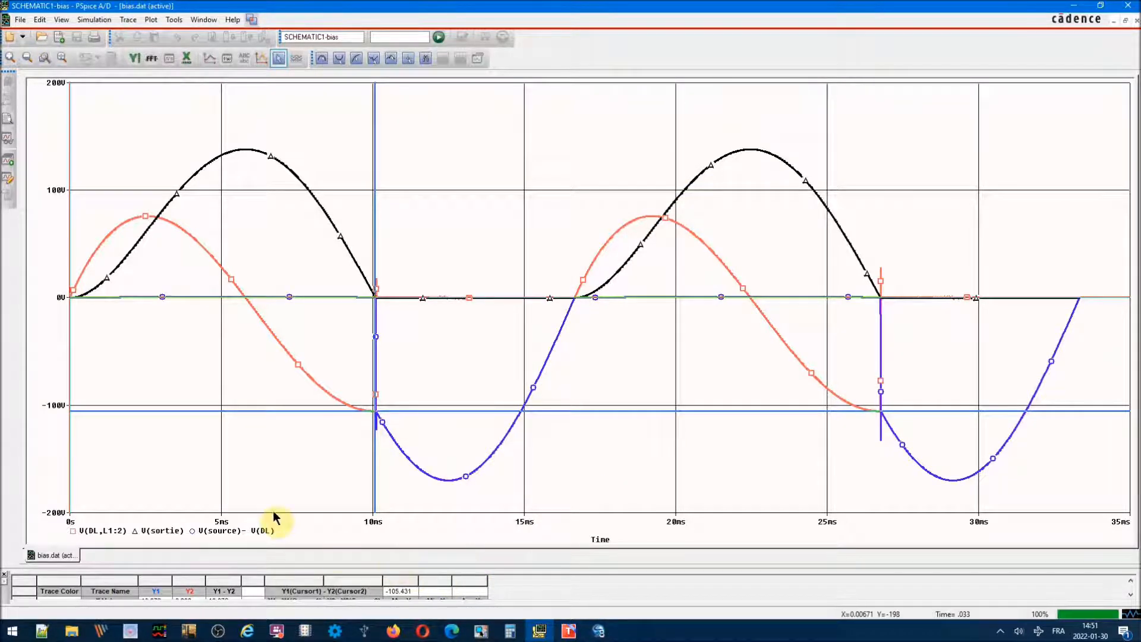
Step: Assign the first cursor to the V(source)- V(DL) trace and measure it from the conduction interval to the diode's turn-off near 10 ms
{"action": "left_click", "coordinate": [192, 532]}
{"action": "left_click", "coordinate": [156, 316]}
{"action": "left_click_drag", "start_coordinate": [155, 311], "coordinate": [378, 300]}
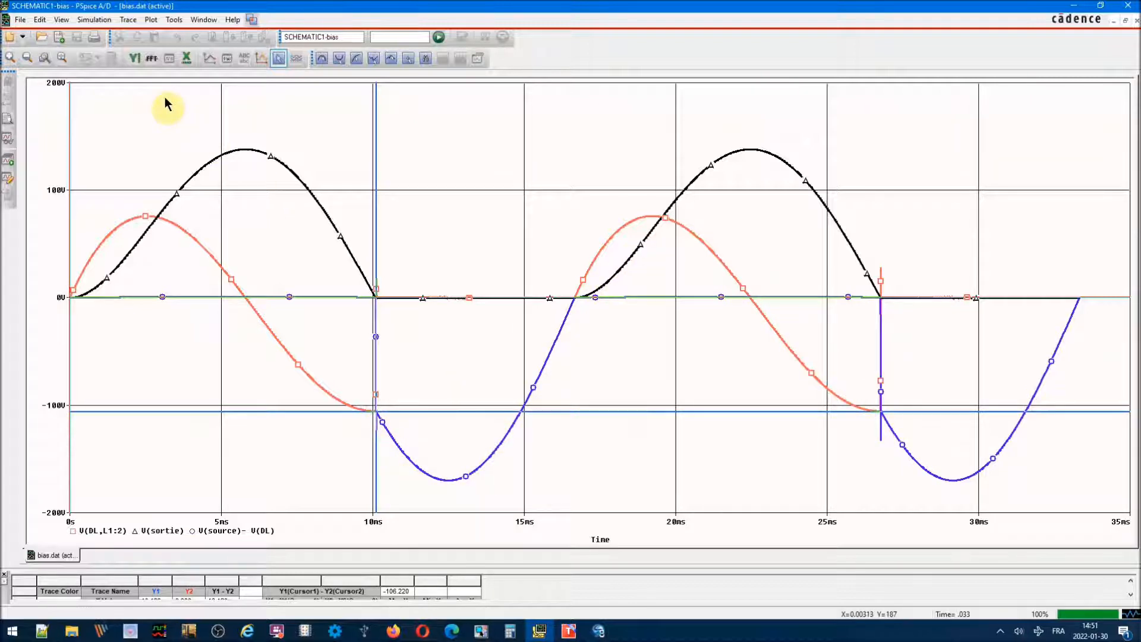
Step: Add the source voltage V(source) as a trace to the plot
{"action": "left_click", "coordinate": [127, 20]}
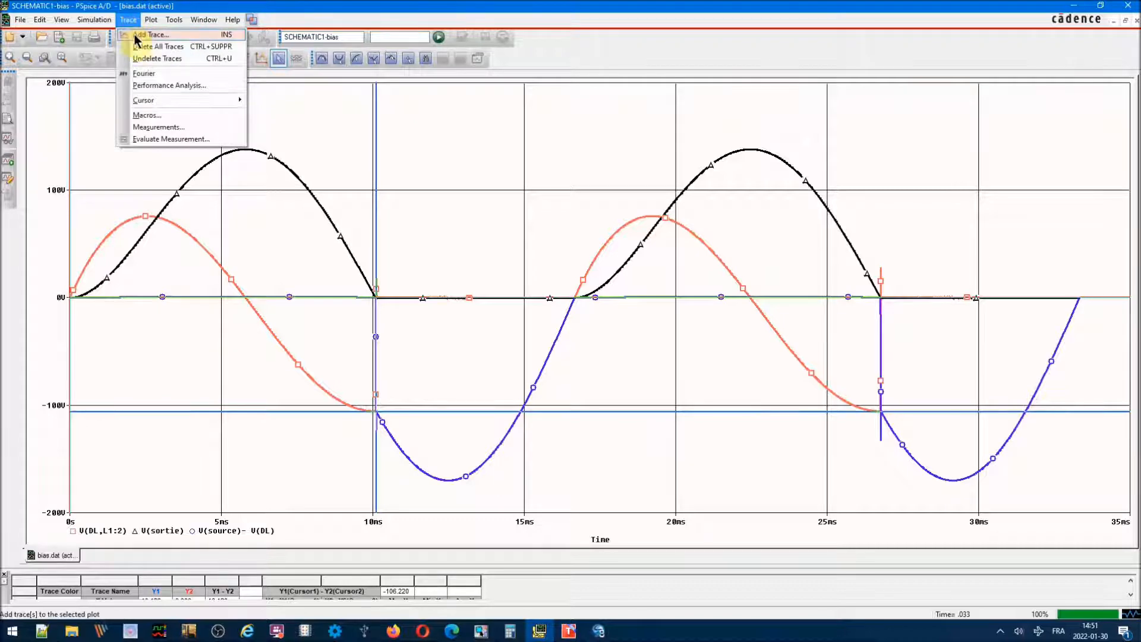
{"action": "left_click", "coordinate": [136, 36]}
{"action": "left_click", "coordinate": [404, 364]}
{"action": "left_click", "coordinate": [673, 430]}
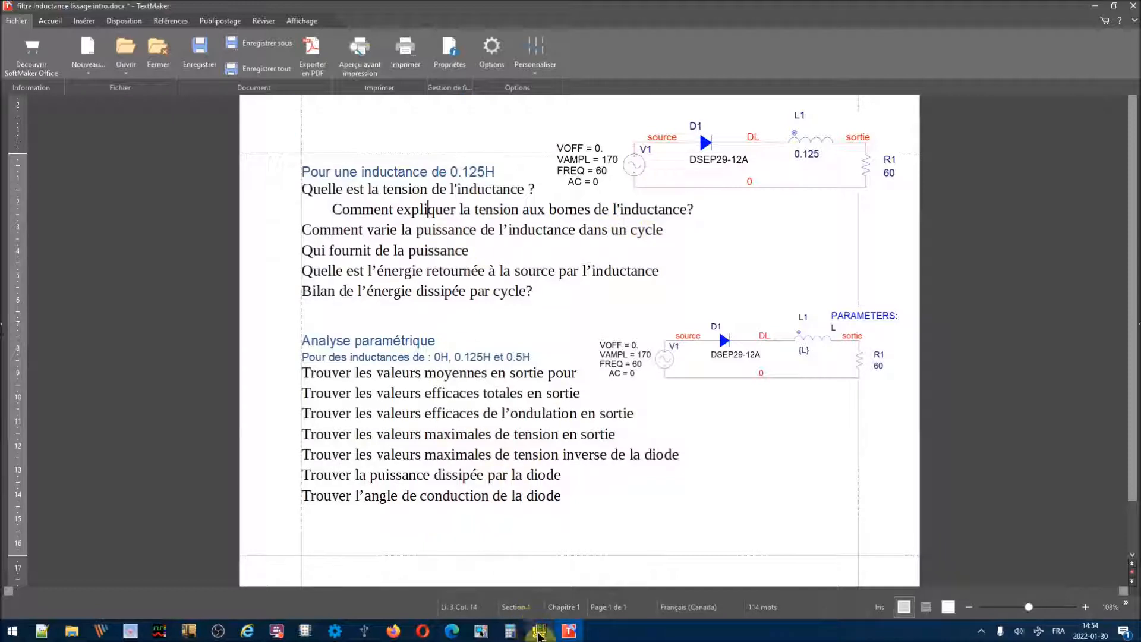
Step: Switch to PSpice and set the X axis variable to the expression Time/0.0167*360
{"action": "left_click", "coordinate": [535, 627]}
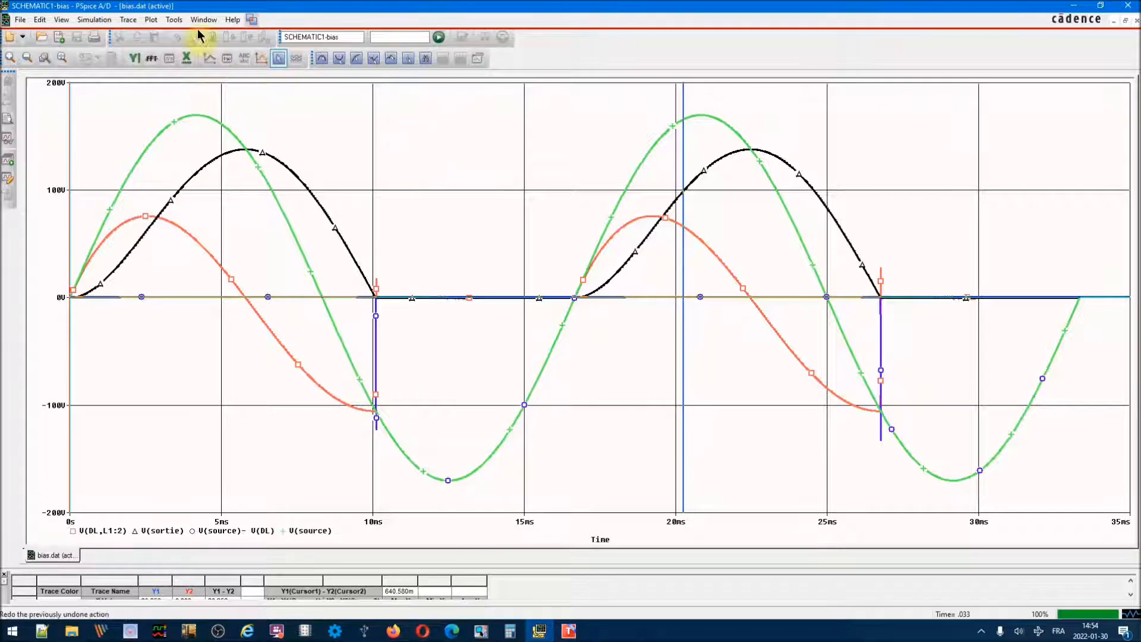
{"action": "left_click", "coordinate": [172, 20]}
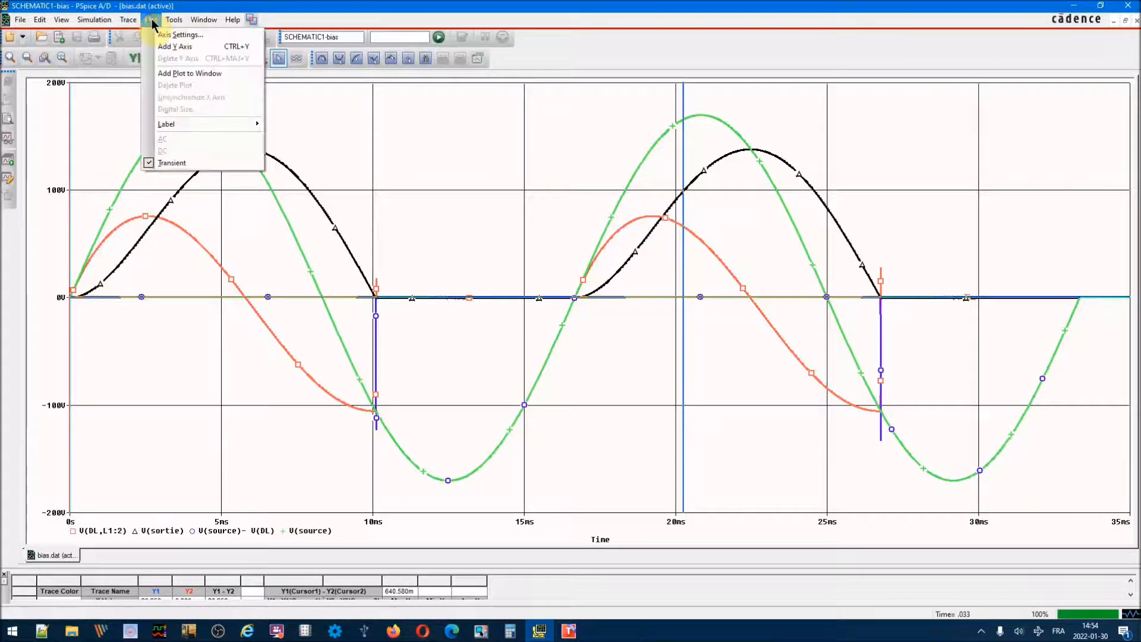
{"action": "left_click", "coordinate": [172, 35]}
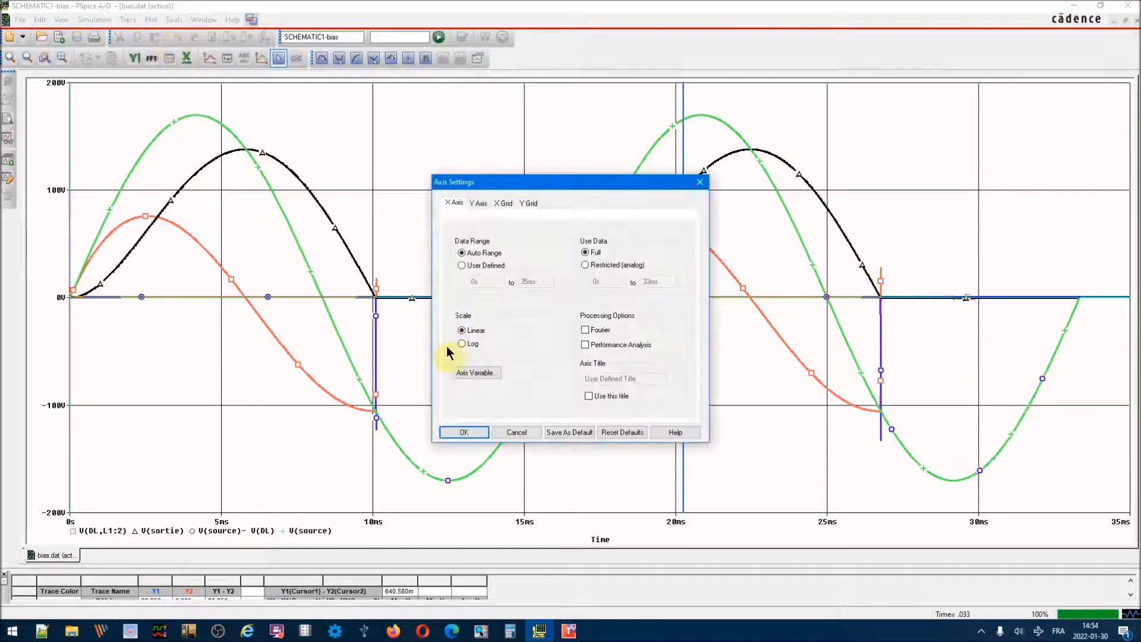
{"action": "left_click", "coordinate": [463, 376]}
{"action": "left_click", "coordinate": [479, 431]}
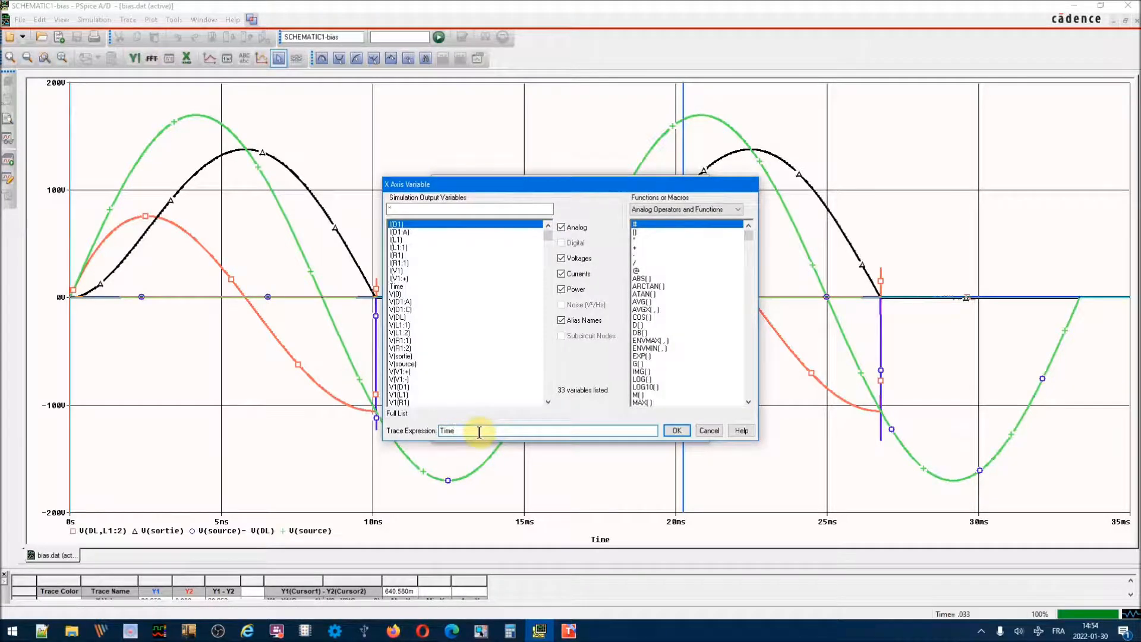
{"action": "type", "text": "/0.0167"}
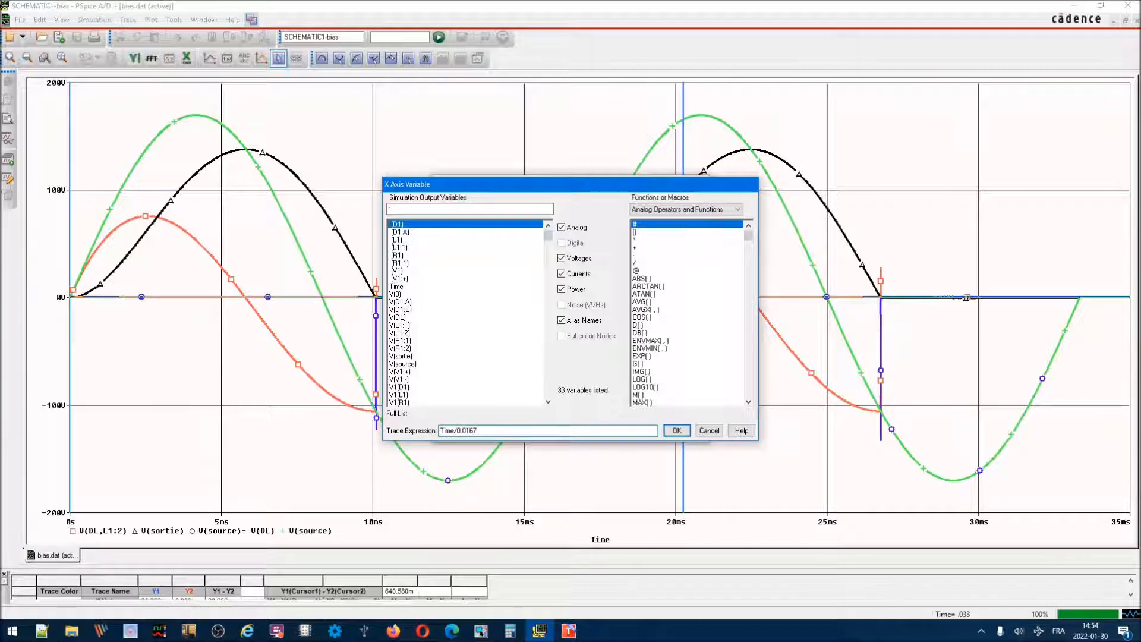
{"action": "type", "text": "*"}
{"action": "left_click", "coordinate": [677, 430]}
Step: Give the X axis a user-defined range from 0 to 720 and a major grid spacing of 60
{"action": "left_click", "coordinate": [461, 265]}
{"action": "double_click", "coordinate": [535, 281]}
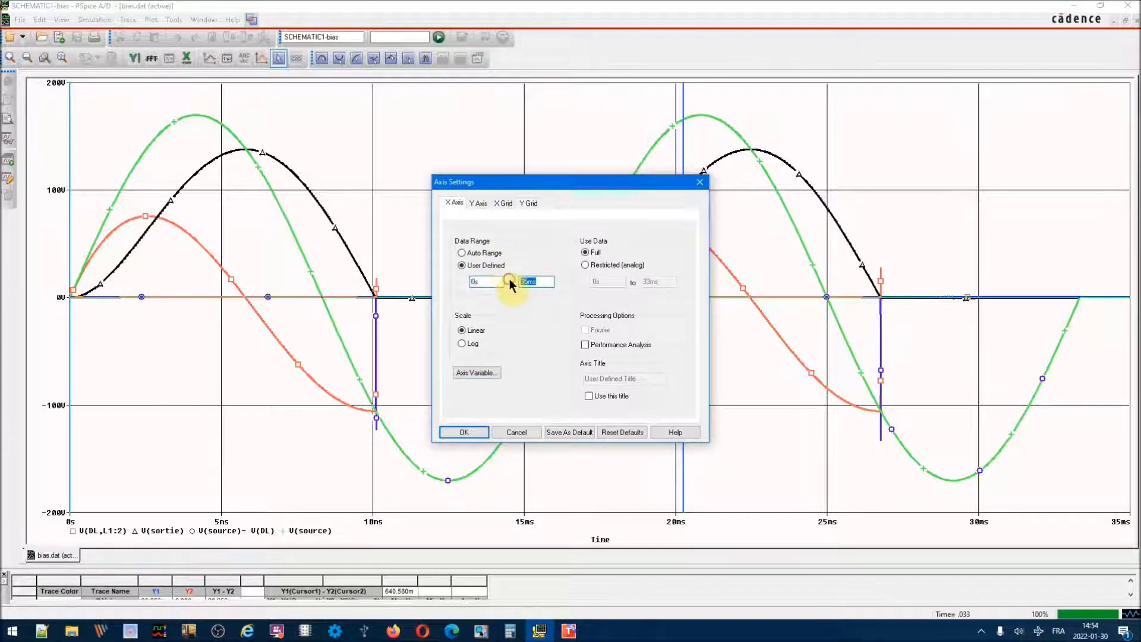
{"action": "type", "text": "720"}
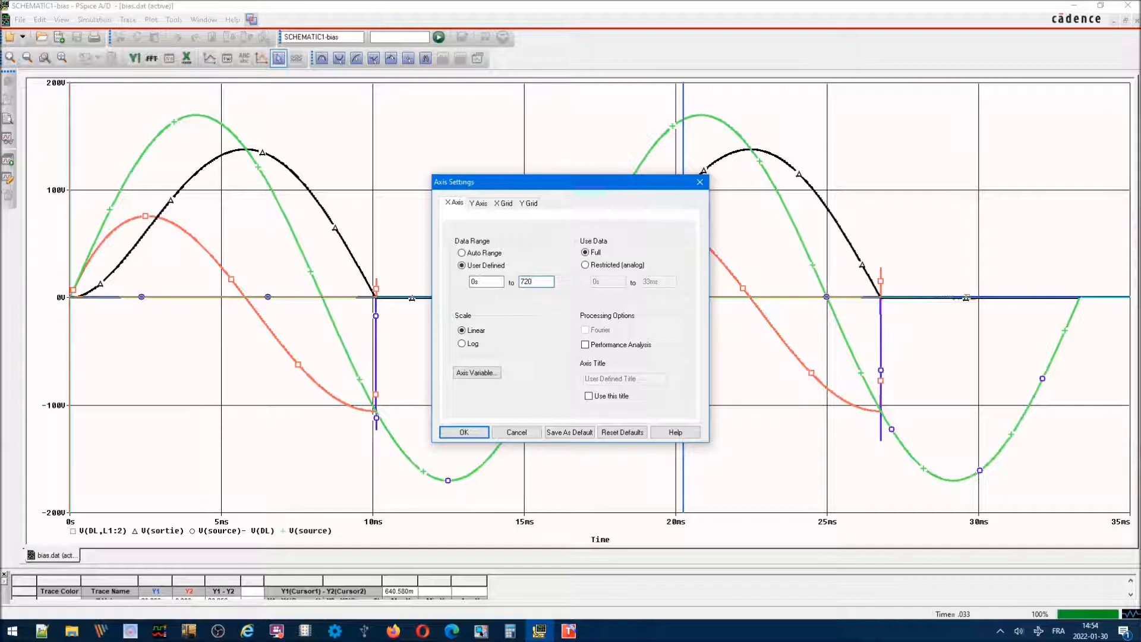
{"action": "left_click", "coordinate": [504, 203]}
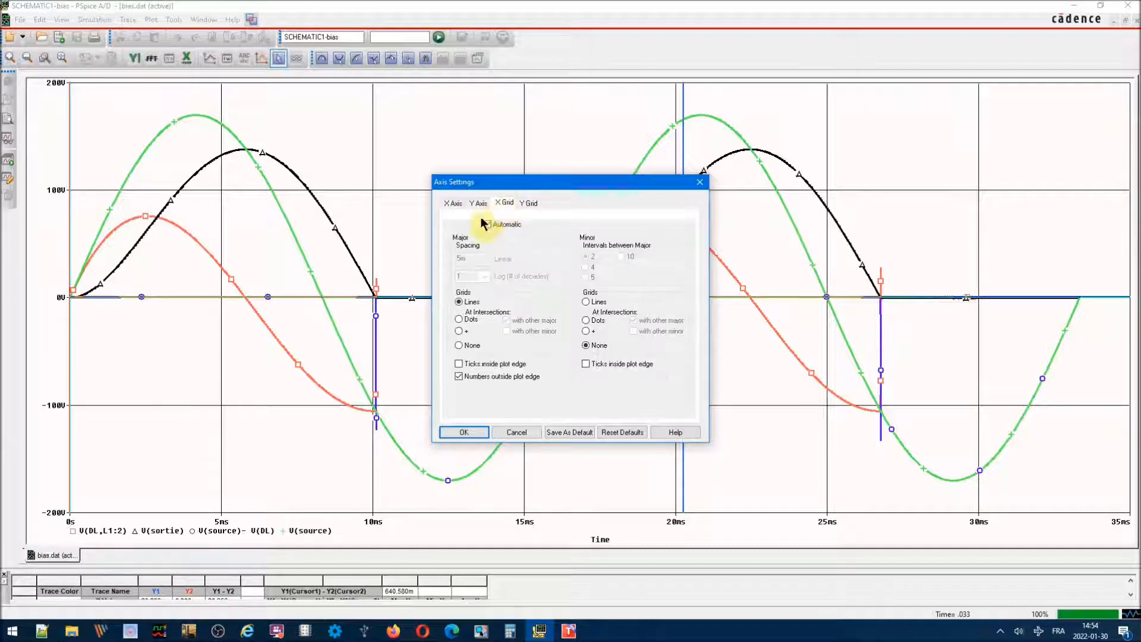
{"action": "left_click", "coordinate": [488, 229]}
{"action": "double_click", "coordinate": [462, 258]}
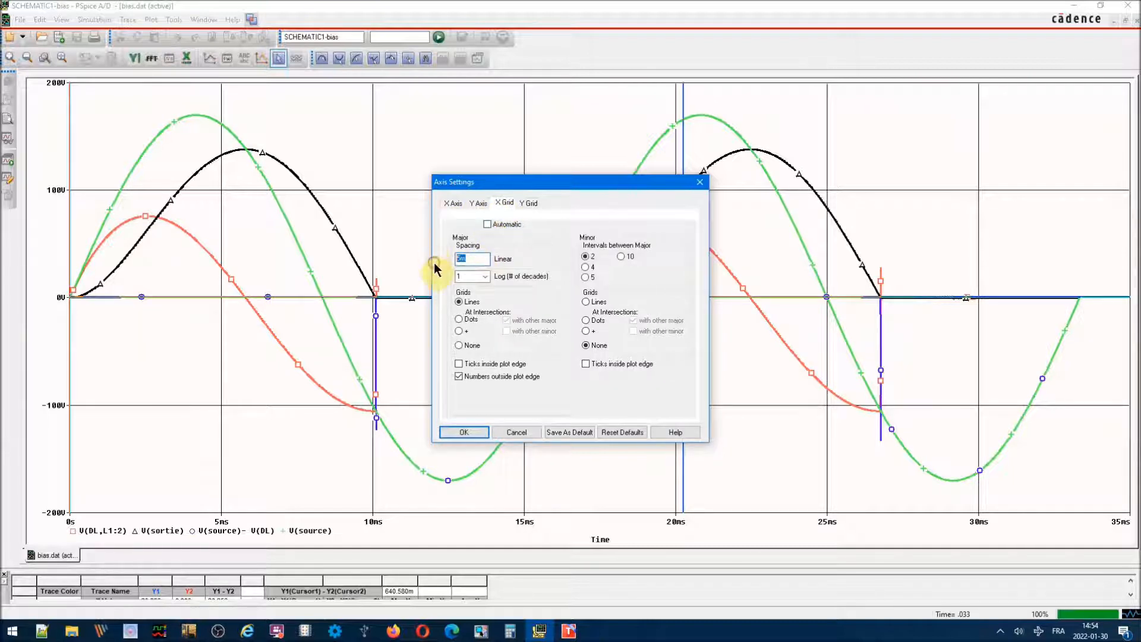
{"action": "type", "text": "60"}
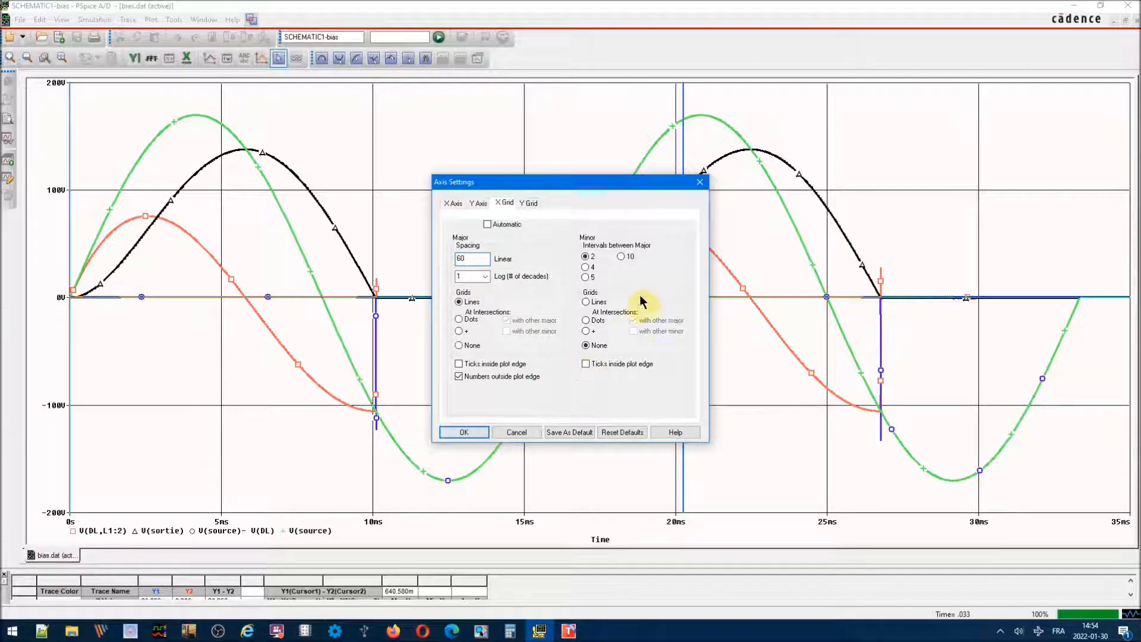
{"action": "left_click", "coordinate": [472, 433]}
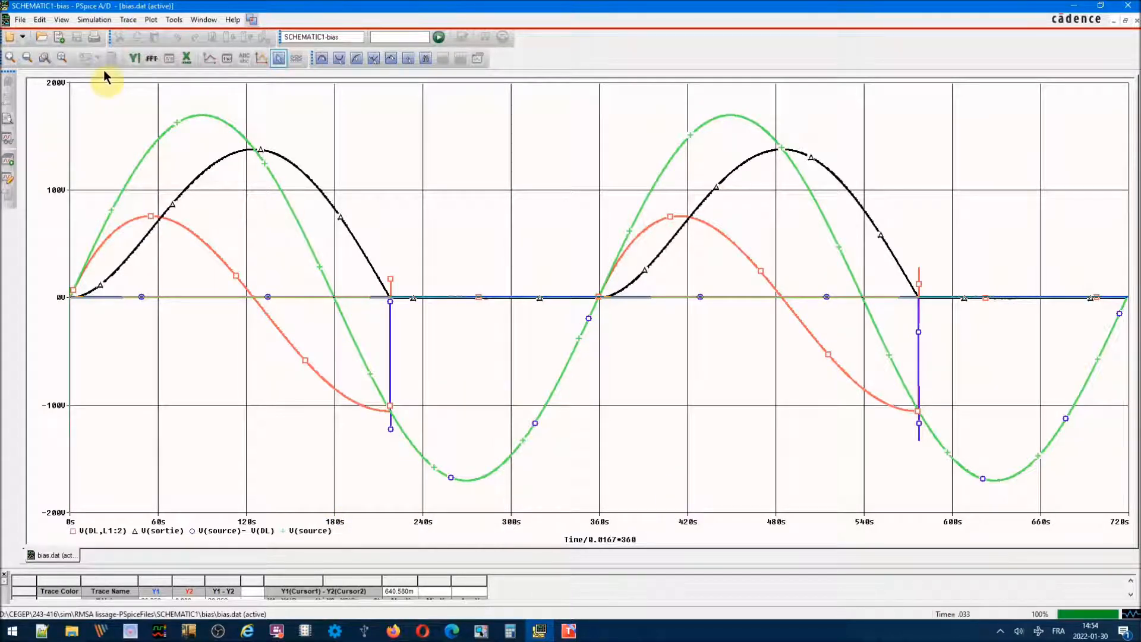
Step: Delete all traces and plot the power traces W(L1), W(V1) and W(R1), listing only power variables for selection
{"action": "left_click", "coordinate": [129, 20]}
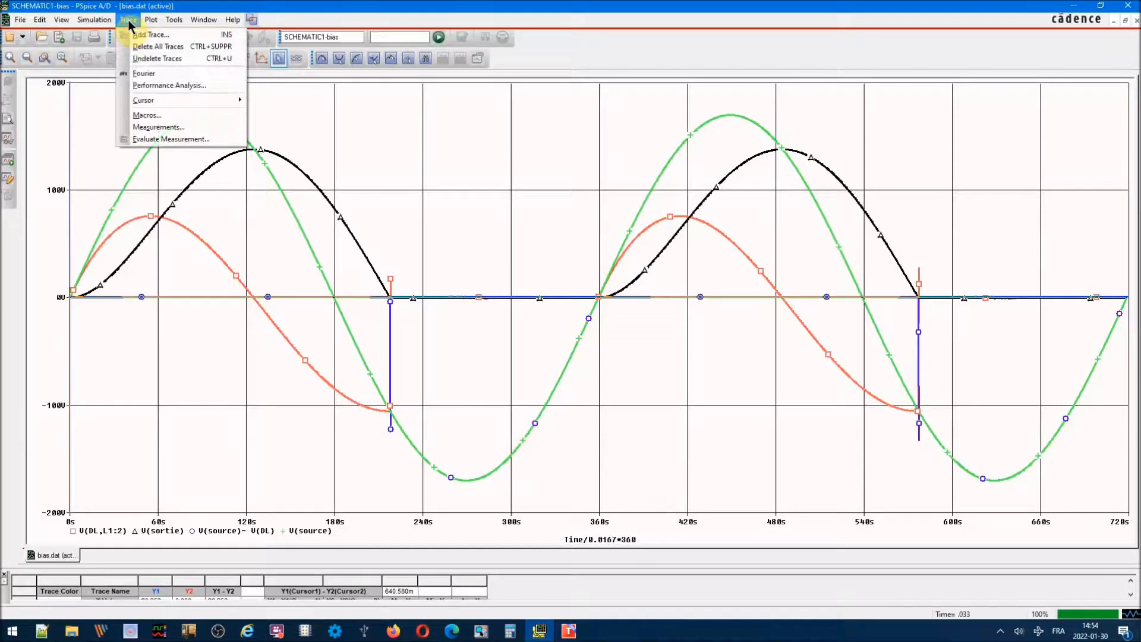
{"action": "left_click", "coordinate": [149, 47]}
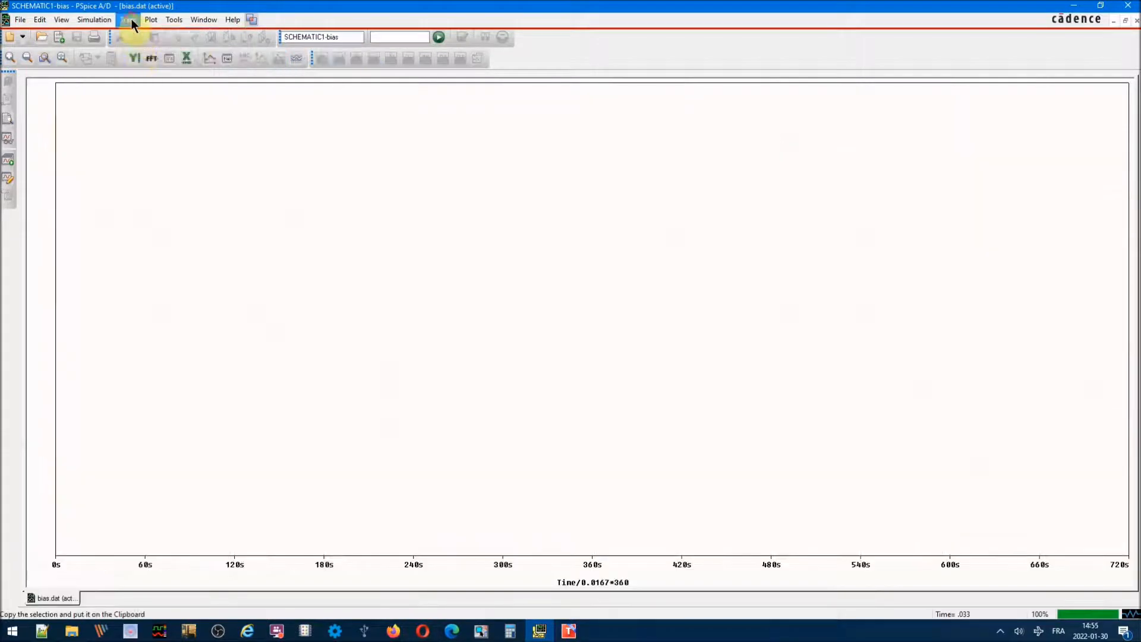
{"action": "left_click", "coordinate": [130, 19]}
{"action": "left_click", "coordinate": [138, 36]}
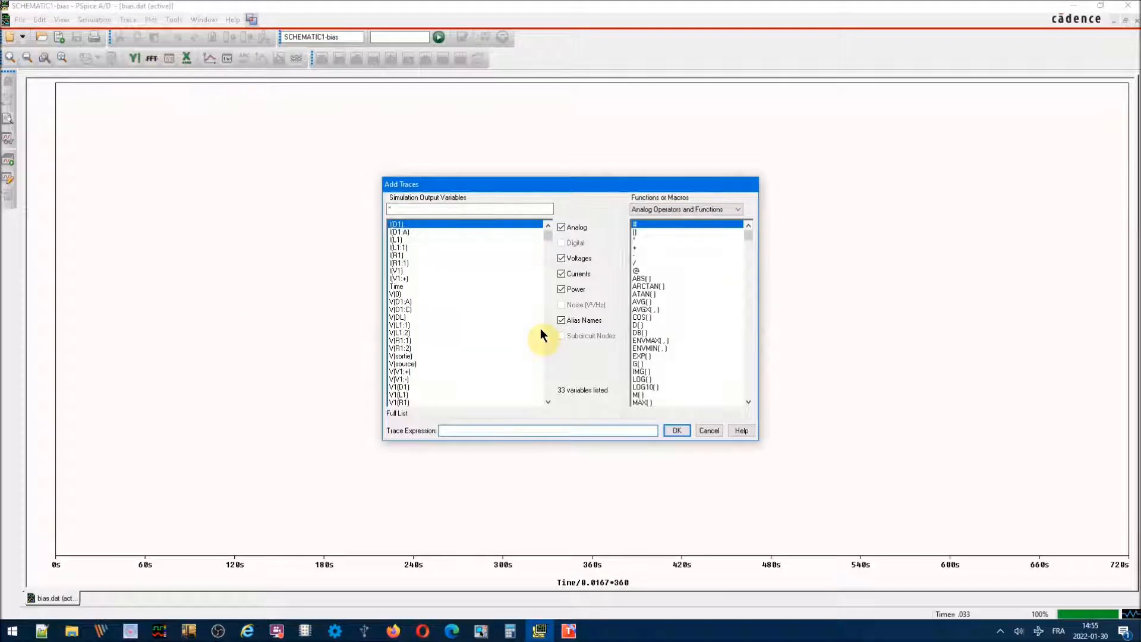
{"action": "left_click", "coordinate": [562, 259]}
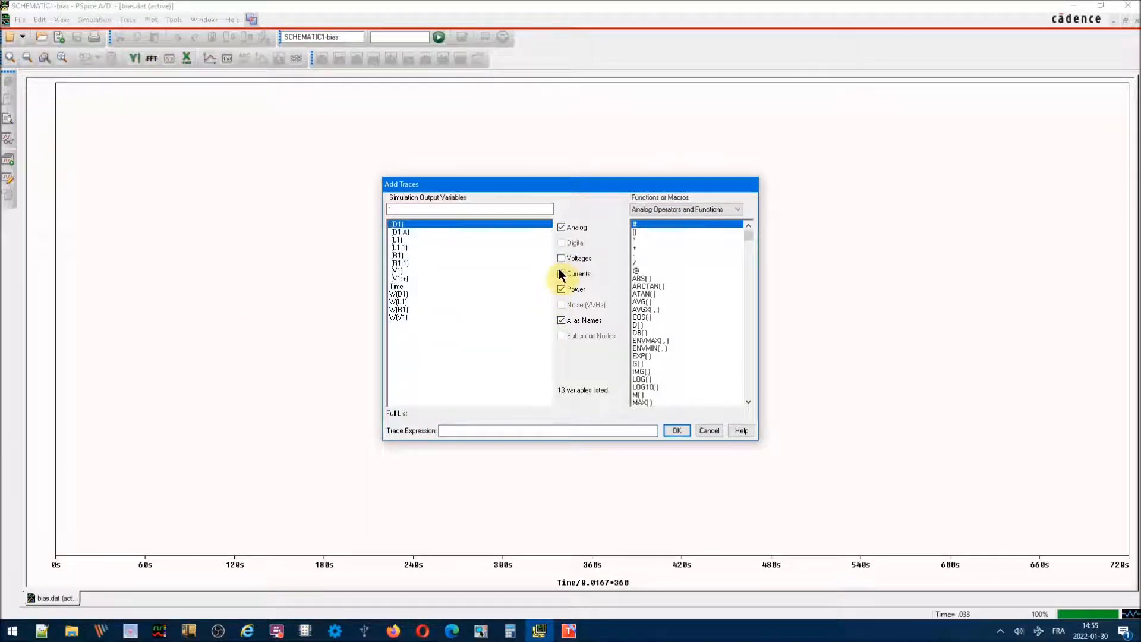
{"action": "left_click", "coordinate": [562, 274]}
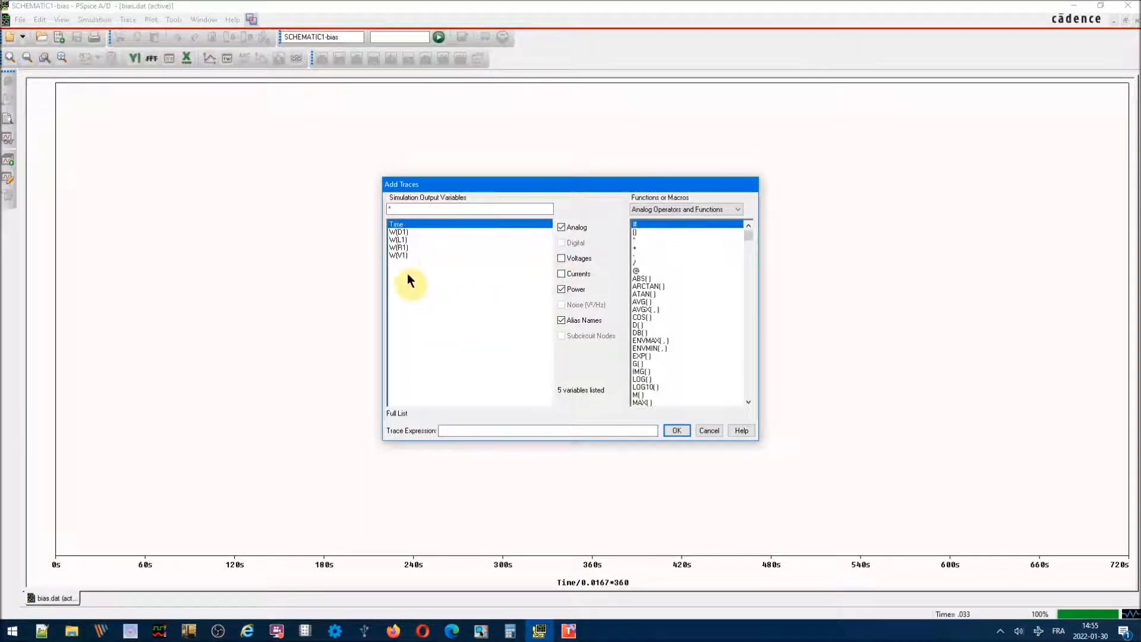
{"action": "left_click", "coordinate": [395, 240]}
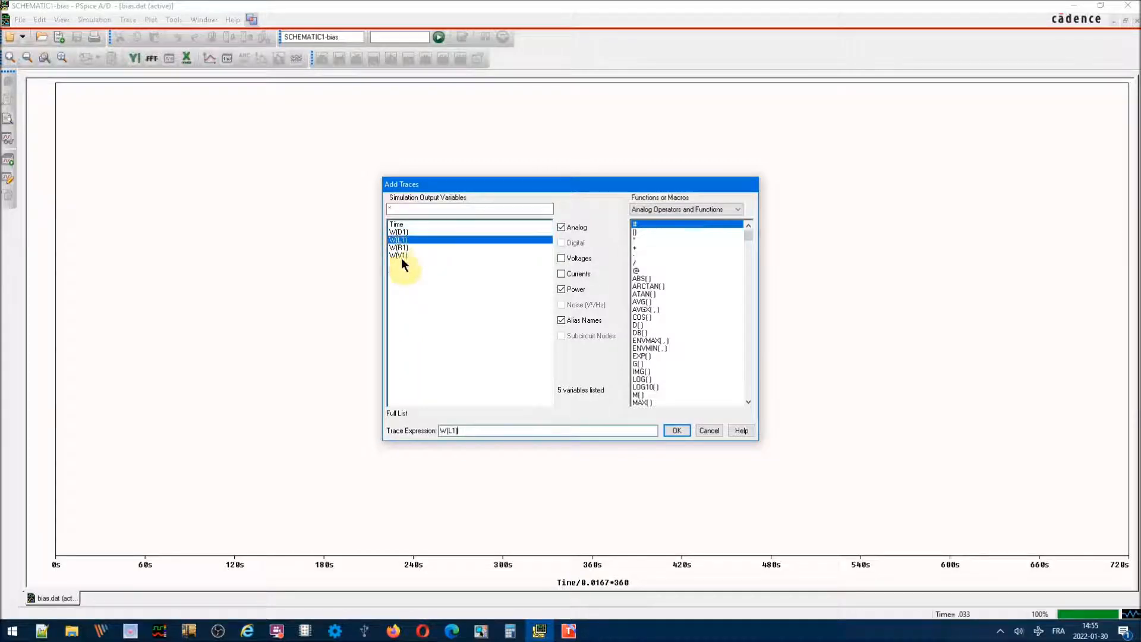
{"action": "left_click", "coordinate": [392, 255]}
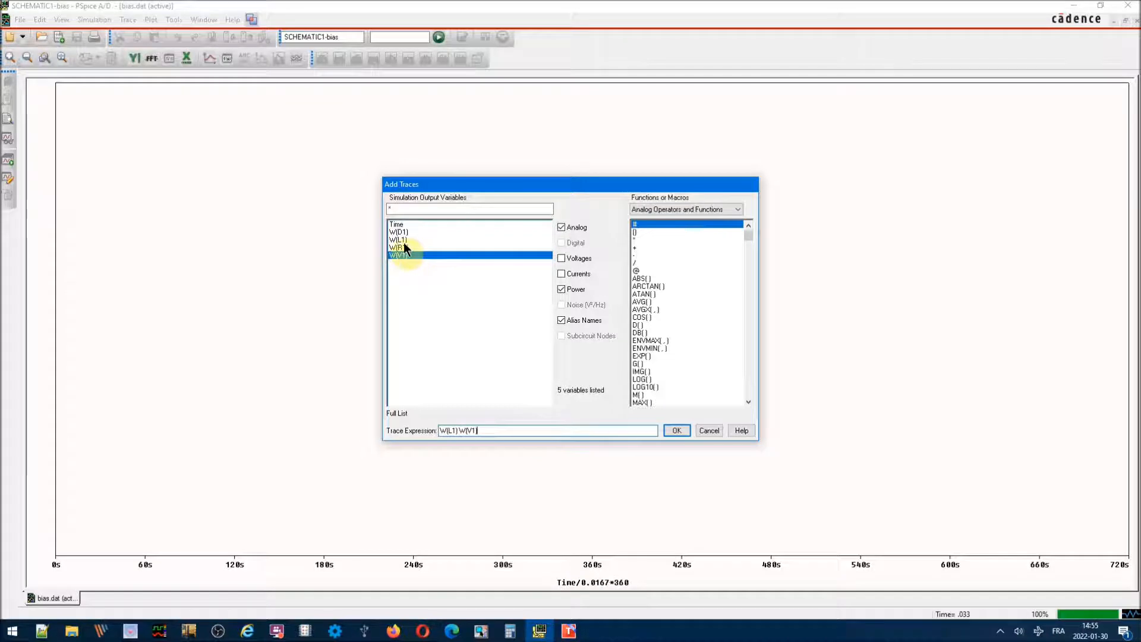
{"action": "left_click", "coordinate": [401, 247]}
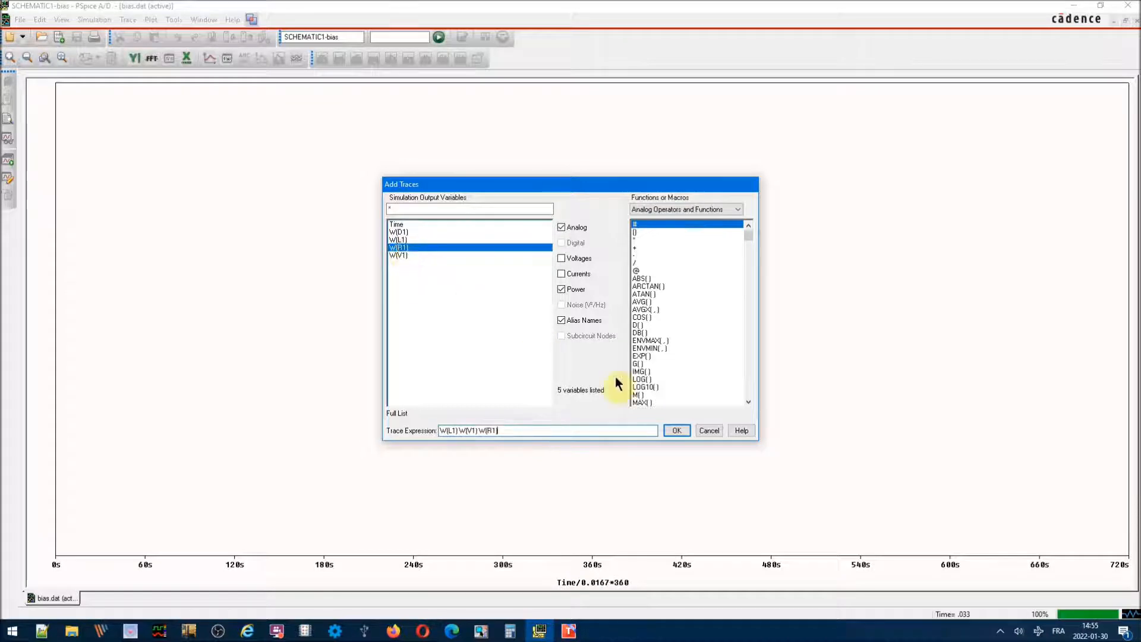
{"action": "left_click", "coordinate": [676, 432]}
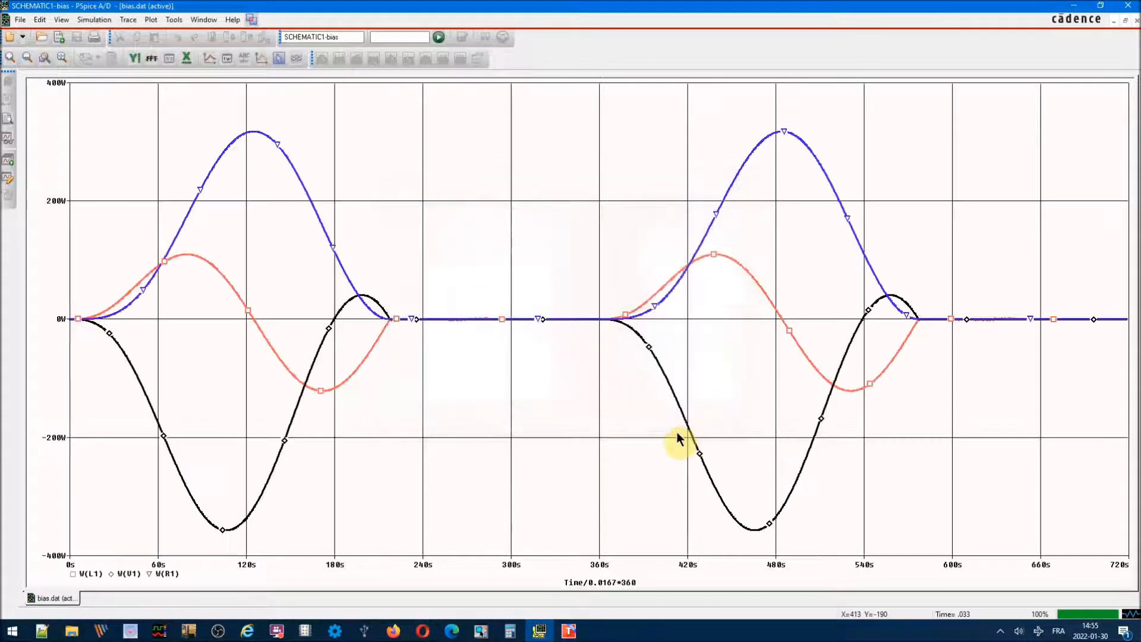
Step: Display the cursors, assign the first one to W(V1) and measure its zero crossing near 180 and the positive lobe that follows
{"action": "left_click", "coordinate": [277, 59]}
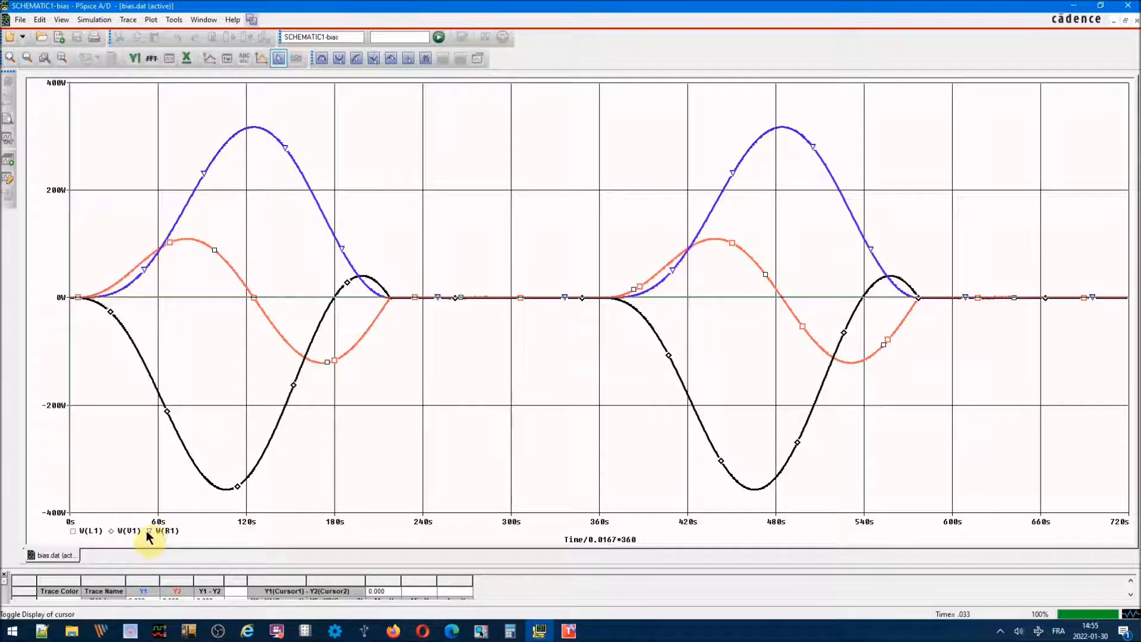
{"action": "left_click", "coordinate": [114, 531]}
{"action": "left_click", "coordinate": [95, 301]}
{"action": "left_click_drag", "start_coordinate": [102, 308], "coordinate": [335, 229]}
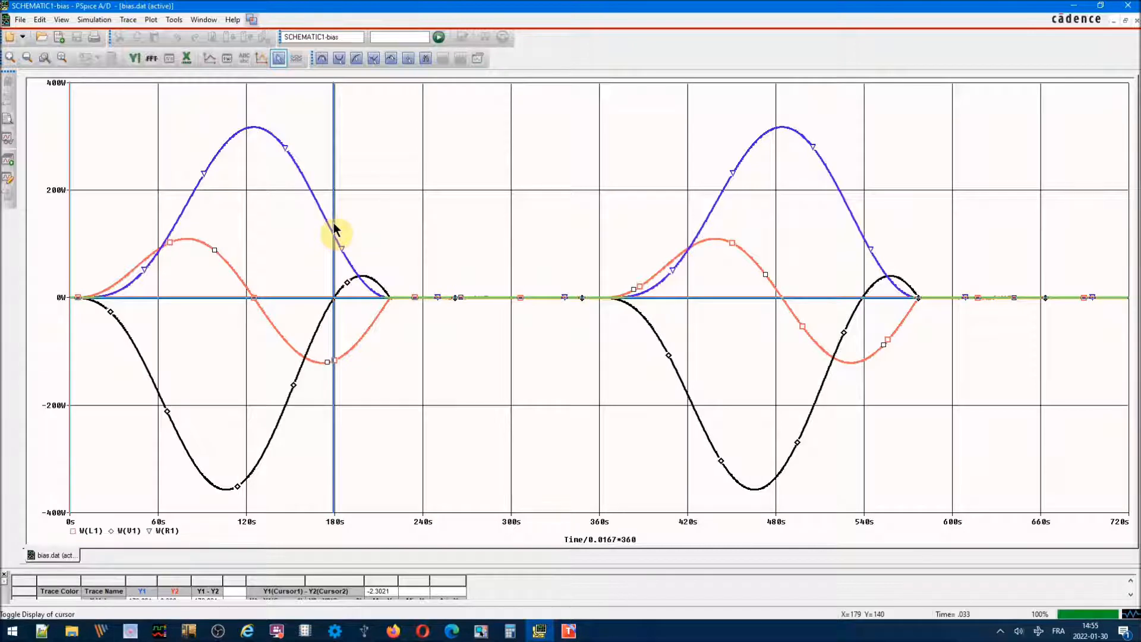
{"action": "left_click_drag", "start_coordinate": [335, 229], "coordinate": [373, 237]}
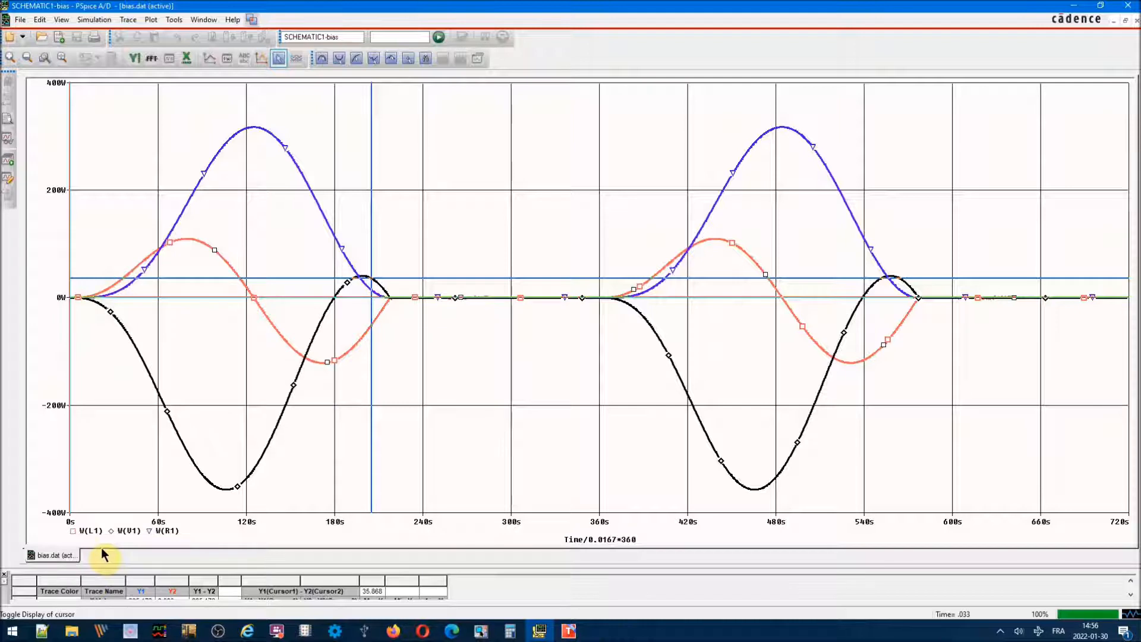
Step: Assign the first cursor to W(L1), measure its zero crossing near the first W(R1) peak and enlarge the cursor value table
{"action": "left_click", "coordinate": [74, 530]}
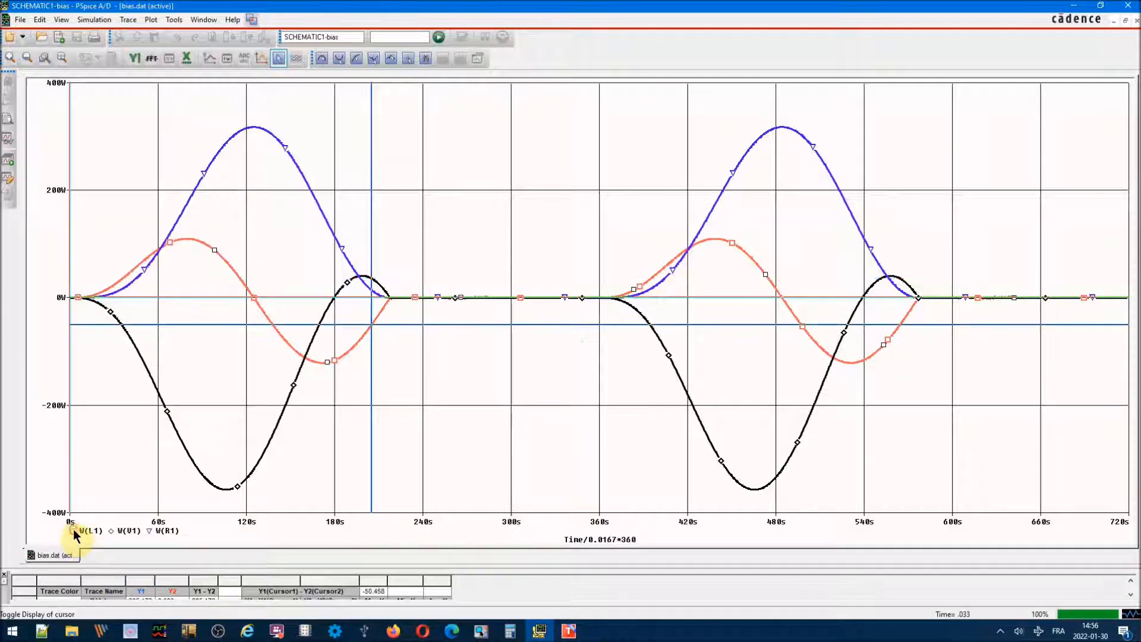
{"action": "left_click", "coordinate": [78, 298]}
{"action": "mouse_move", "coordinate": [79, 299]}
{"action": "left_mouse_down"}
{"action": "mouse_move", "coordinate": [148, 258]}
{"action": "mouse_move", "coordinate": [201, 264]}
{"action": "mouse_move", "coordinate": [252, 311]}
{"action": "left_mouse_up"}
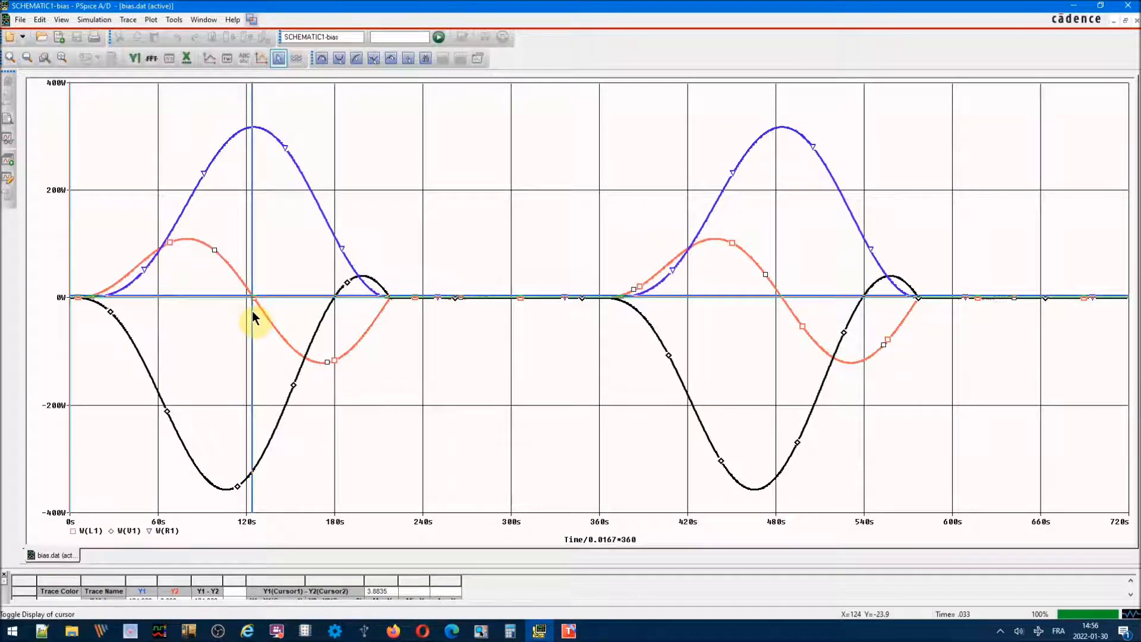
{"action": "left_click_drag", "start_coordinate": [252, 312], "coordinate": [254, 313]}
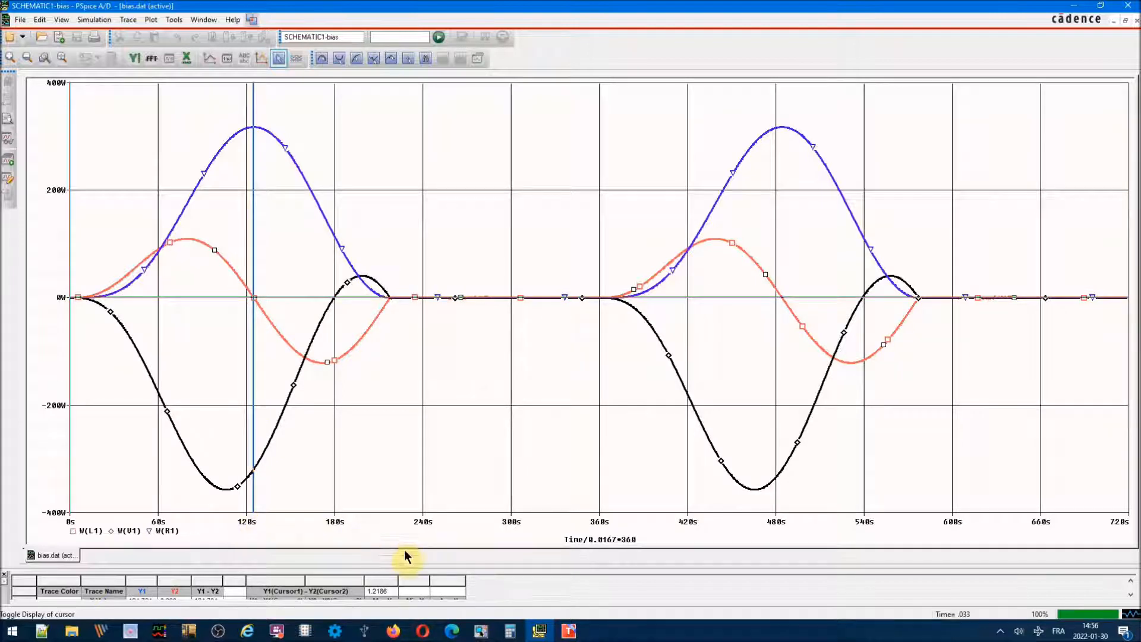
{"action": "left_click_drag", "start_coordinate": [454, 565], "coordinate": [461, 511]}
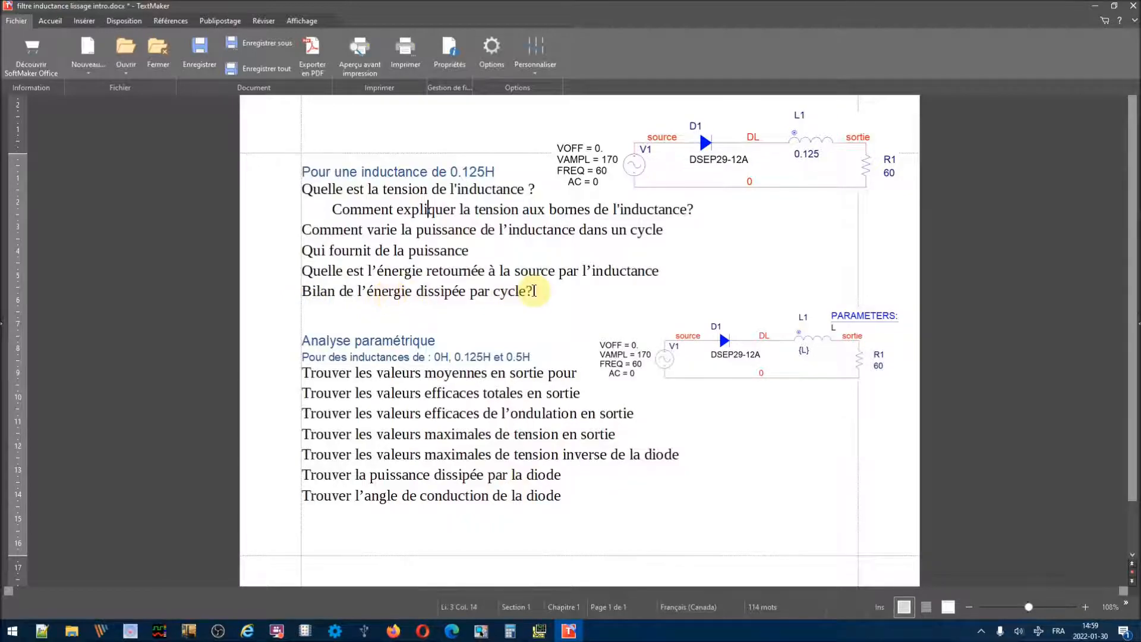
Step: Switch back to PSpice, delete all traces and plot the integral of the source power, S(W(V1))
{"action": "key", "text": "alt+Tab"}
{"action": "left_click", "coordinate": [134, 21]}
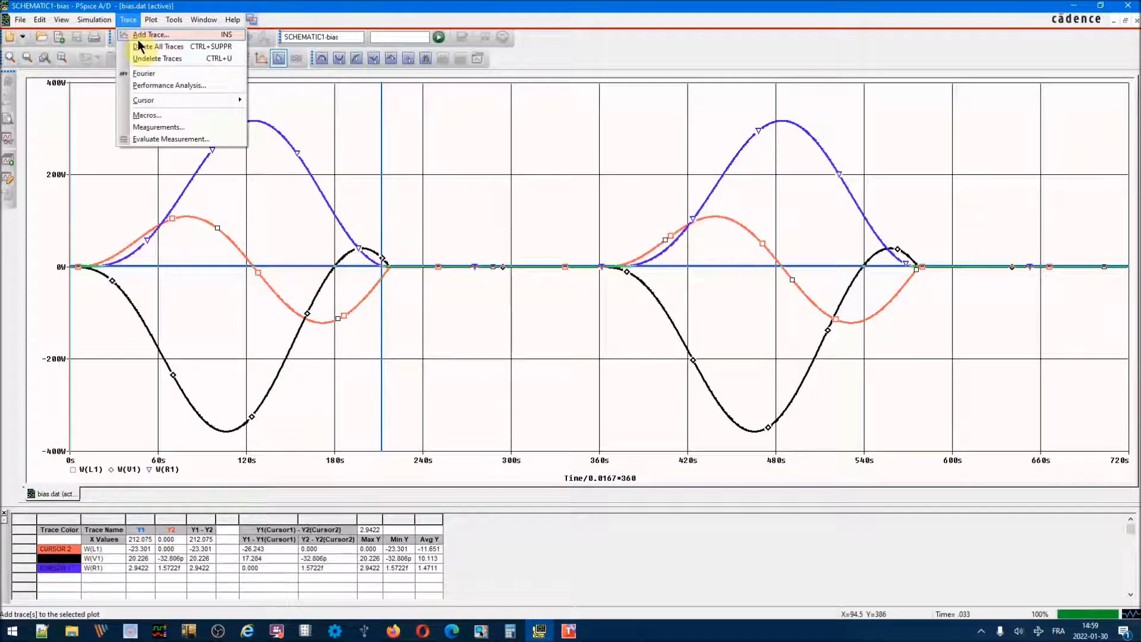
{"action": "left_click", "coordinate": [141, 47]}
{"action": "left_click", "coordinate": [127, 19]}
{"action": "left_click", "coordinate": [142, 31]}
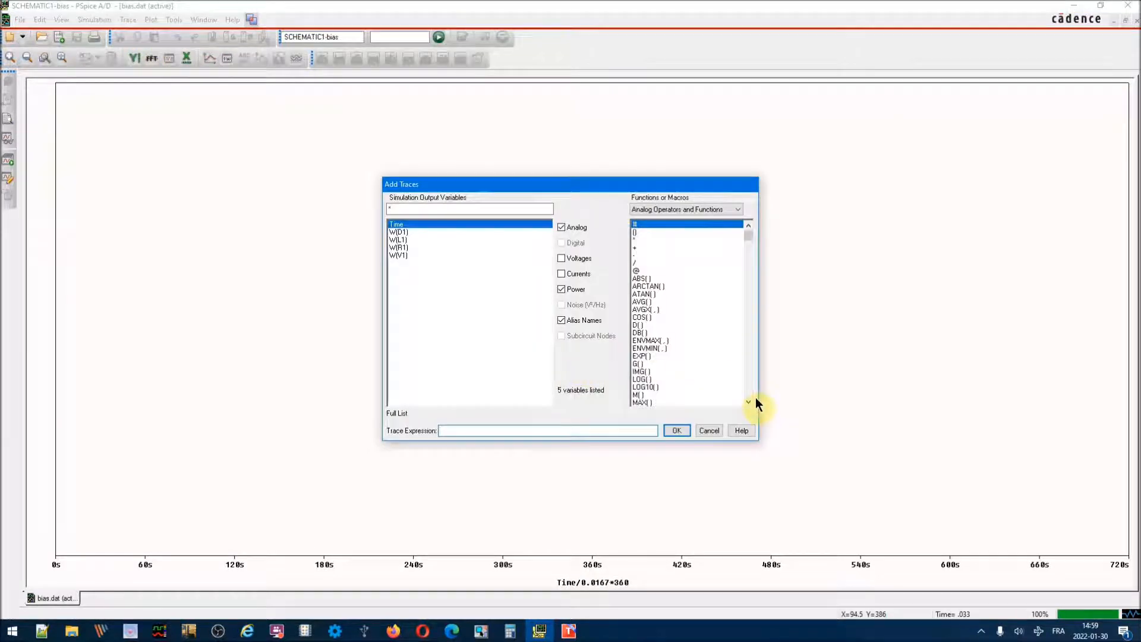
{"action": "scroll", "coordinate": [750, 395], "scroll_direction": "down", "scroll_amount": 3}
{"action": "left_click", "coordinate": [637, 372]}
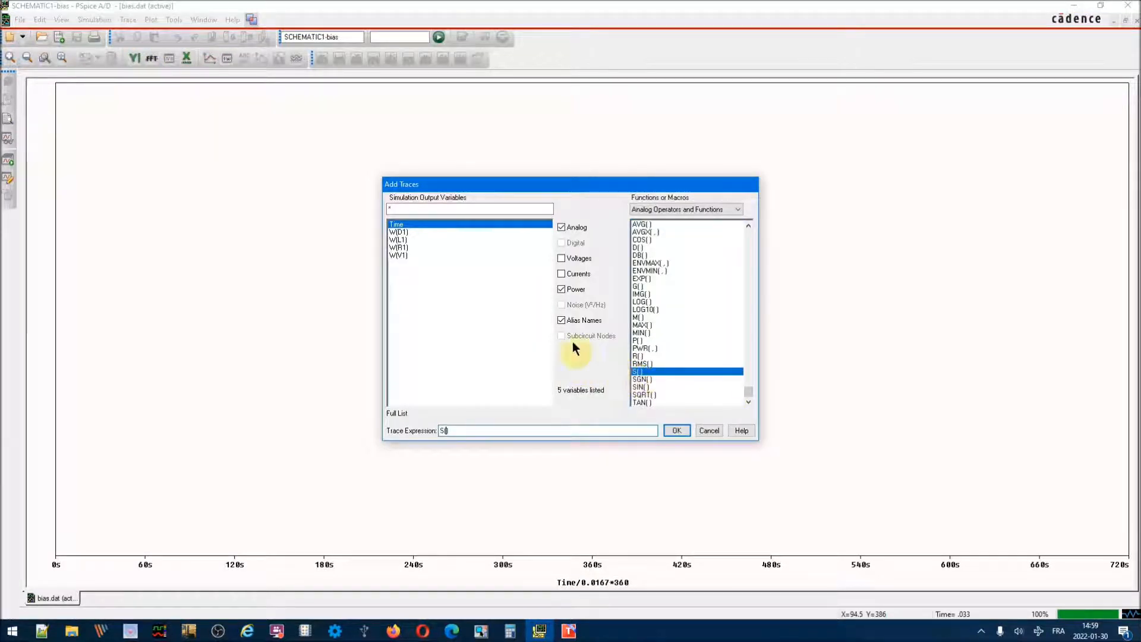
{"action": "left_click", "coordinate": [398, 255]}
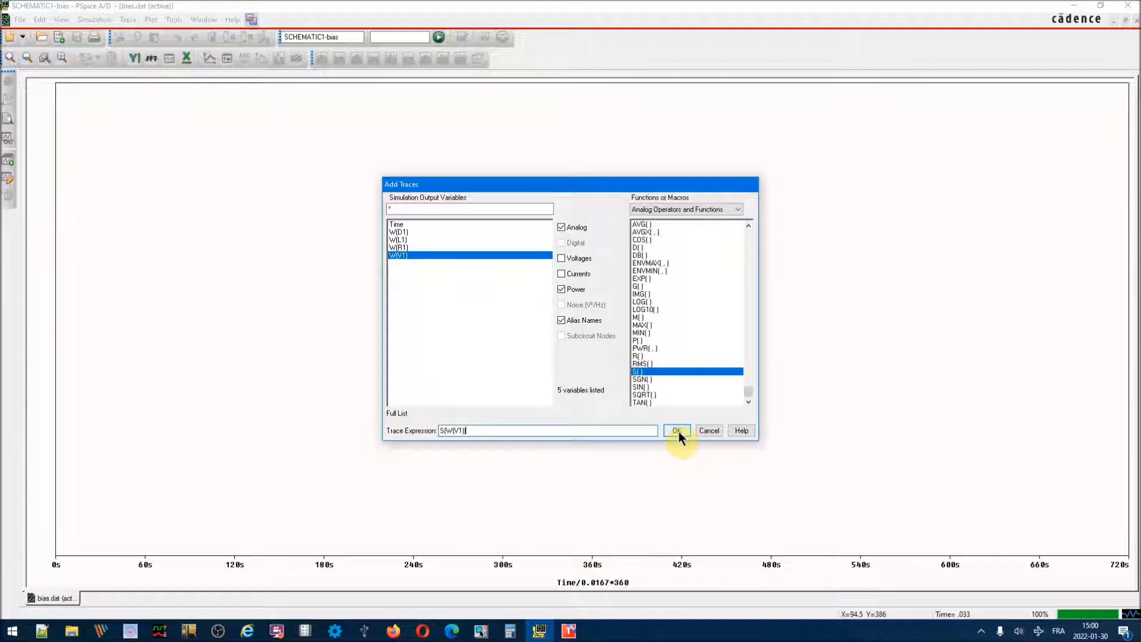
{"action": "left_click", "coordinate": [678, 431]}
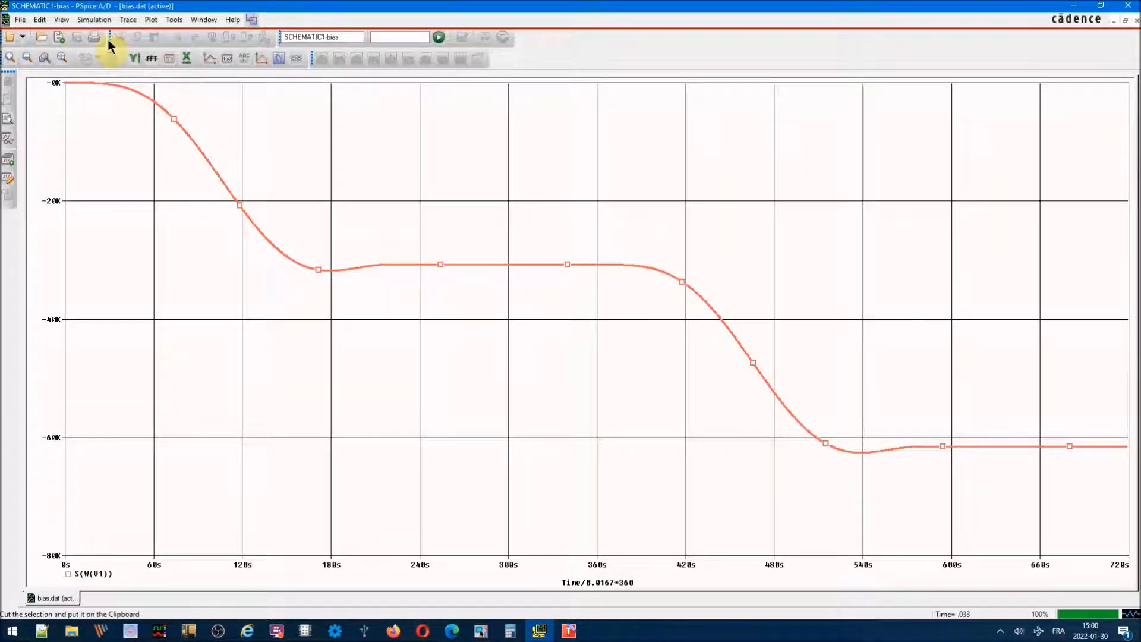
Step: Add the energy integrals of the resistor and inductor powers, S(W(R1)) and S(W(L1)), to the plot
{"action": "left_click", "coordinate": [127, 20]}
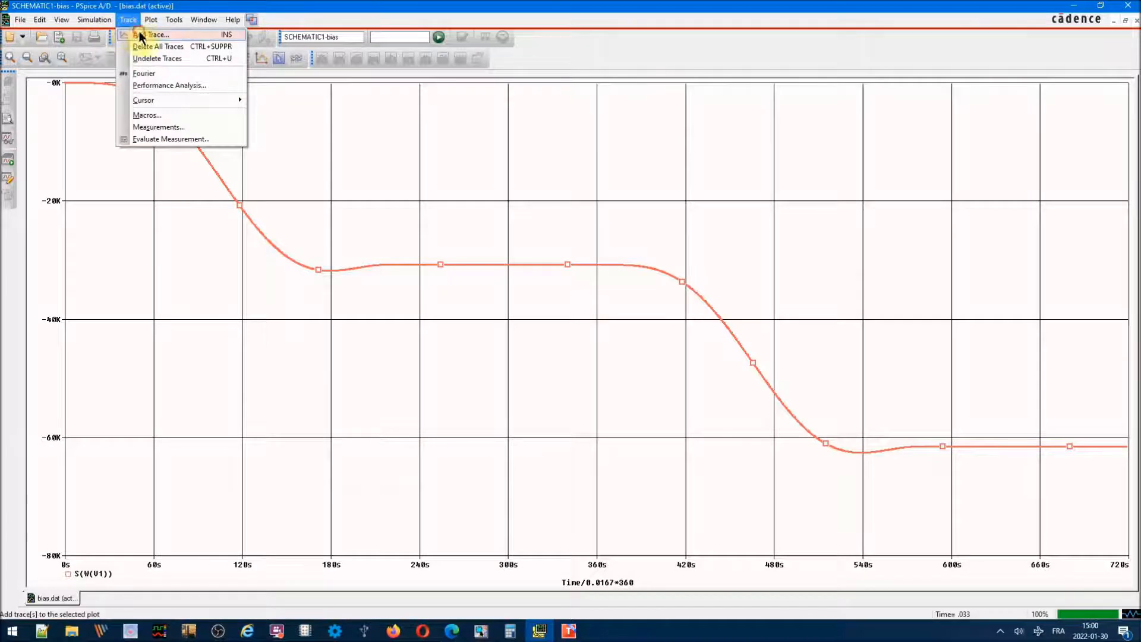
{"action": "left_click", "coordinate": [141, 33]}
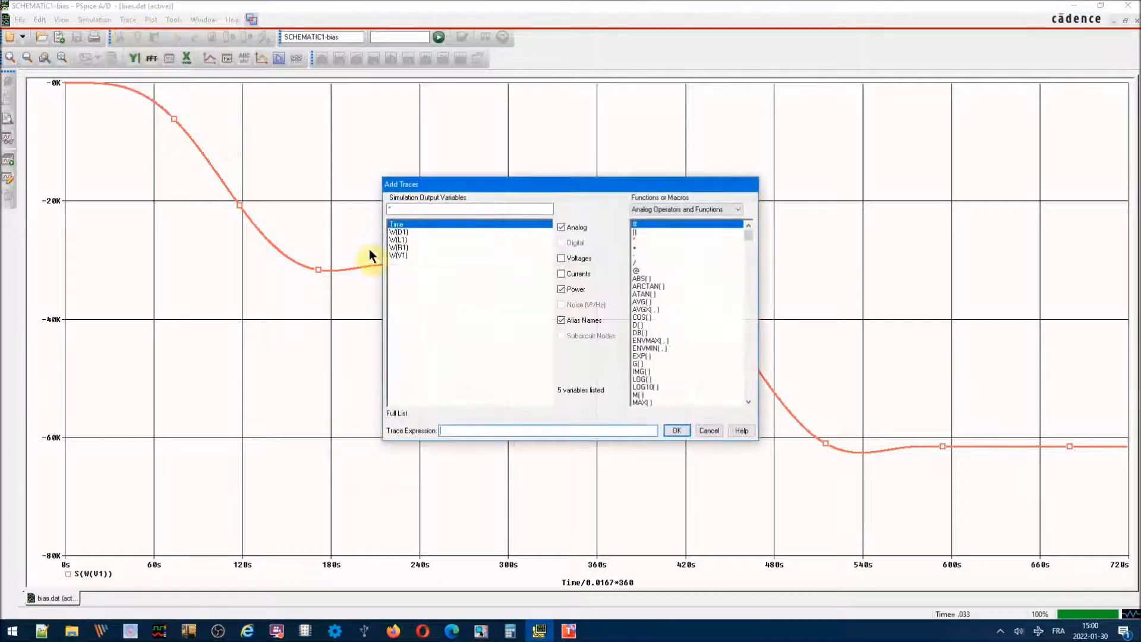
{"action": "left_click", "coordinate": [747, 387]}
{"action": "left_click", "coordinate": [640, 372]}
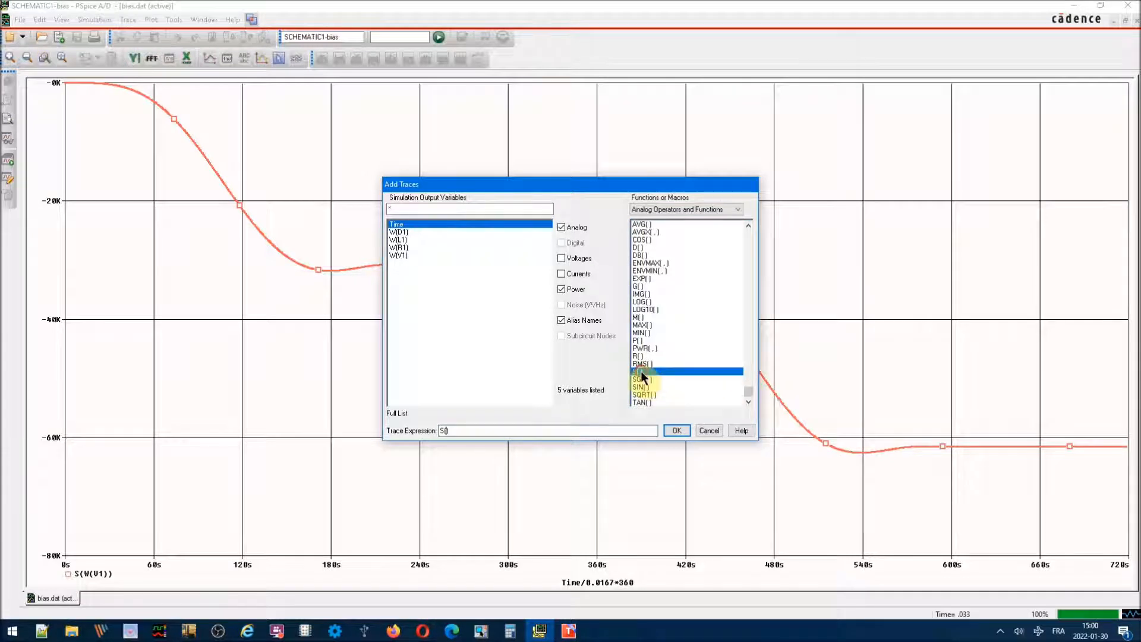
{"action": "left_click", "coordinate": [397, 247]}
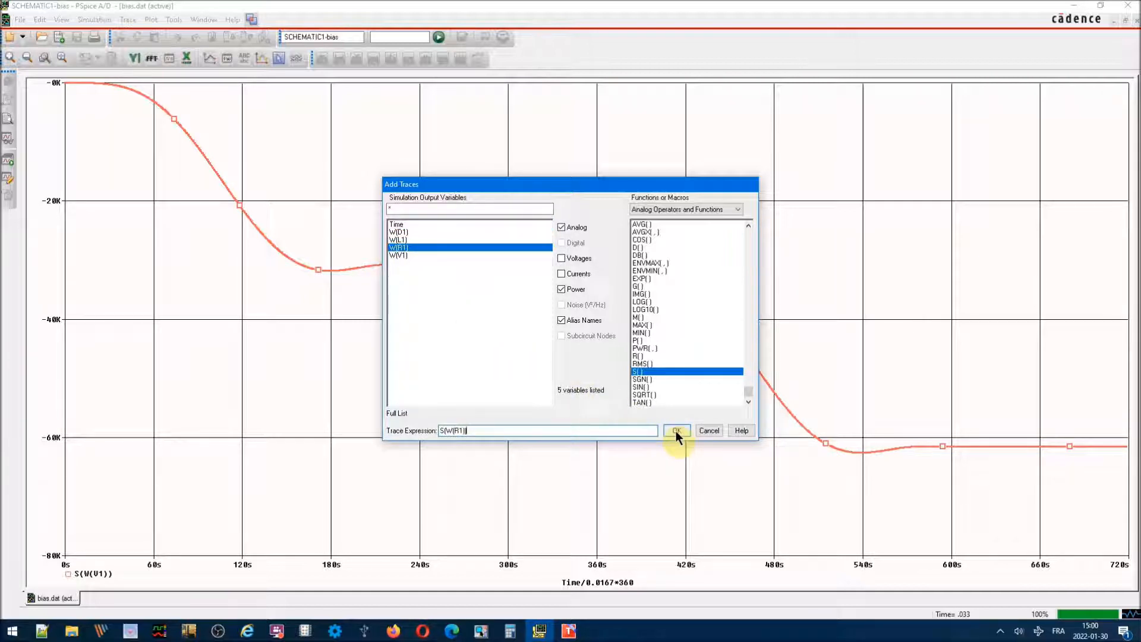
{"action": "left_click", "coordinate": [637, 372]}
{"action": "left_click", "coordinate": [394, 240]}
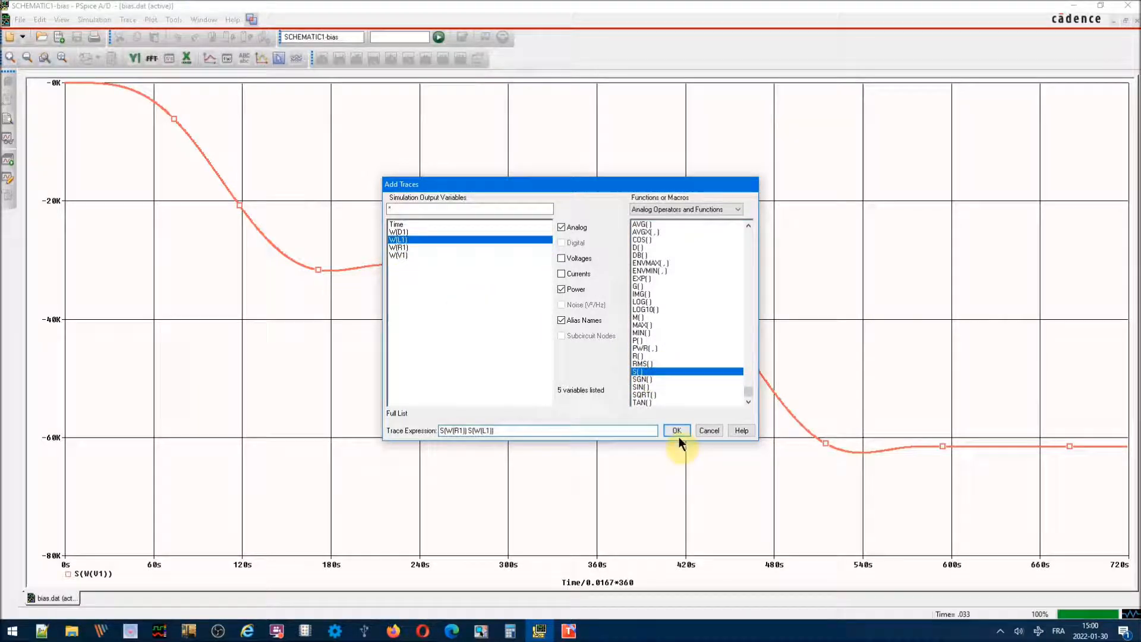
{"action": "left_click", "coordinate": [676, 430]}
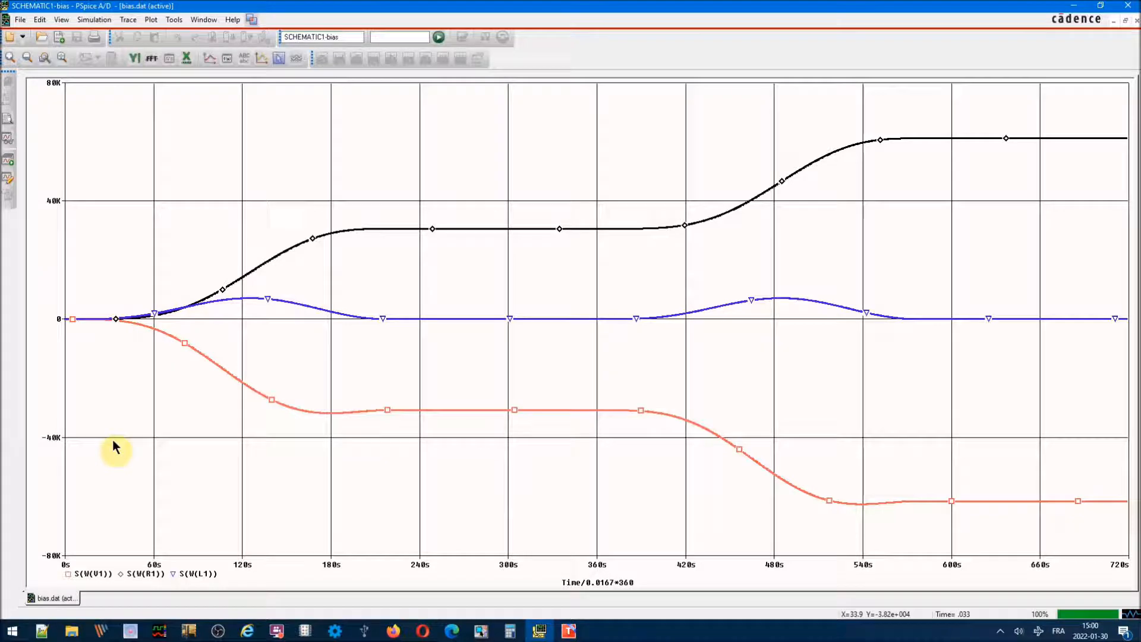
Step: Display the cursors and measure S(W(R1)) on its first plateau at about 224 and near the start of its second plateau at about 554
{"action": "key", "text": "ctrl+shift+c"}
{"action": "mouse_move", "coordinate": [149, 208]}
{"action": "left_mouse_down"}
{"action": "mouse_move", "coordinate": [158, 262]}
{"action": "mouse_move", "coordinate": [202, 257]}
{"action": "mouse_move", "coordinate": [315, 211]}
{"action": "mouse_move", "coordinate": [397, 215]}
{"action": "left_mouse_up"}
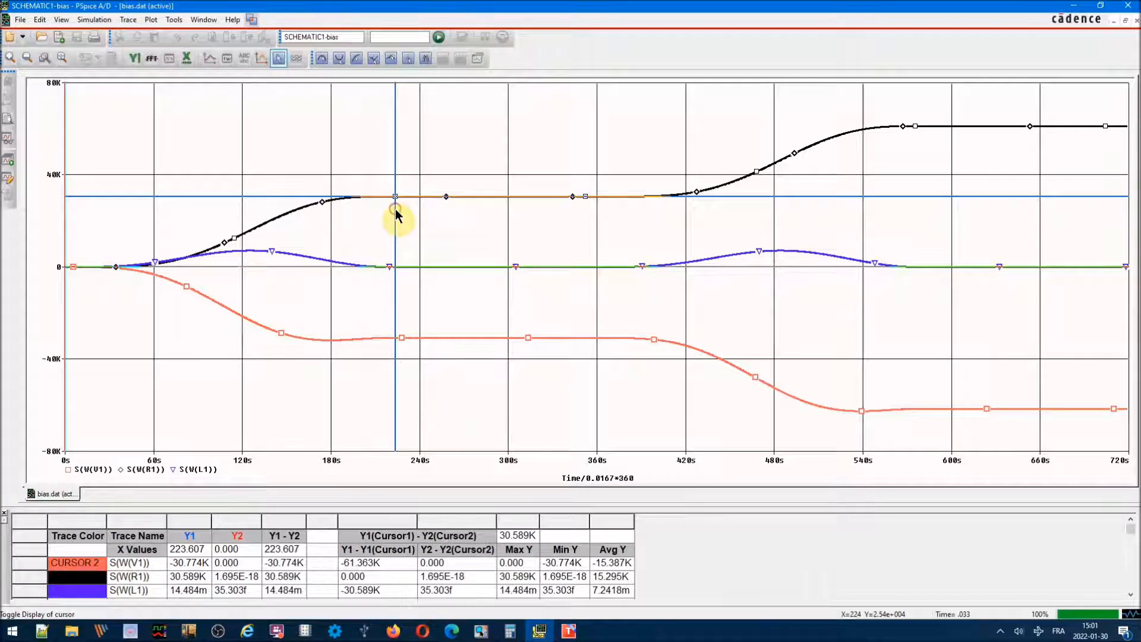
{"action": "mouse_move", "coordinate": [396, 210]}
{"action": "left_mouse_down"}
{"action": "mouse_move", "coordinate": [404, 197]}
{"action": "mouse_move", "coordinate": [679, 197]}
{"action": "mouse_move", "coordinate": [883, 153]}
{"action": "left_mouse_up"}
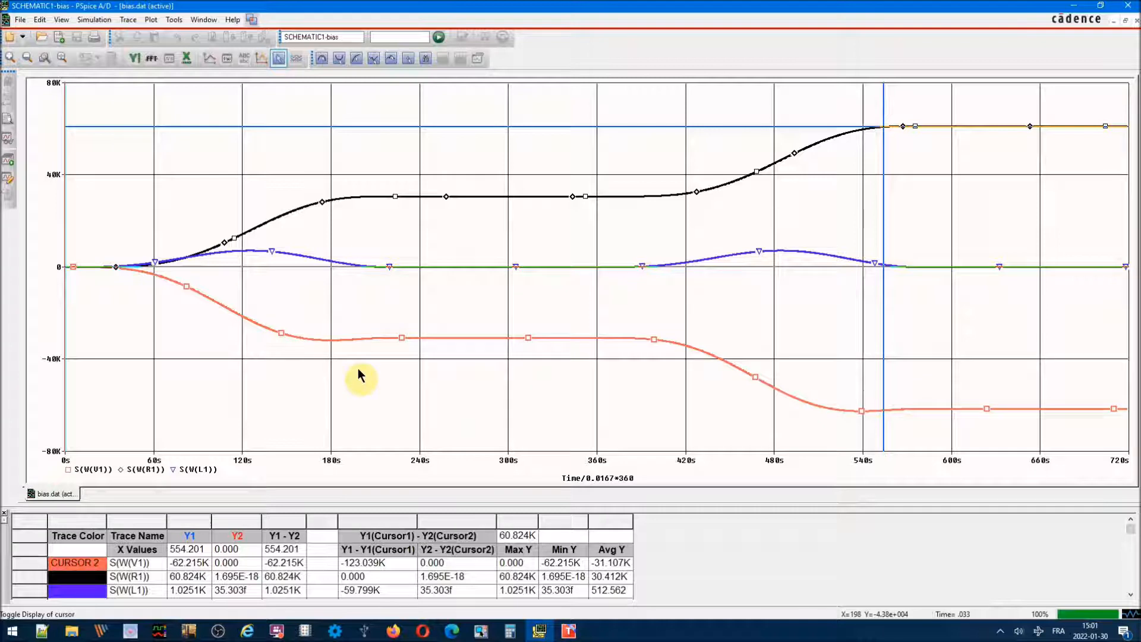
{"action": "left_click", "coordinate": [277, 58]}
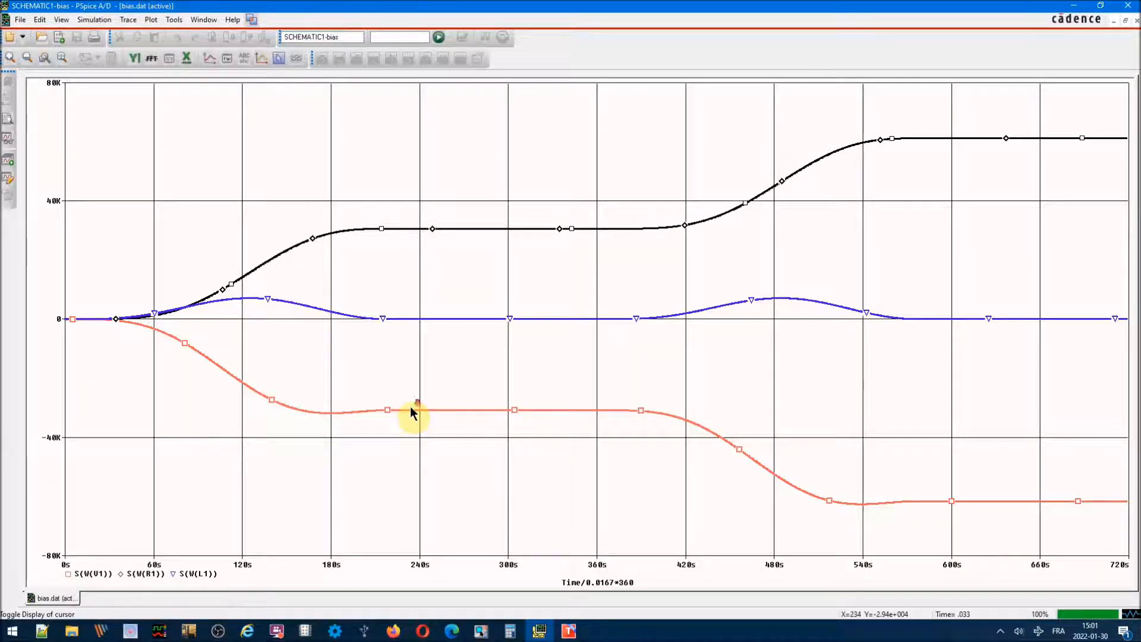
{"action": "key", "text": "ctrl+shift+c"}
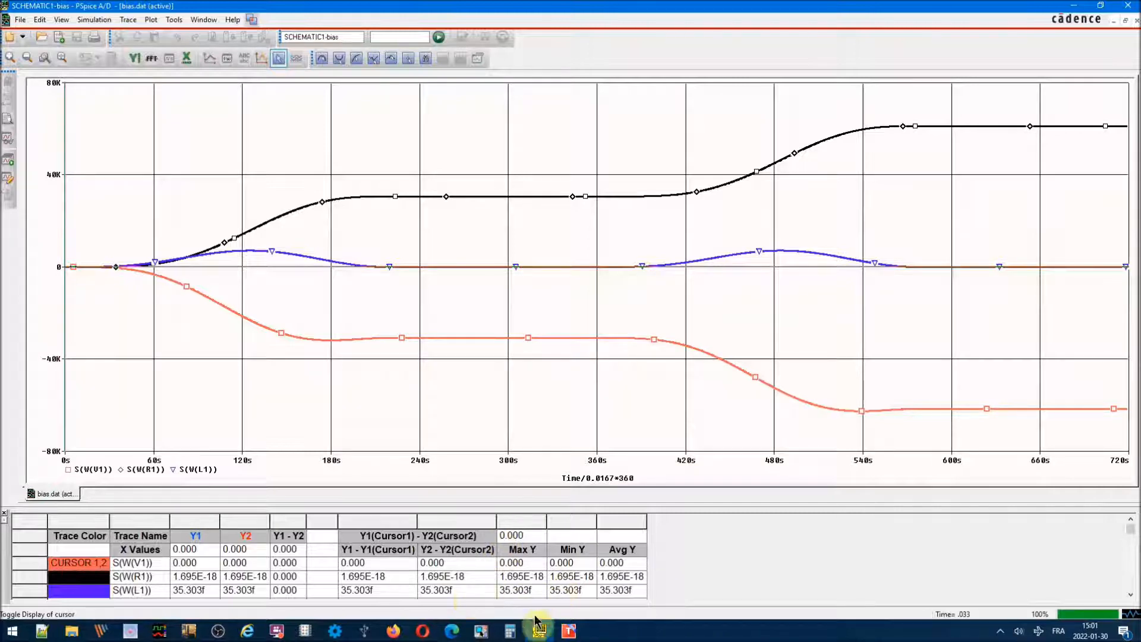
Step: Switch to OrCAD Capture, set the inductance of L1 to 0.5 and rerun the simulation
{"action": "left_click", "coordinate": [486, 632]}
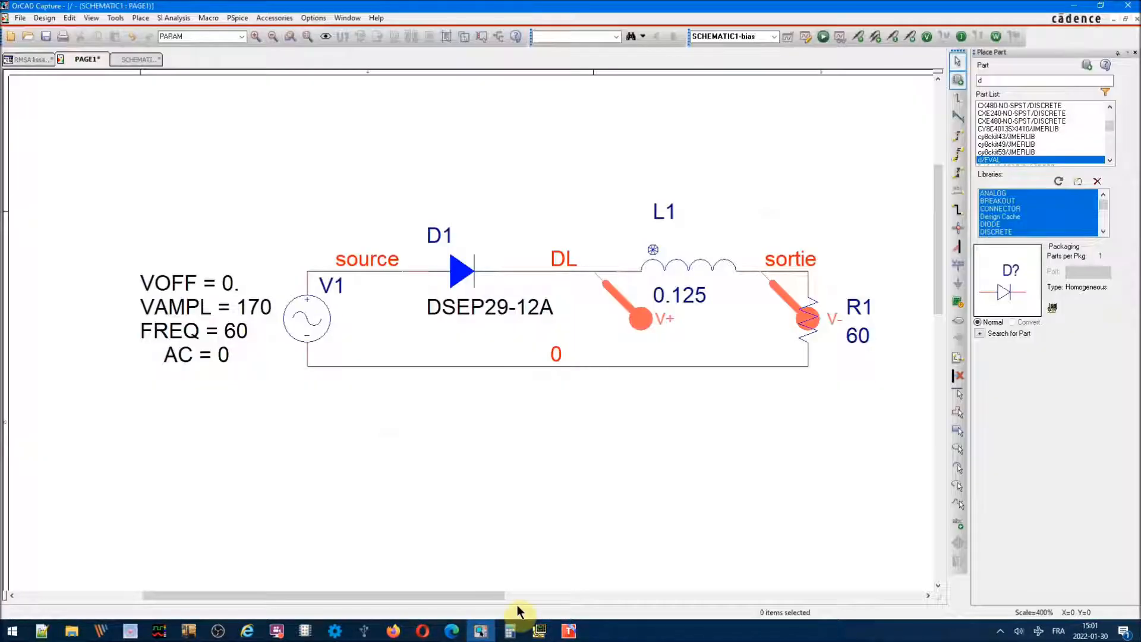
{"action": "double_click", "coordinate": [683, 294]}
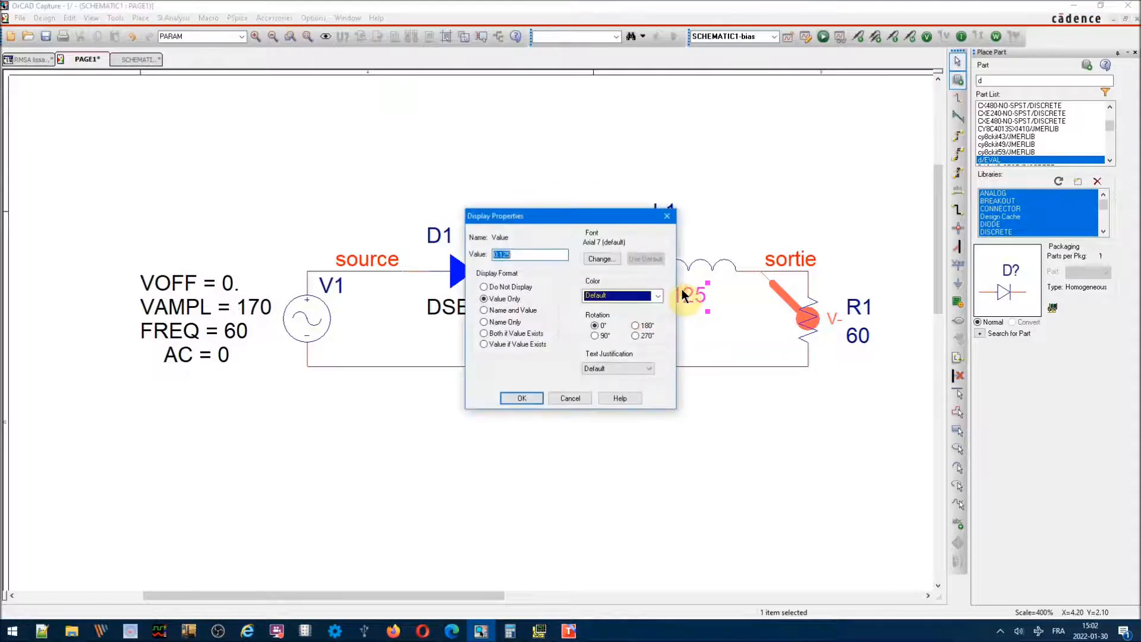
{"action": "type", "text": "0."}
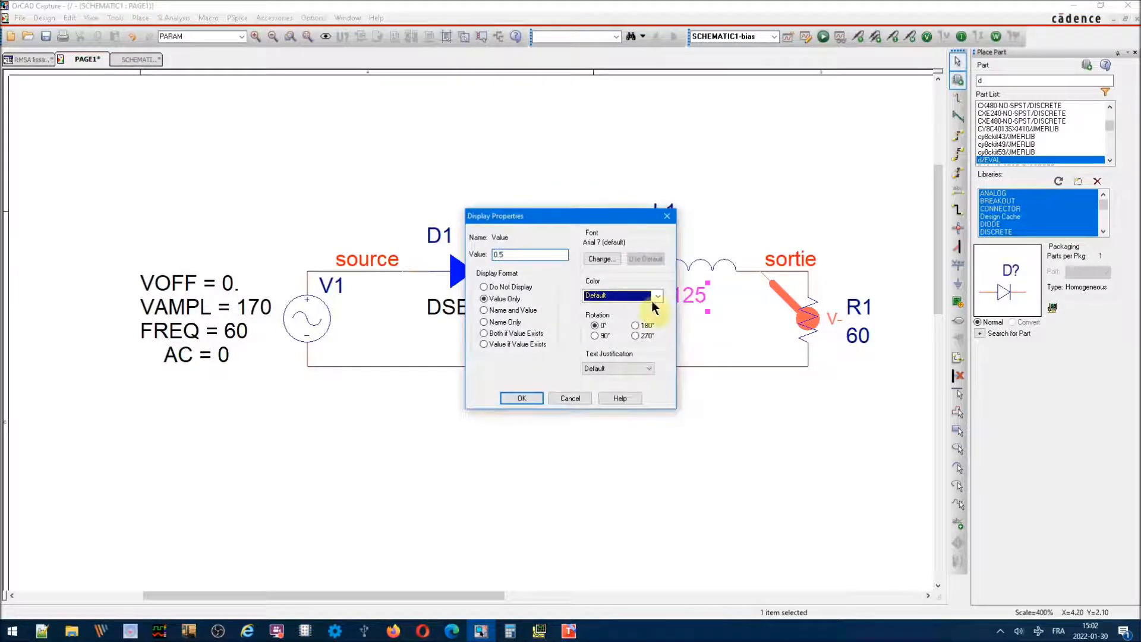
{"action": "left_click", "coordinate": [517, 398]}
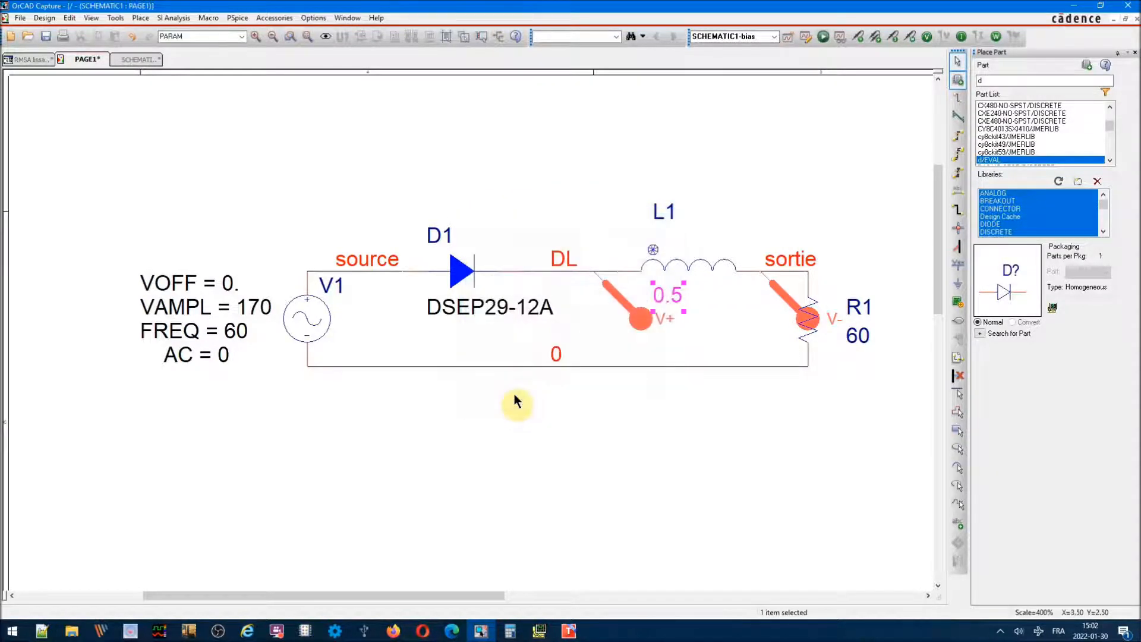
{"action": "left_click", "coordinate": [822, 34]}
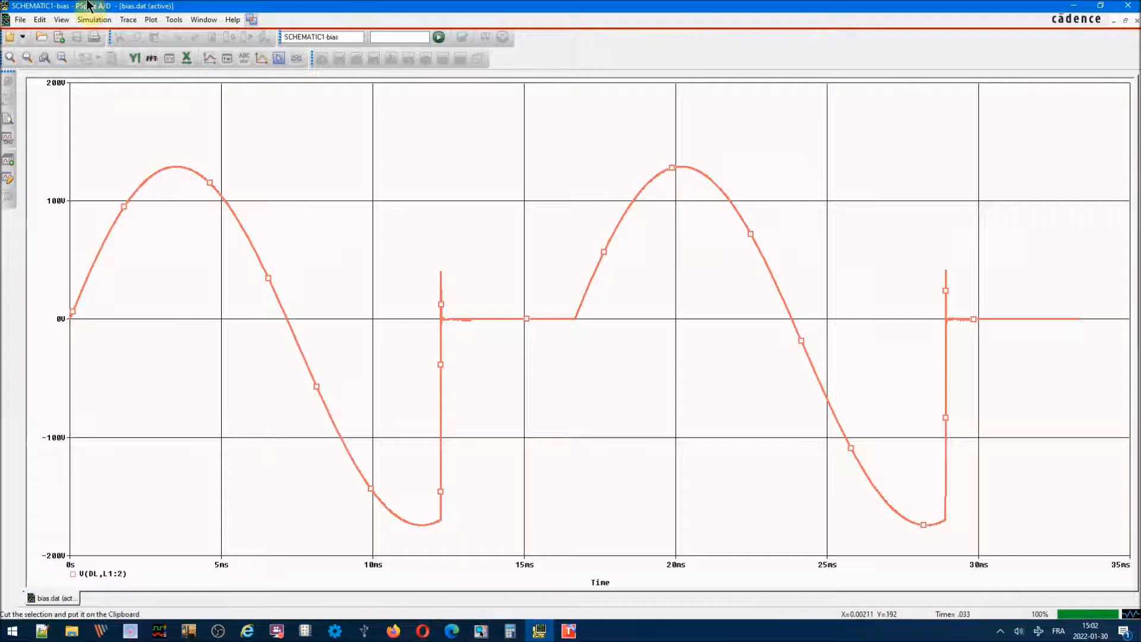
Step: Delete all traces and plot the energy integrals S(W(V1)), S(W(R1)) and S(W(L1)) for the new simulation
{"action": "left_click", "coordinate": [128, 19]}
{"action": "left_click", "coordinate": [141, 45]}
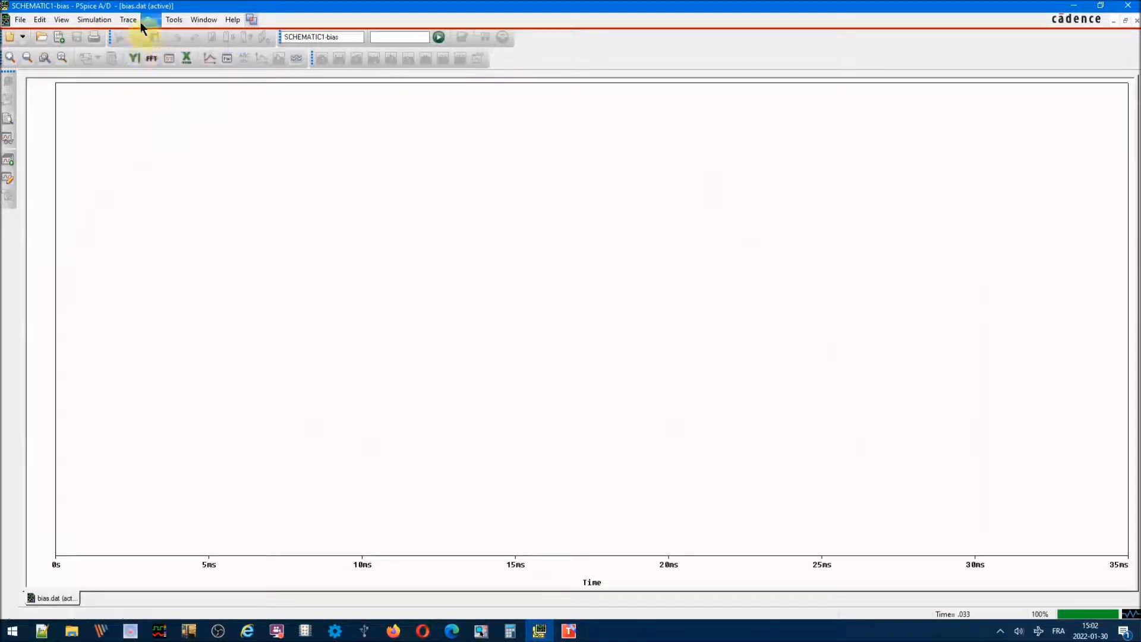
{"action": "left_click", "coordinate": [133, 20]}
{"action": "left_click", "coordinate": [143, 34]}
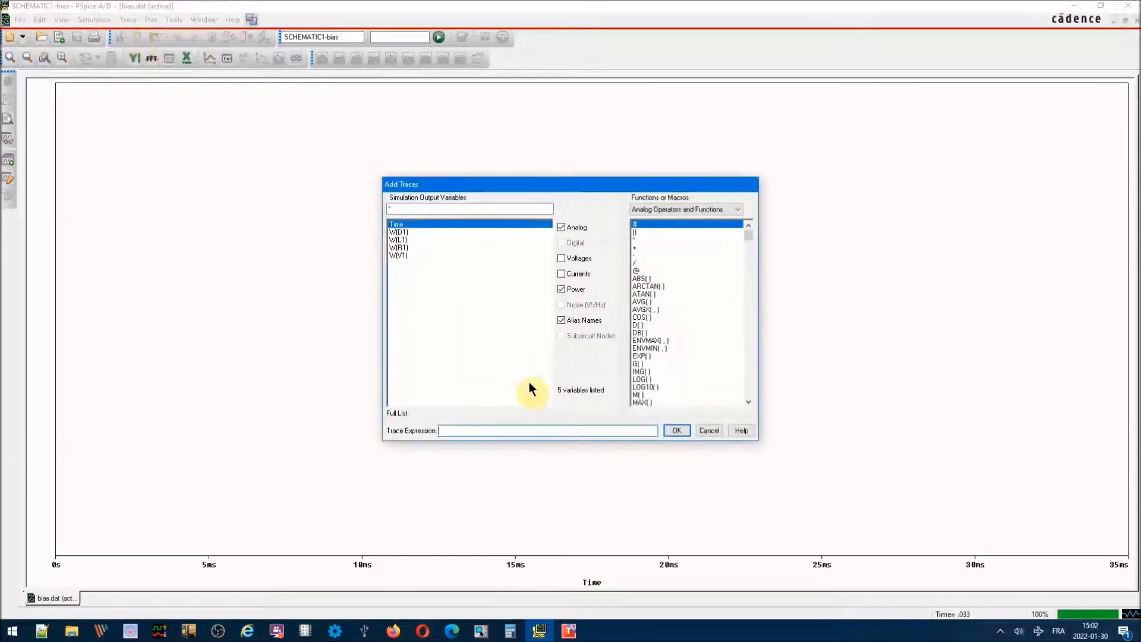
{"action": "scroll", "coordinate": [748, 390], "scroll_direction": "down", "scroll_amount": 5}
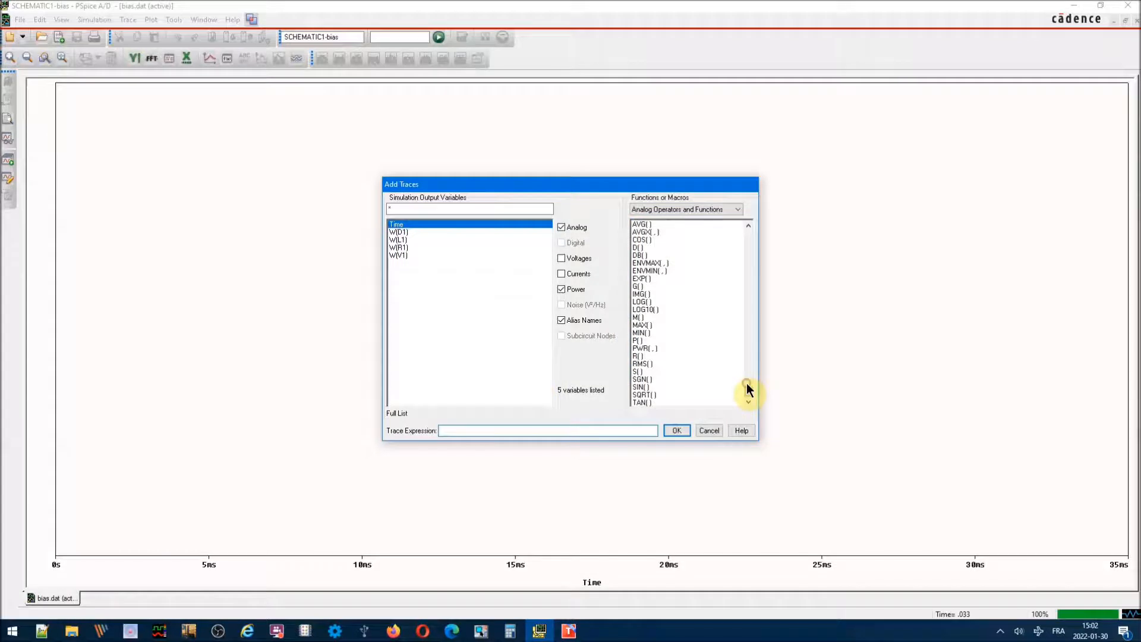
{"action": "left_click", "coordinate": [637, 372]}
{"action": "left_click", "coordinate": [395, 255]}
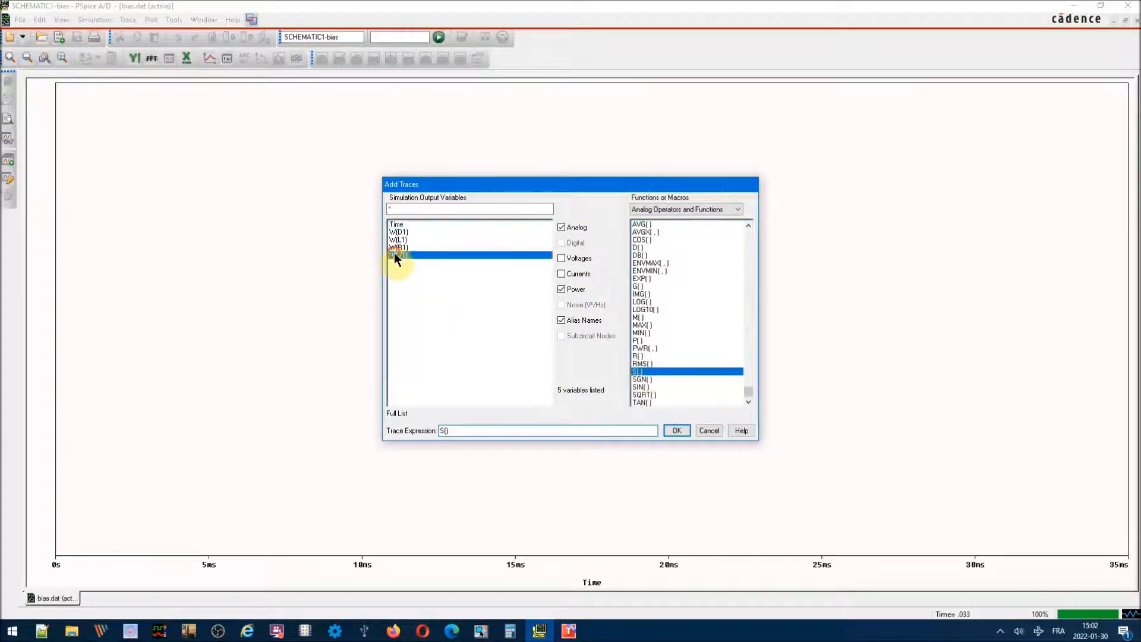
{"action": "left_click", "coordinate": [641, 373]}
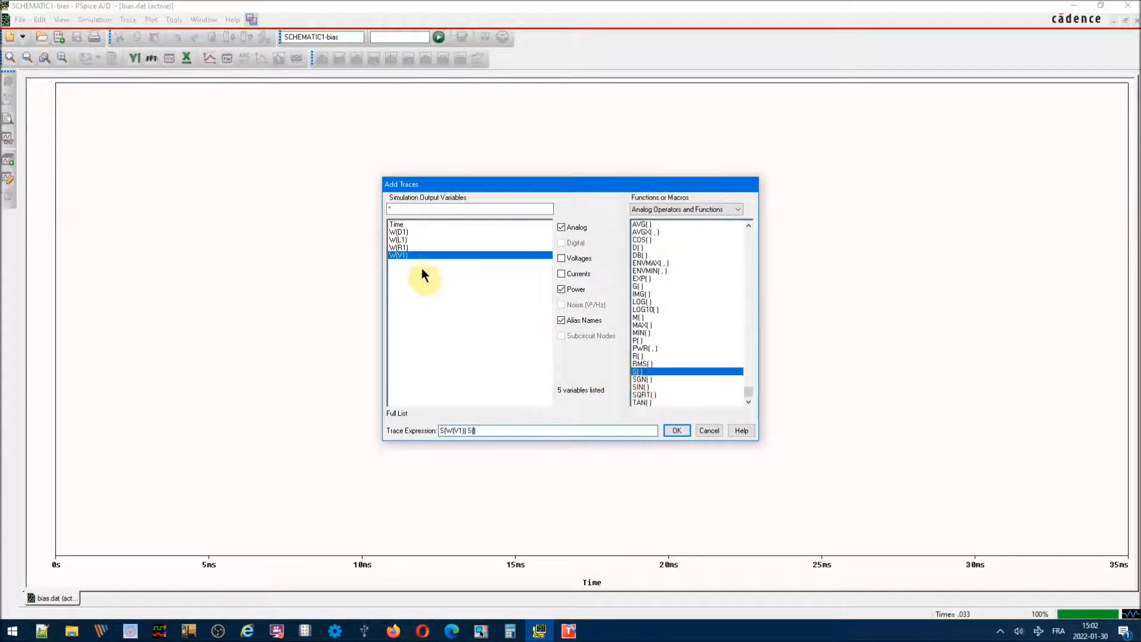
{"action": "left_click", "coordinate": [399, 247]}
{"action": "left_click", "coordinate": [638, 372]}
{"action": "left_click", "coordinate": [393, 240]}
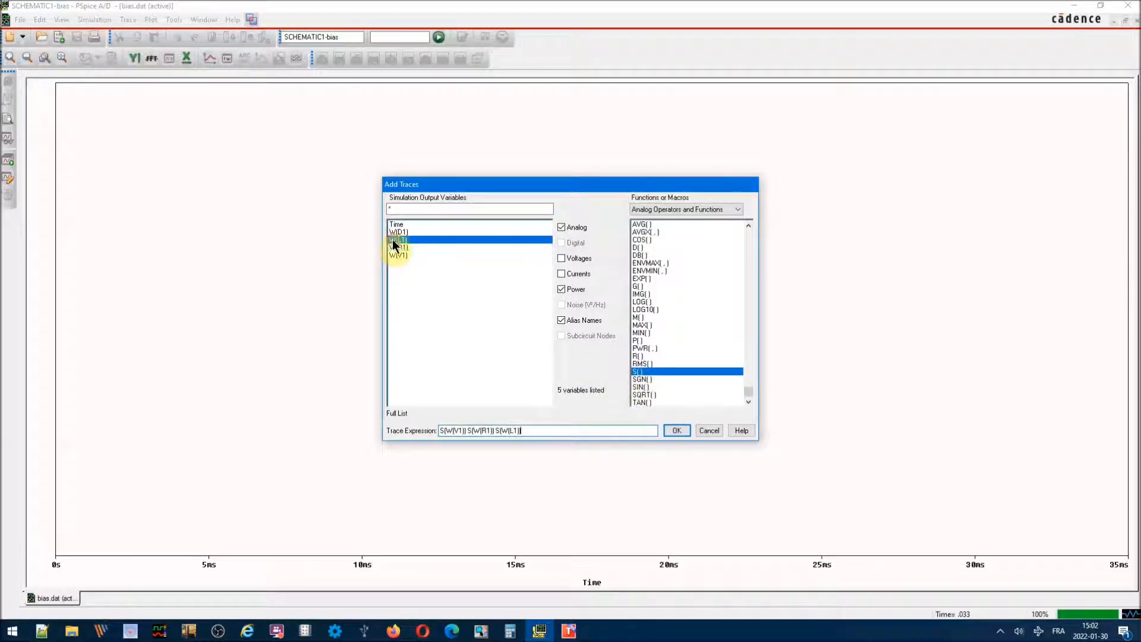
{"action": "left_click", "coordinate": [675, 431]}
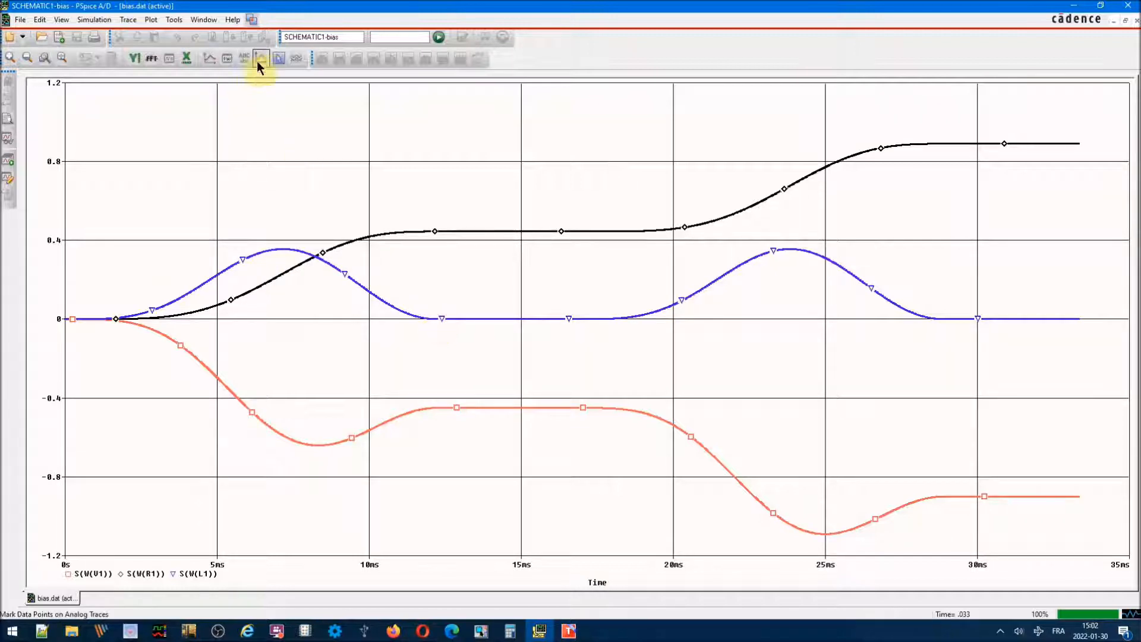
Step: Display the cursors and measure S(W(V1)) at its first minimum, about 8.3 ms, and on the following plateau at about 13.9 ms
{"action": "left_click", "coordinate": [277, 58]}
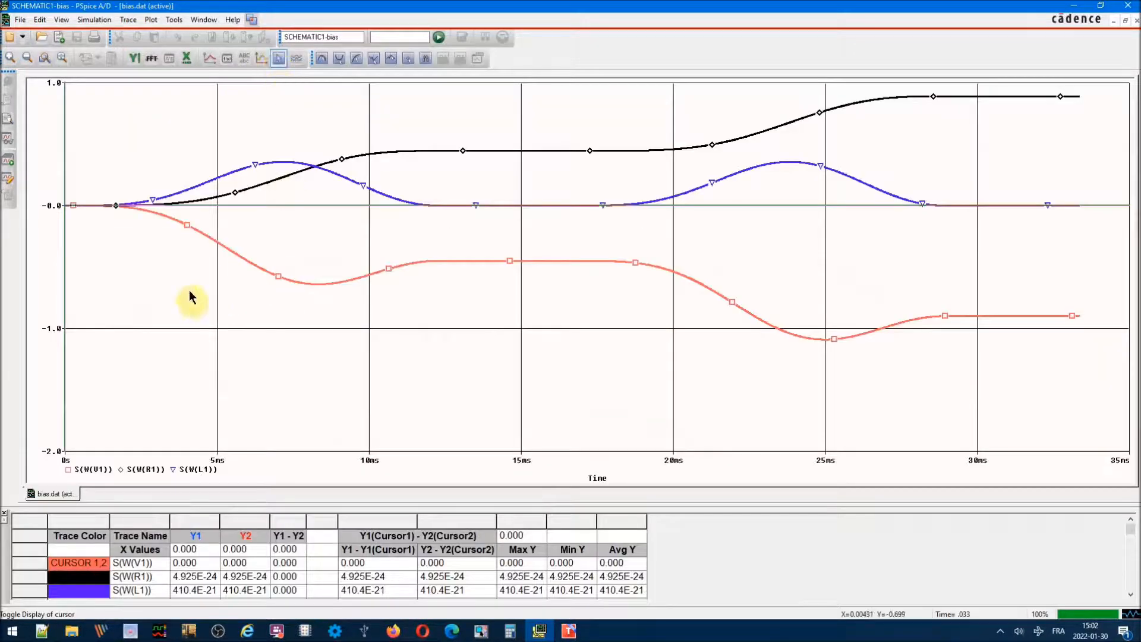
{"action": "left_click_drag", "start_coordinate": [266, 308], "coordinate": [487, 315]}
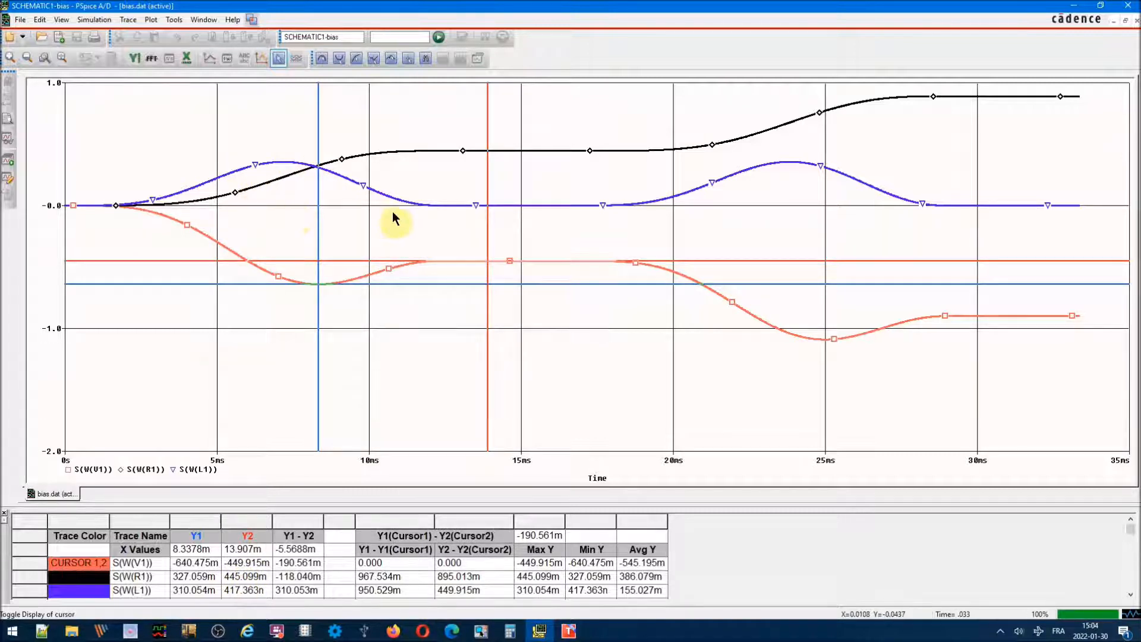
Step: Open a second plot window for the same data and tile both windows horizontally
{"action": "left_click", "coordinate": [205, 20]}
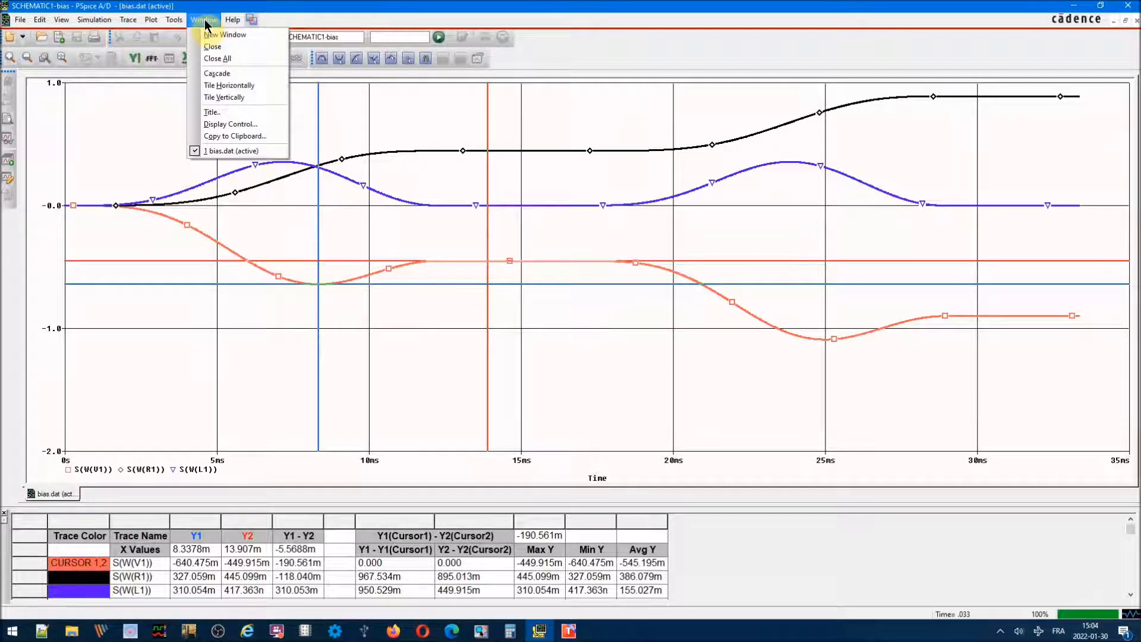
{"action": "left_click", "coordinate": [211, 34]}
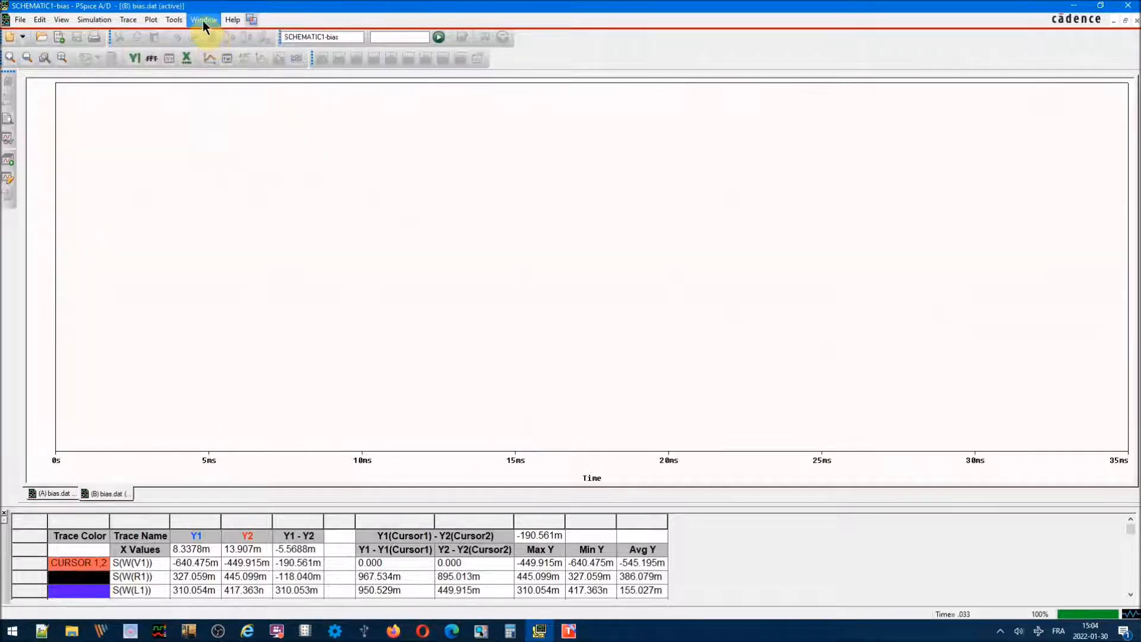
{"action": "left_click", "coordinate": [202, 20]}
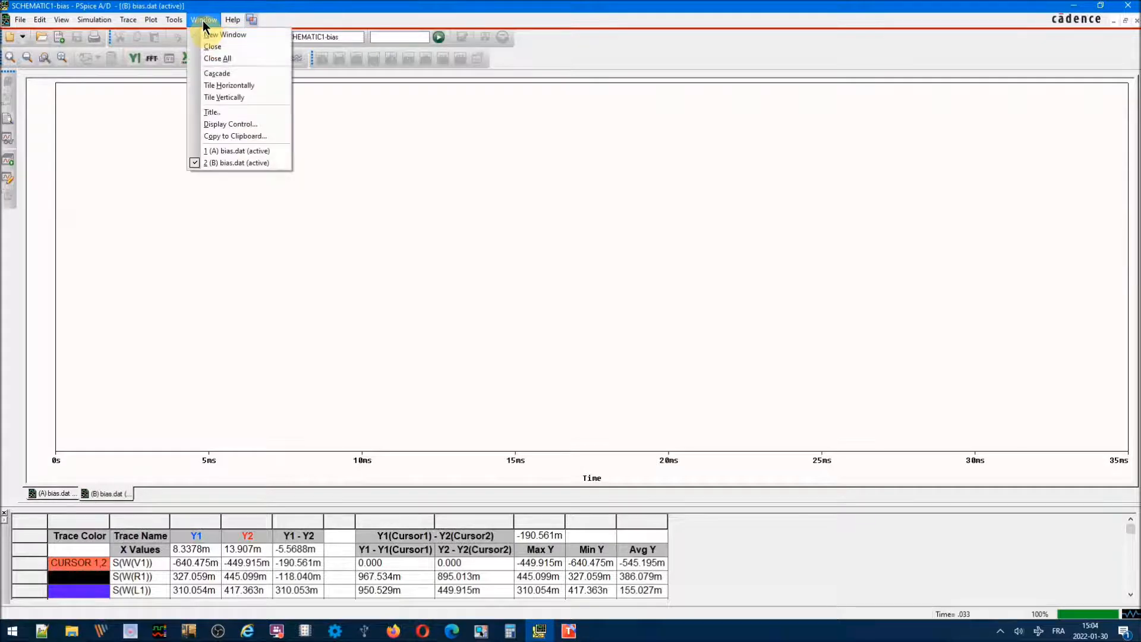
{"action": "left_click", "coordinate": [221, 97]}
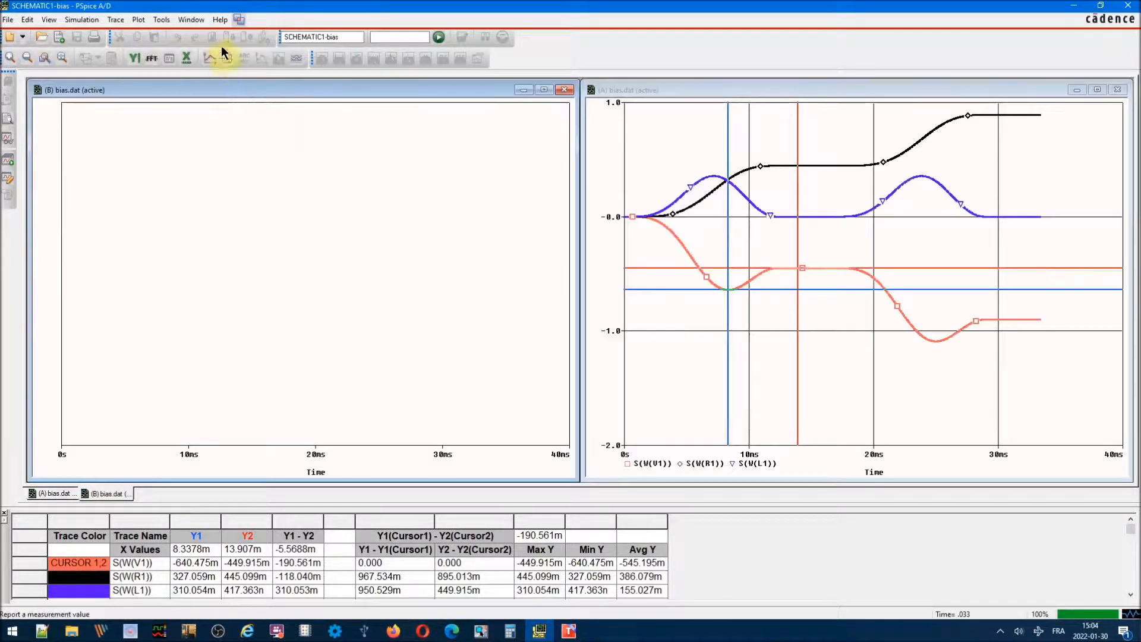
{"action": "left_click", "coordinate": [204, 21]}
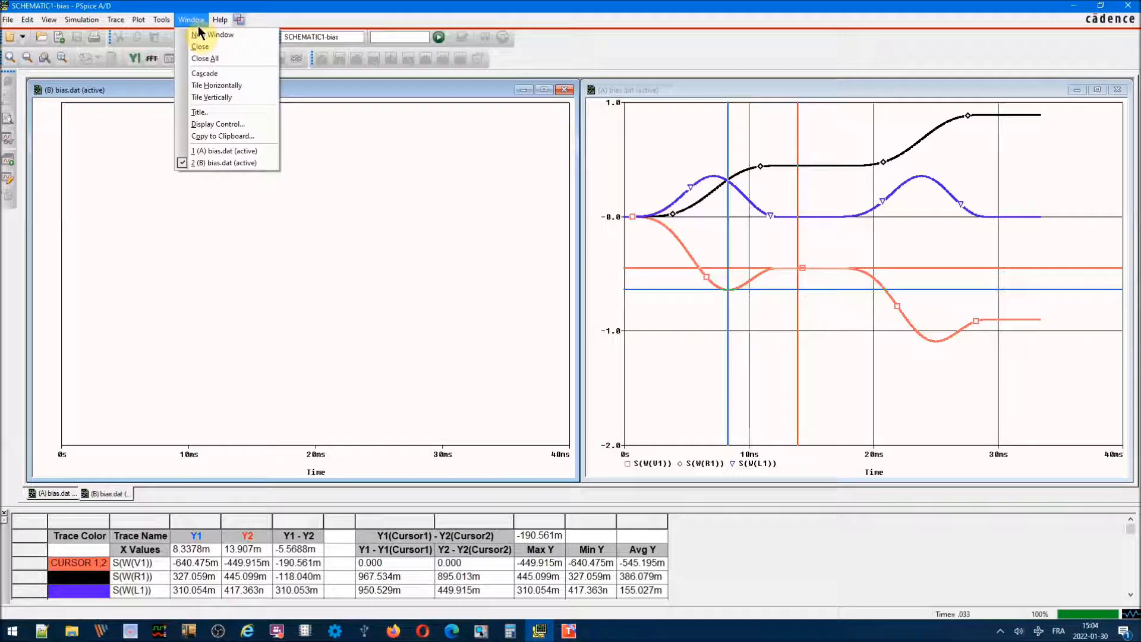
{"action": "left_click", "coordinate": [209, 87]}
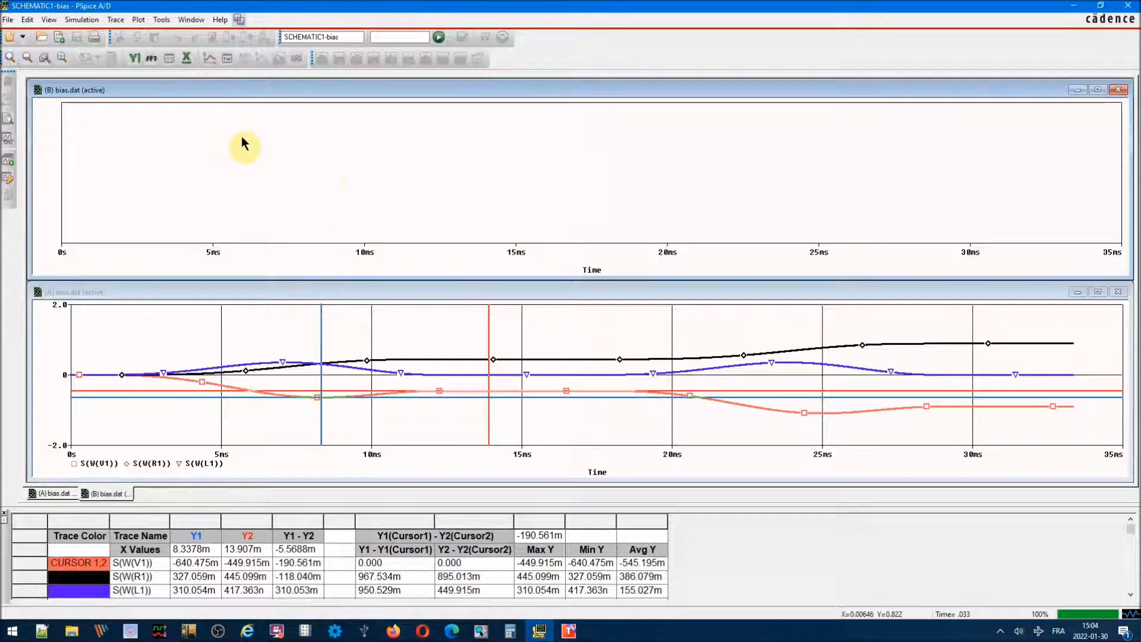
Step: Plot the integral of the diode power, S(W(D1)), in the new empty plot window
{"action": "left_click", "coordinate": [117, 20]}
{"action": "left_click", "coordinate": [131, 37]}
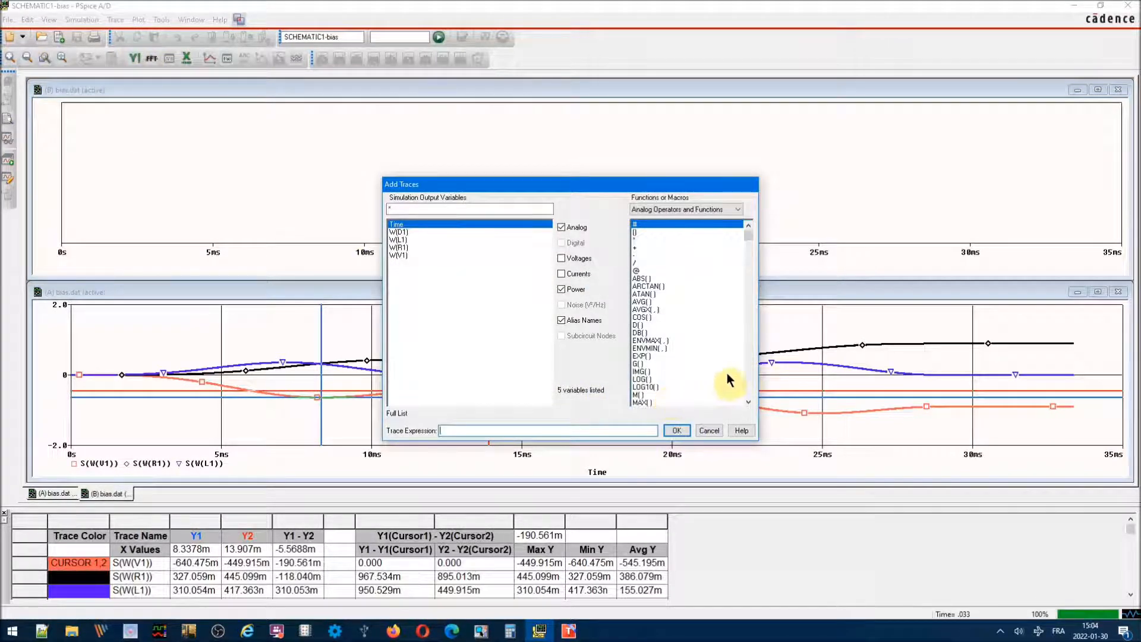
{"action": "left_click", "coordinate": [749, 377]}
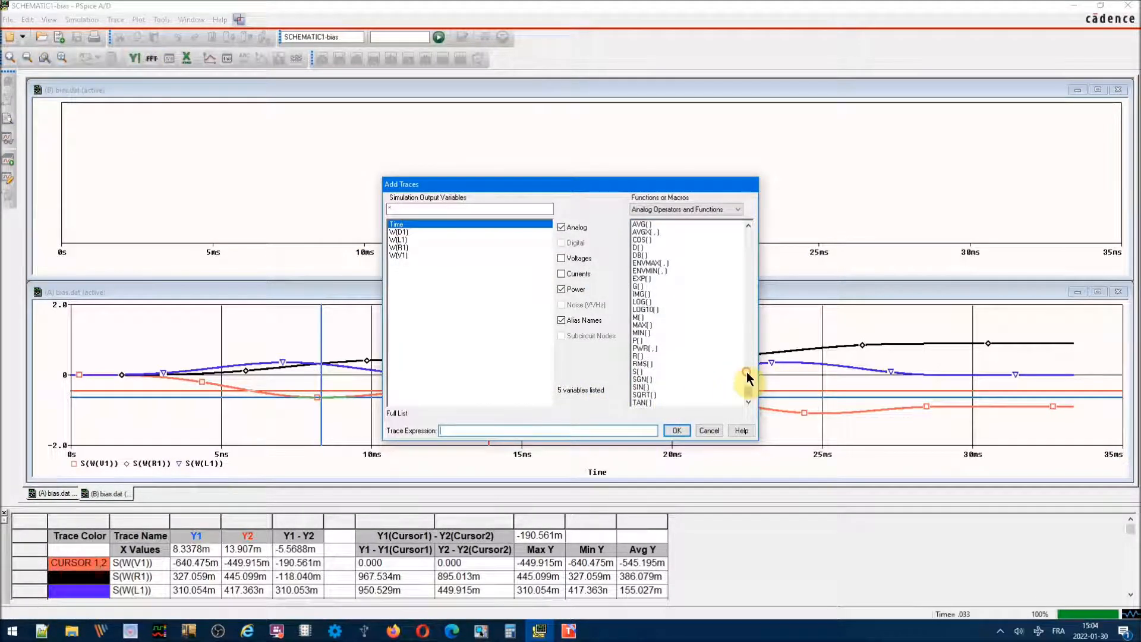
{"action": "left_click", "coordinate": [637, 372]}
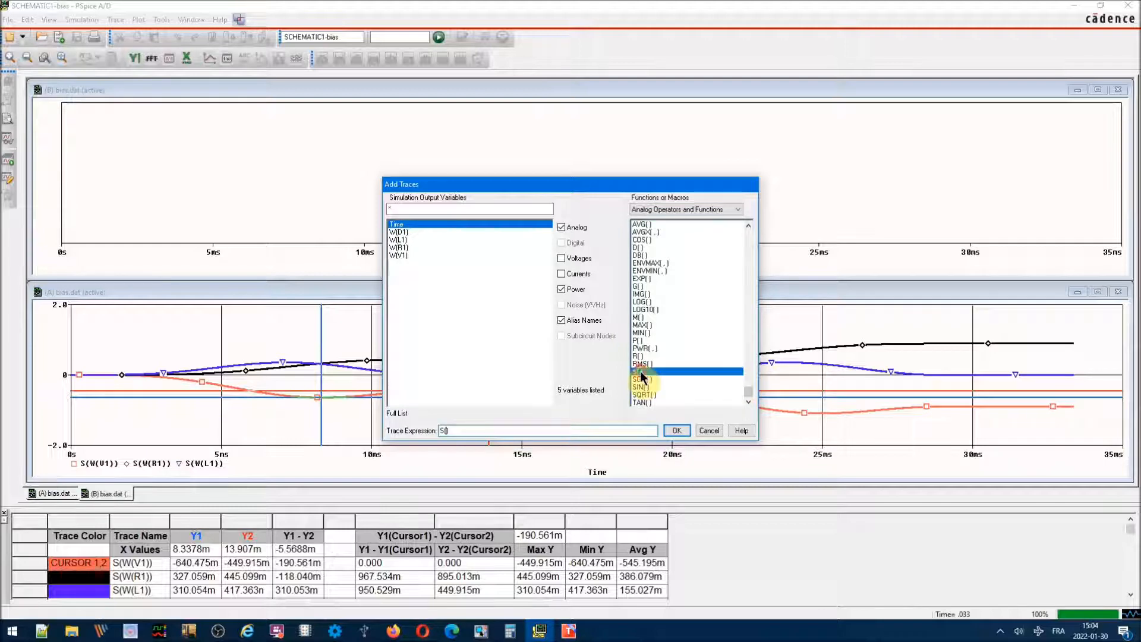
{"action": "left_click", "coordinate": [397, 233]}
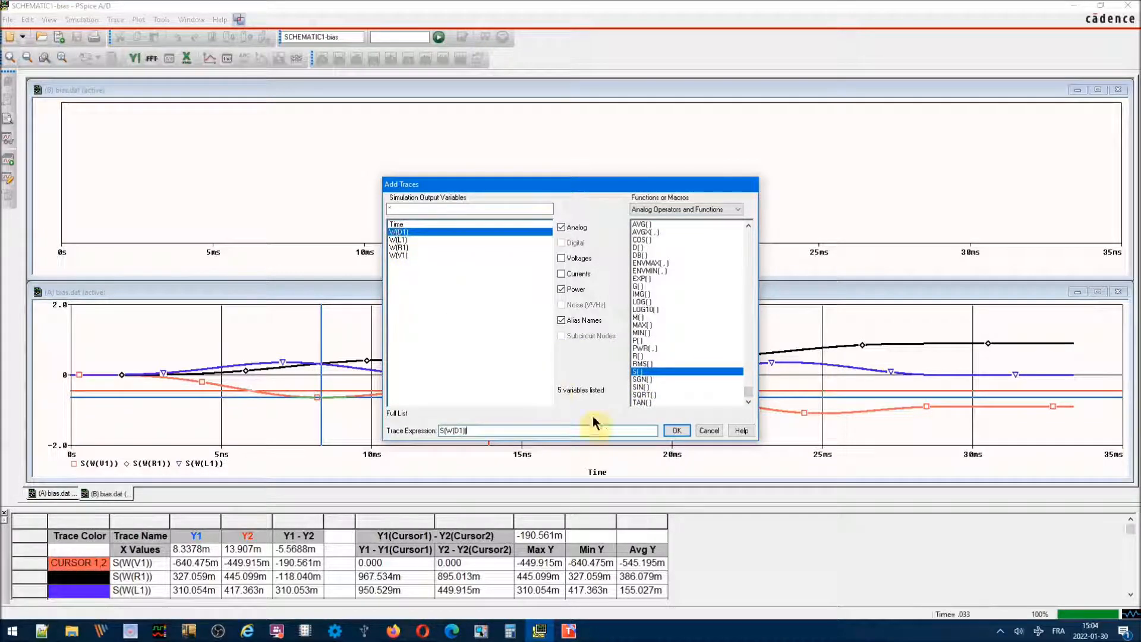
{"action": "left_click", "coordinate": [675, 431]}
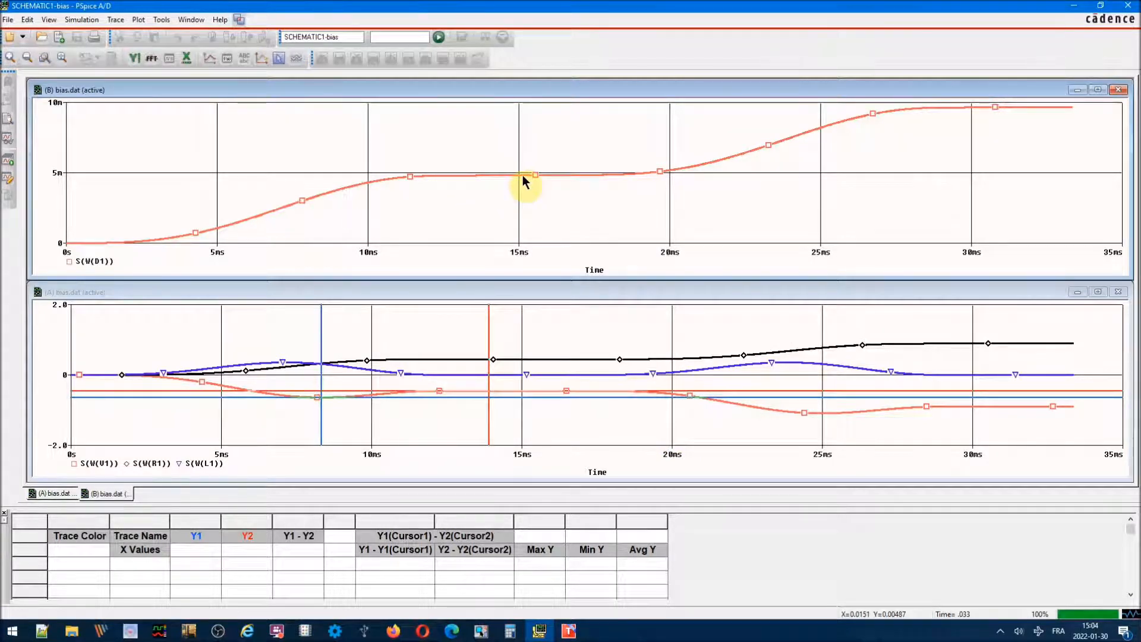
Step: Close the diode energy plot window, maximize the remaining plot window and hide its cursors
{"action": "left_click", "coordinate": [1118, 91]}
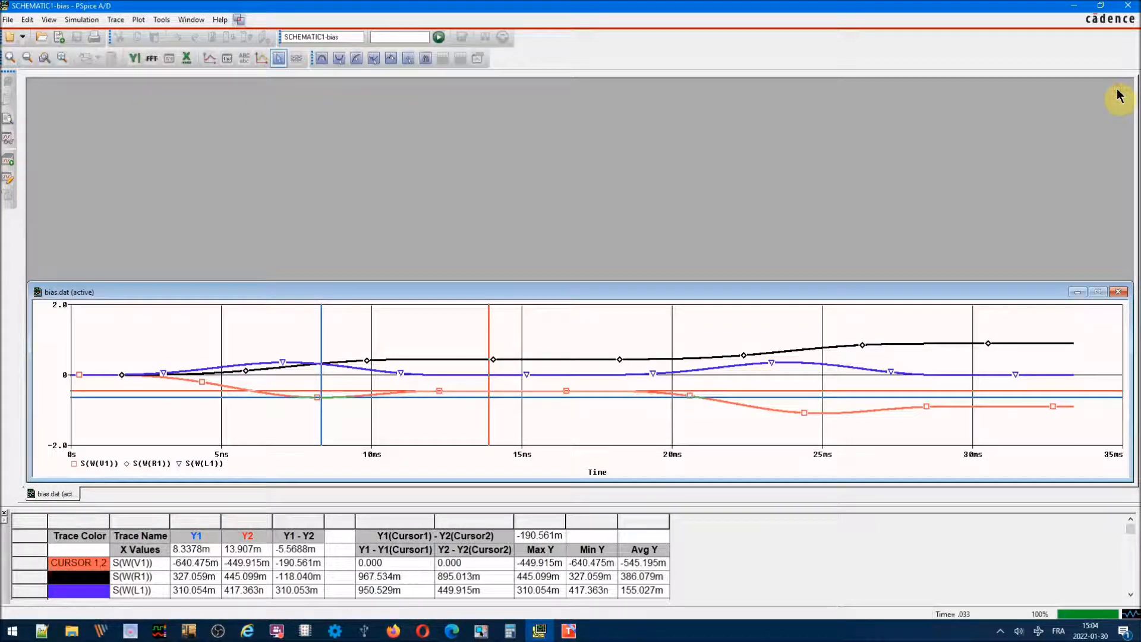
{"action": "left_click", "coordinate": [1098, 291]}
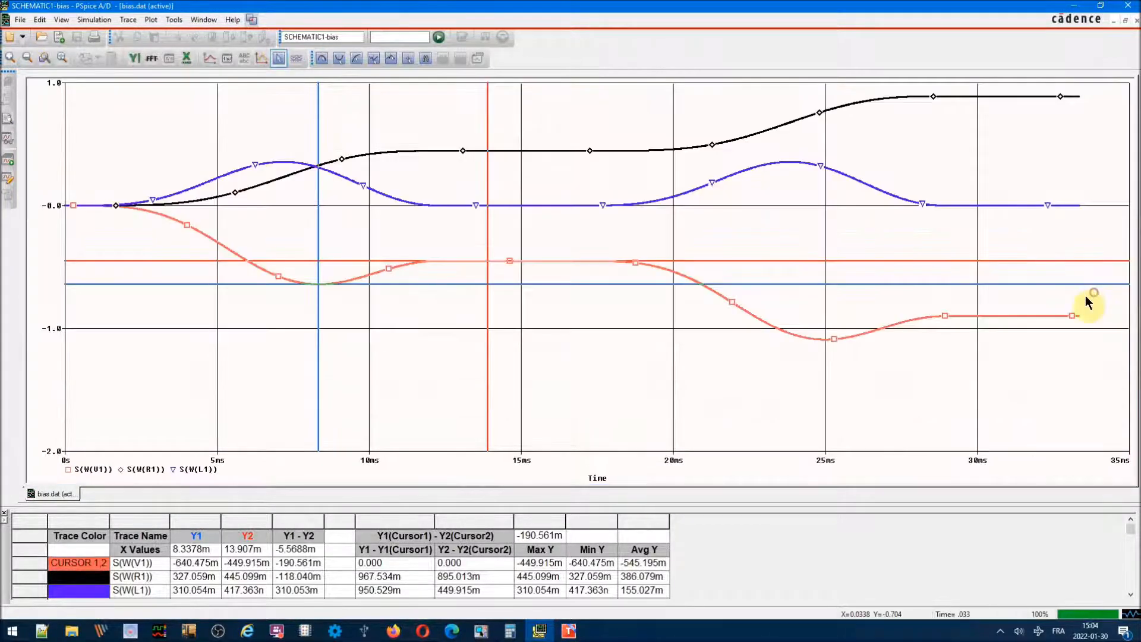
{"action": "left_click", "coordinate": [279, 58]}
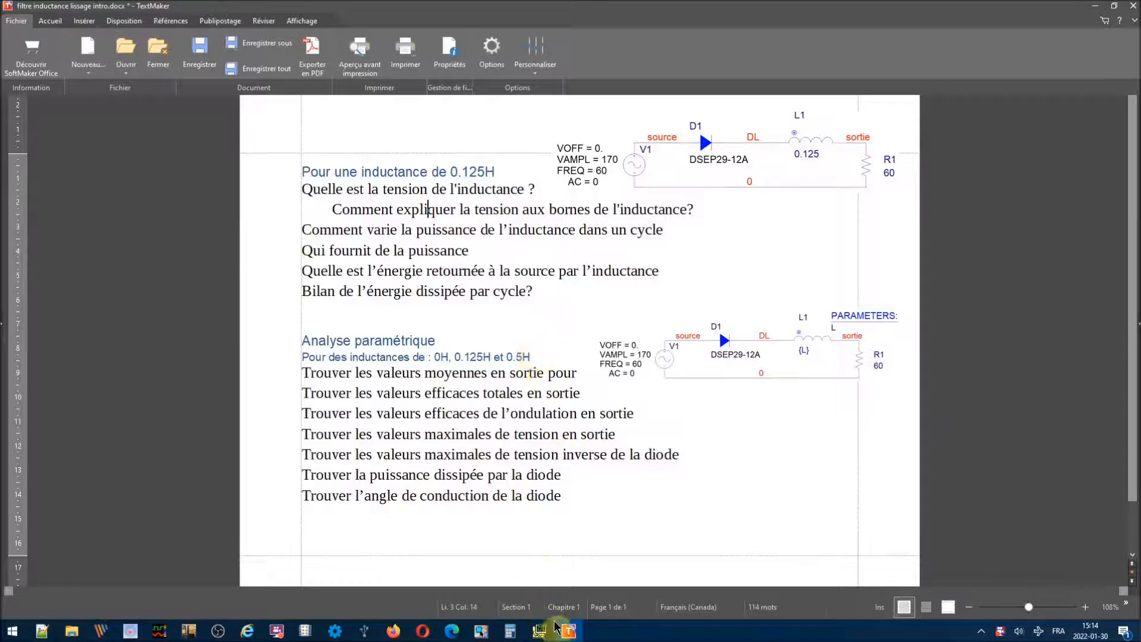
Step: Switch to OrCAD Capture and place a PARAM part above inductor L1, beside its reference label
{"action": "left_click", "coordinate": [480, 631]}
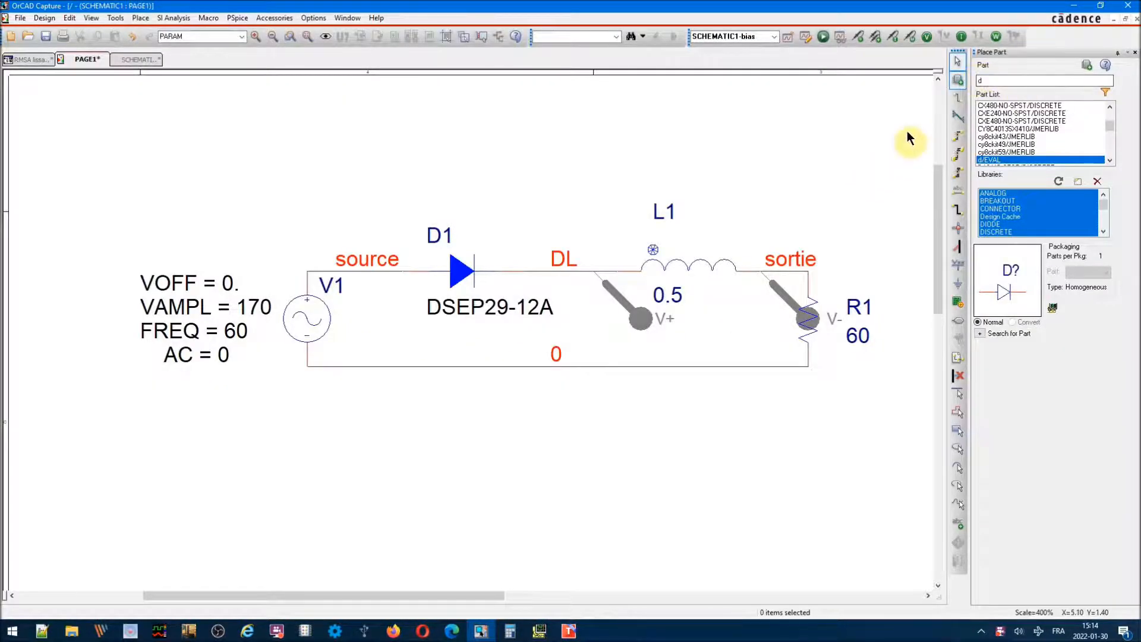
{"action": "left_click", "coordinate": [1004, 79]}
{"action": "type", "text": "par"}
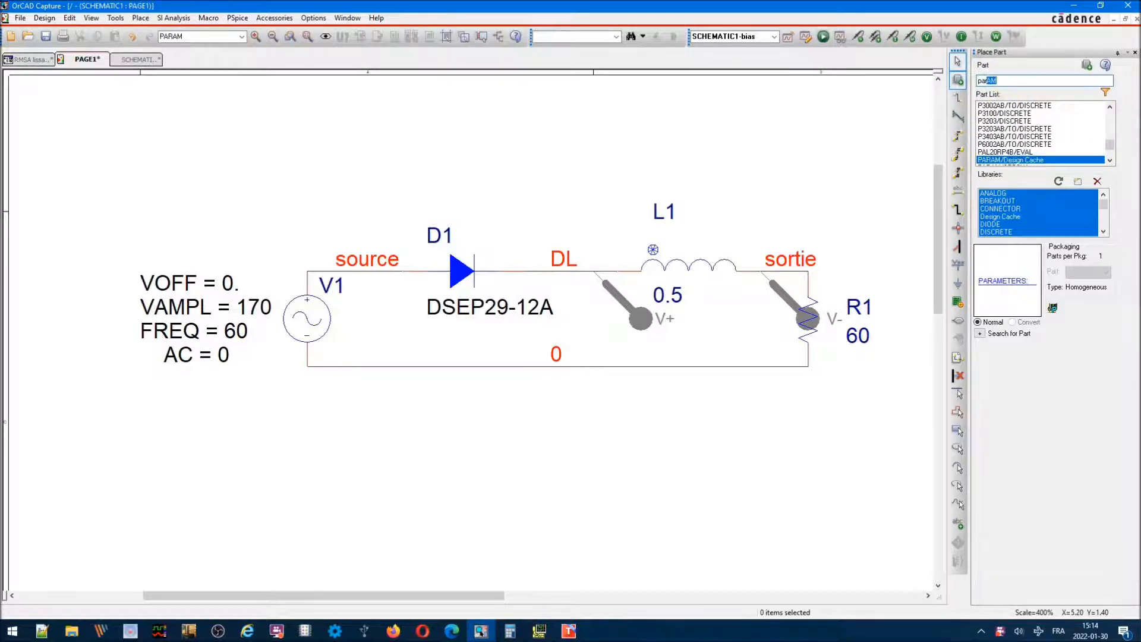
{"action": "type", "text": "am"}
{"action": "left_click", "coordinate": [1108, 160]}
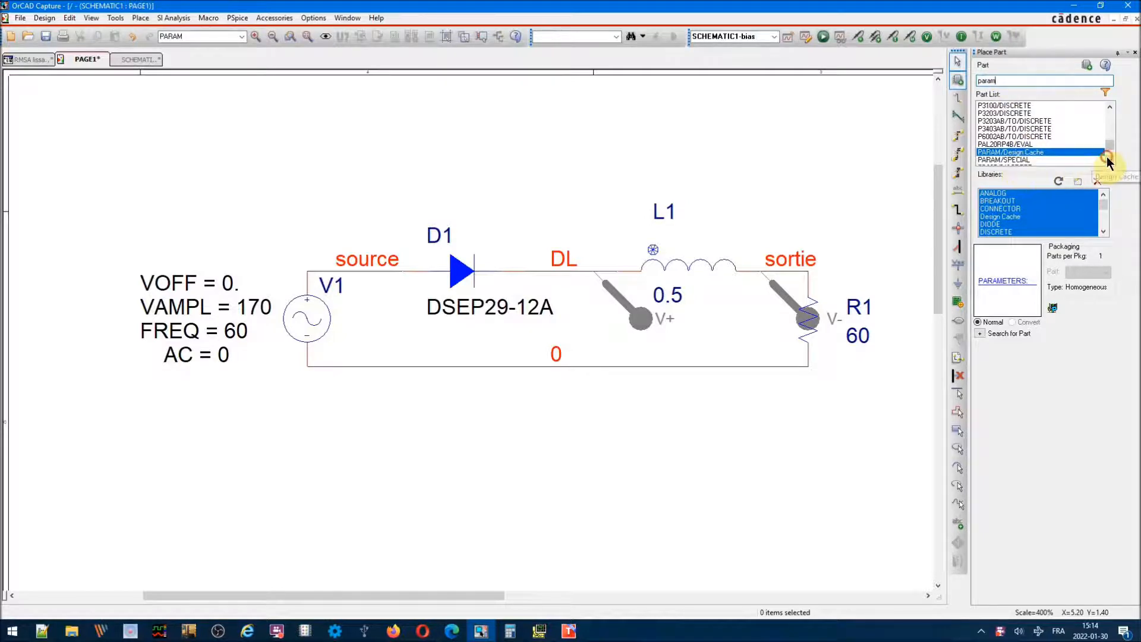
{"action": "double_click", "coordinate": [1012, 157]}
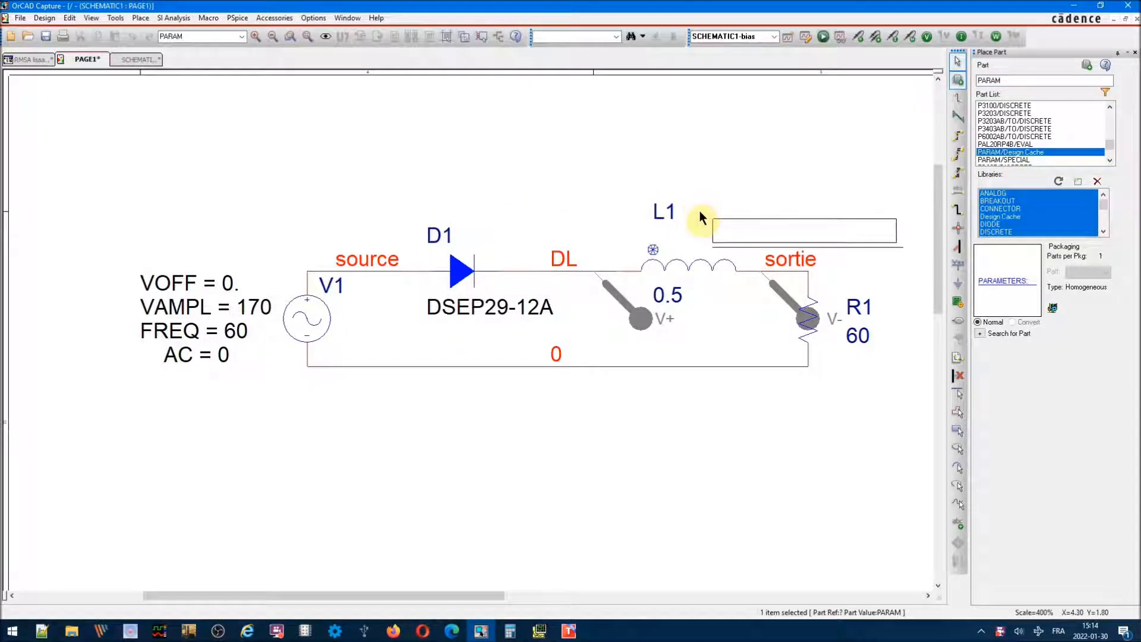
{"action": "key", "text": "Escape"}
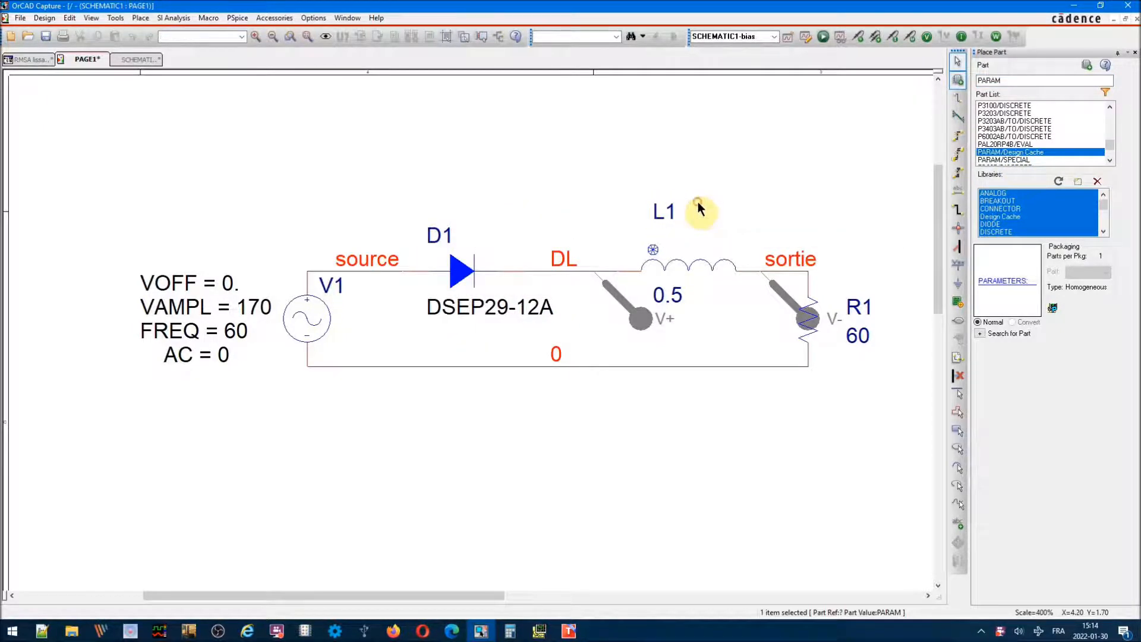
{"action": "left_click", "coordinate": [698, 205]}
{"action": "key", "text": "Escape"}
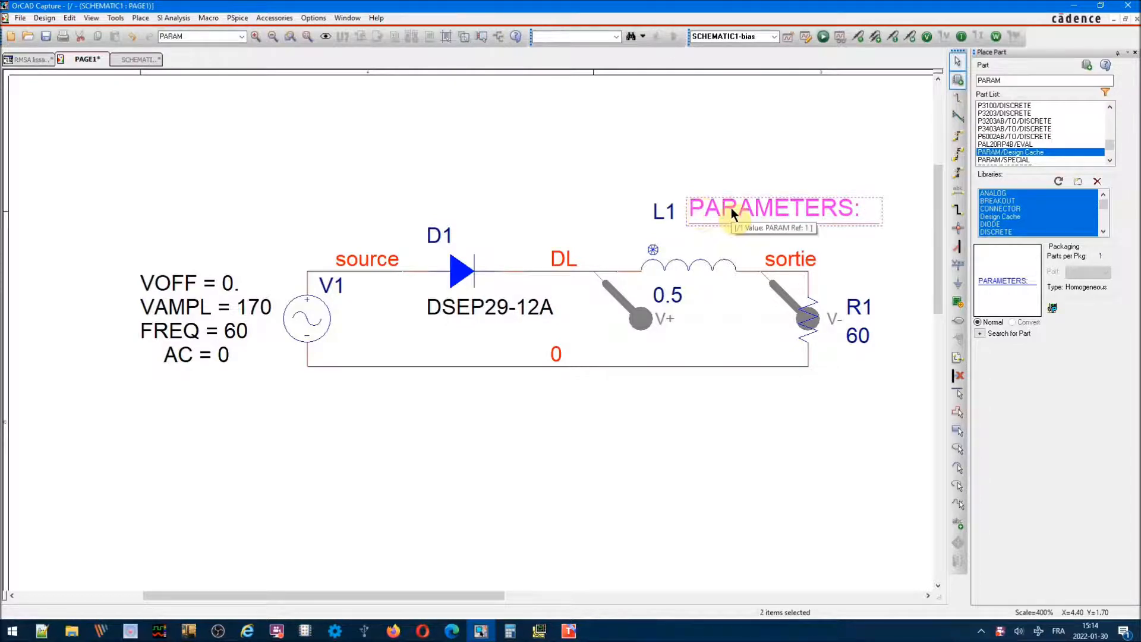
Step: Add a new property named L with value 0 to the PARAM part
{"action": "right_click", "coordinate": [733, 214]}
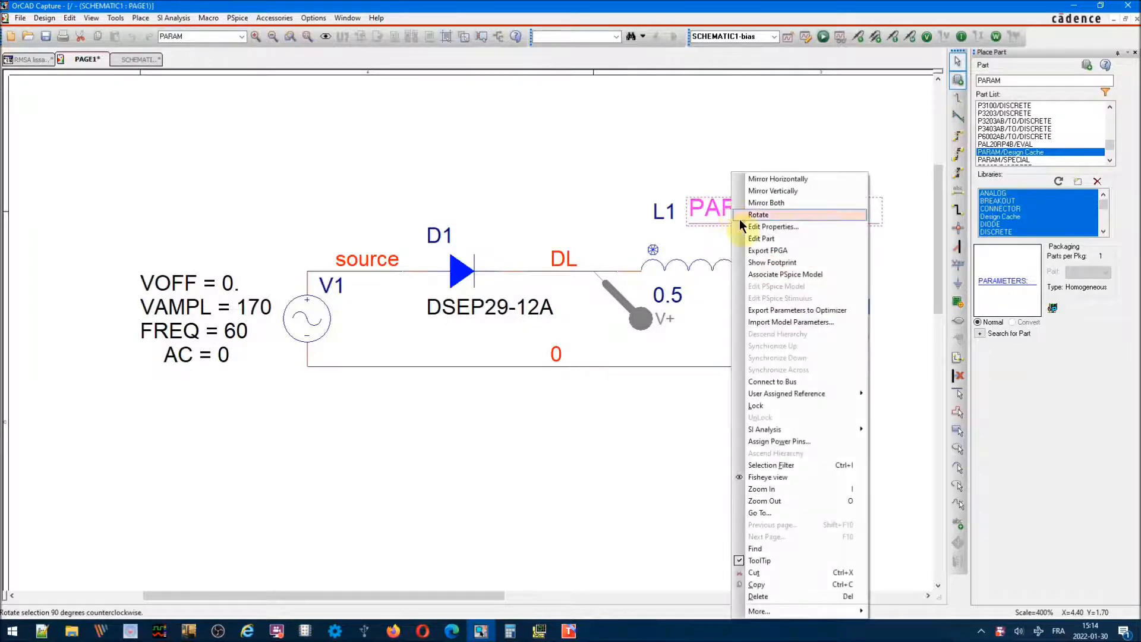
{"action": "left_click", "coordinate": [753, 226]}
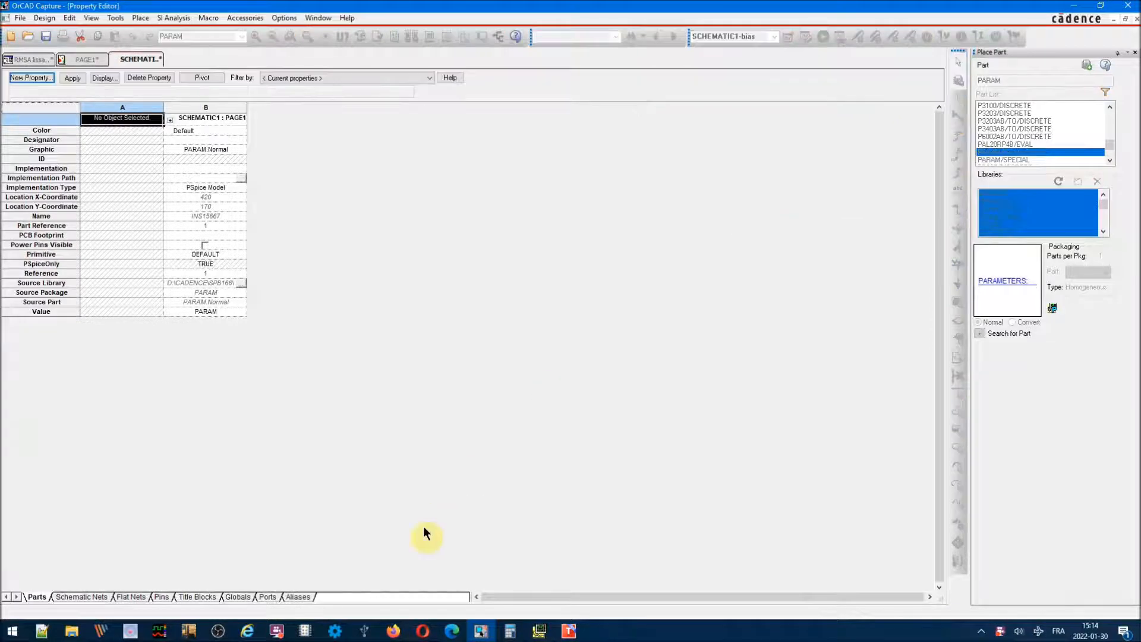
{"action": "left_click", "coordinate": [23, 79]}
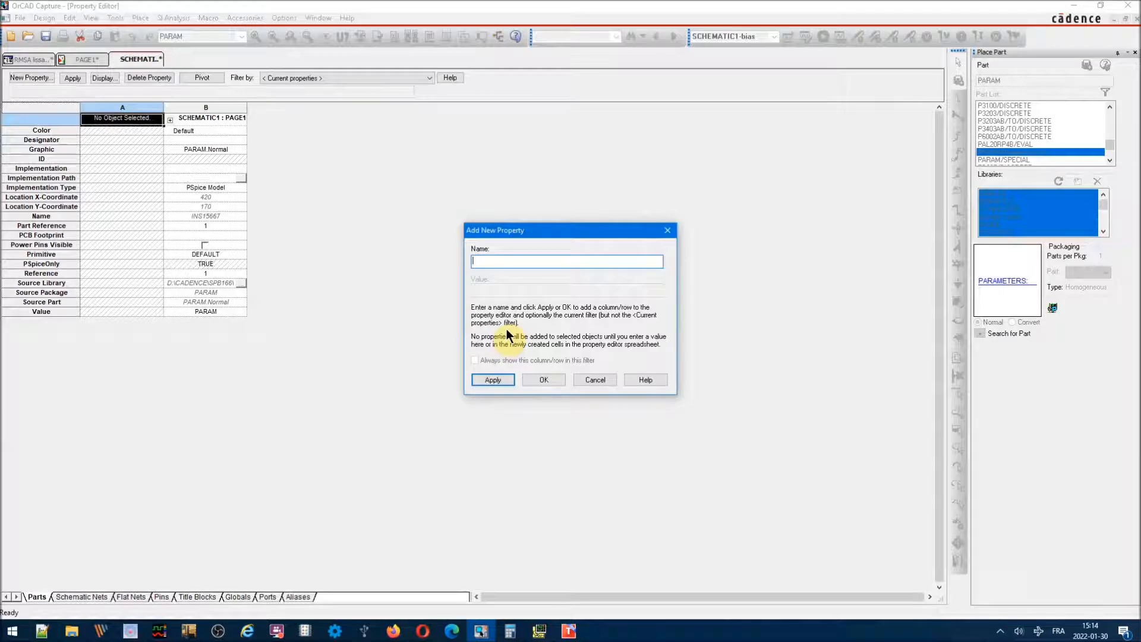
{"action": "type", "text": "L"}
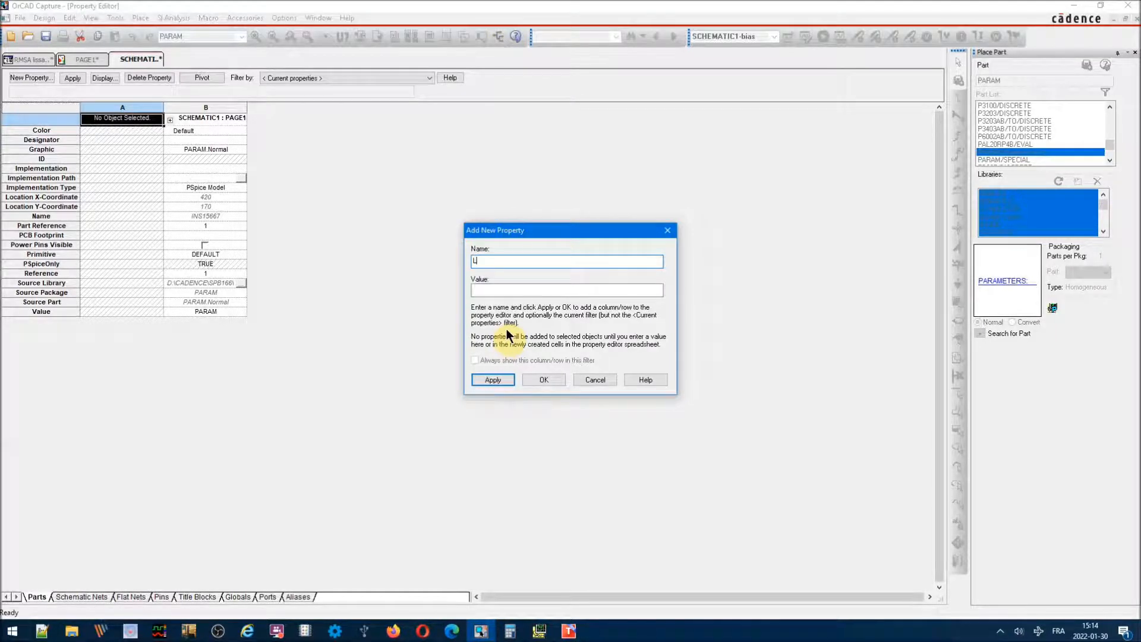
{"action": "left_click", "coordinate": [487, 291]}
{"action": "type", "text": "0"}
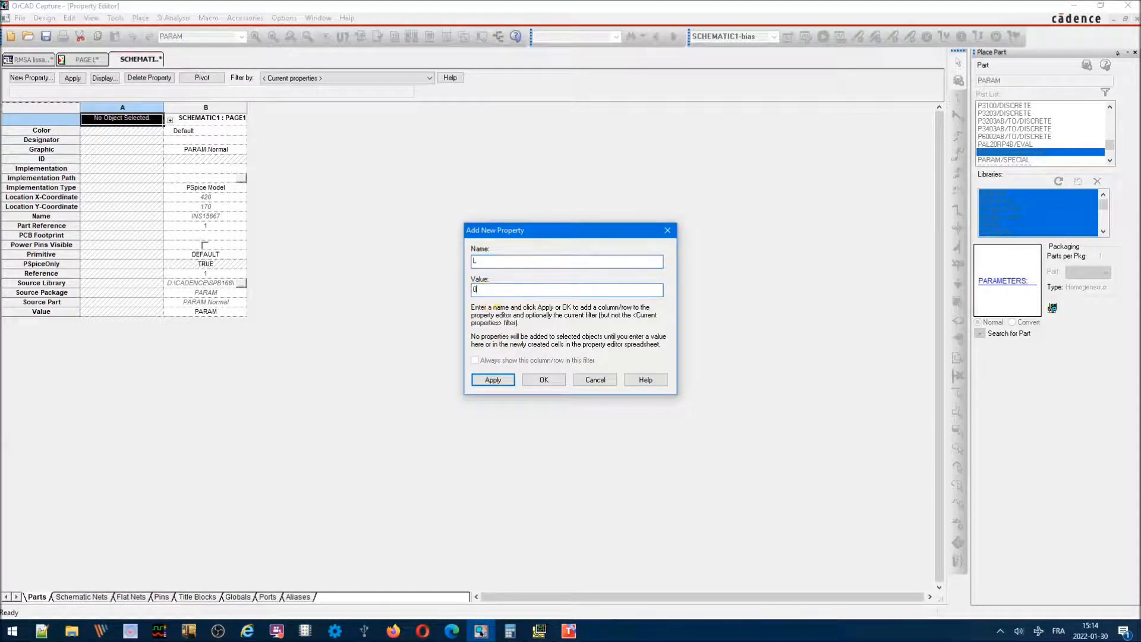
{"action": "left_click", "coordinate": [486, 379]}
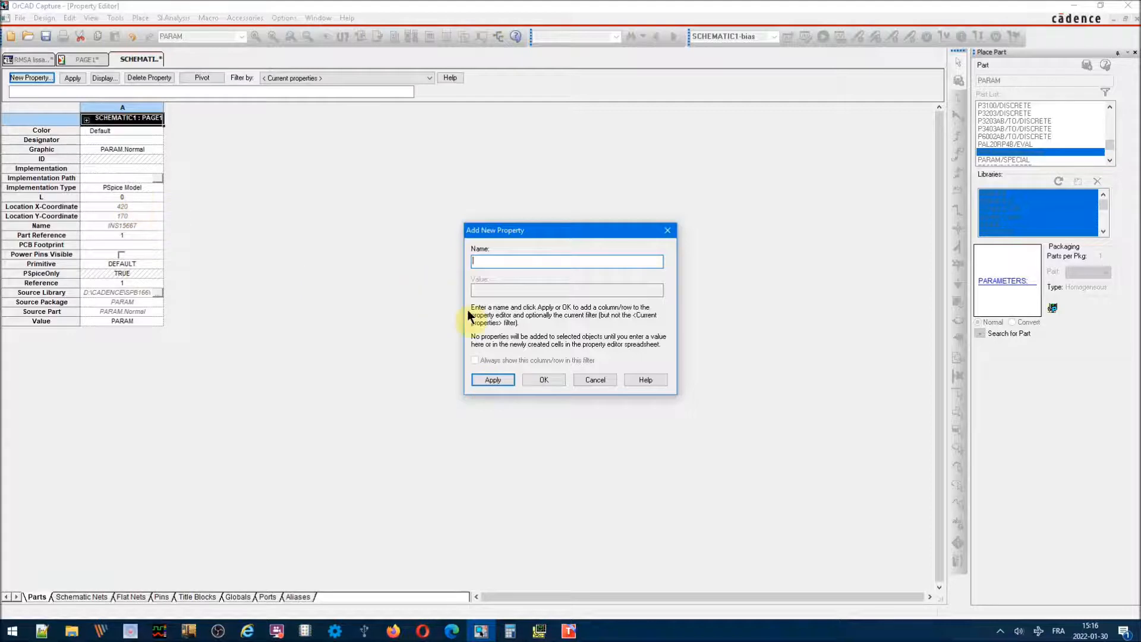
{"action": "left_click", "coordinate": [542, 380]}
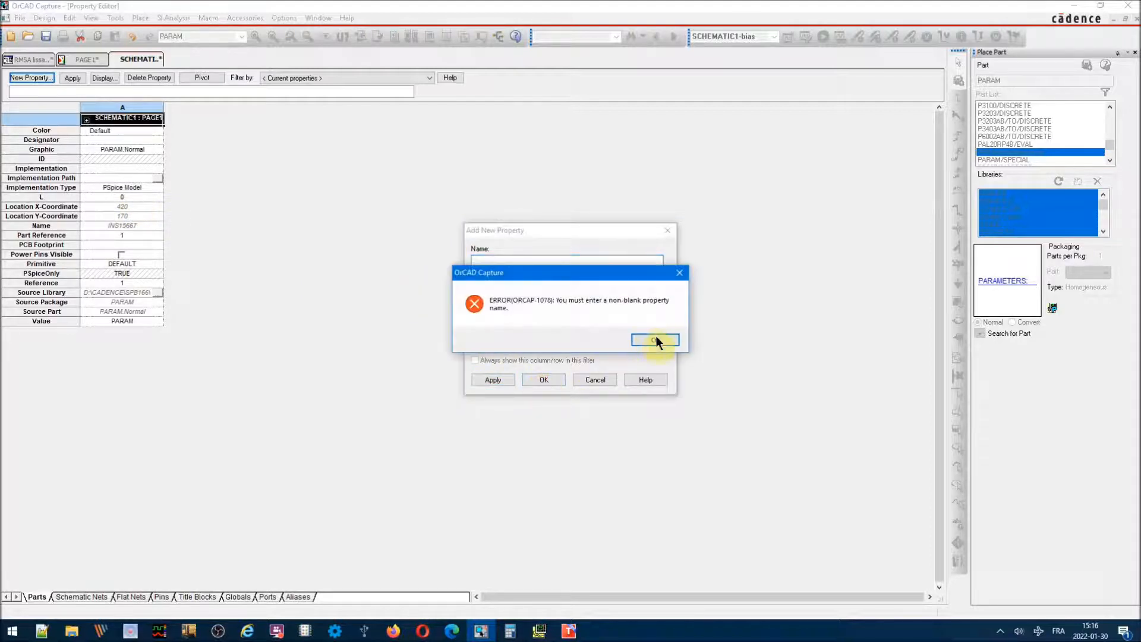
{"action": "left_click", "coordinate": [654, 340]}
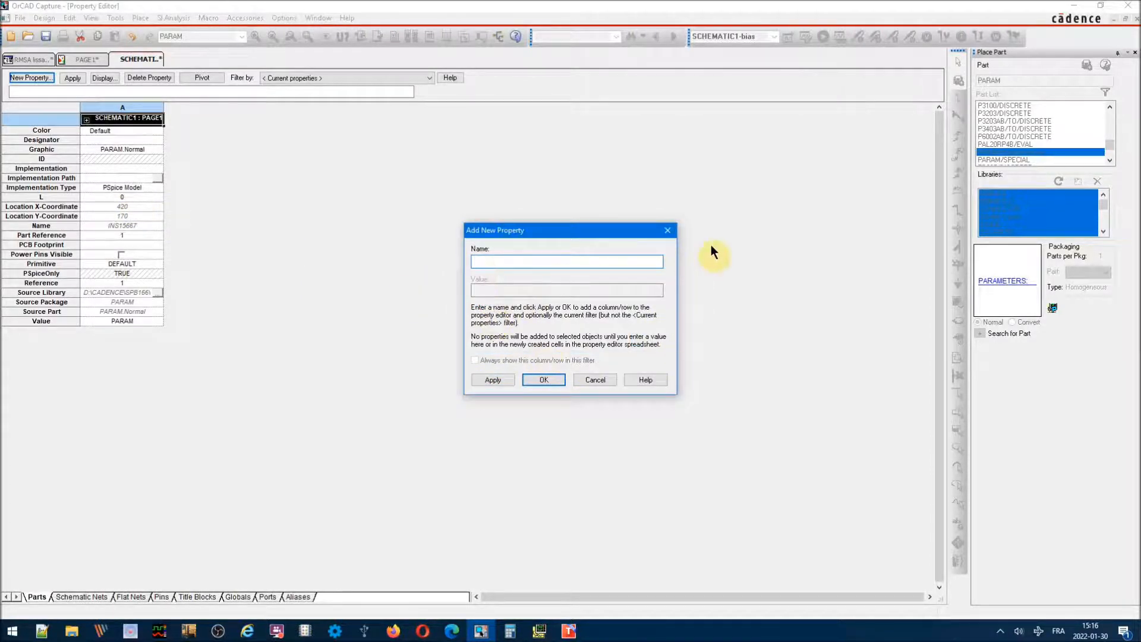
{"action": "left_click", "coordinate": [665, 232]}
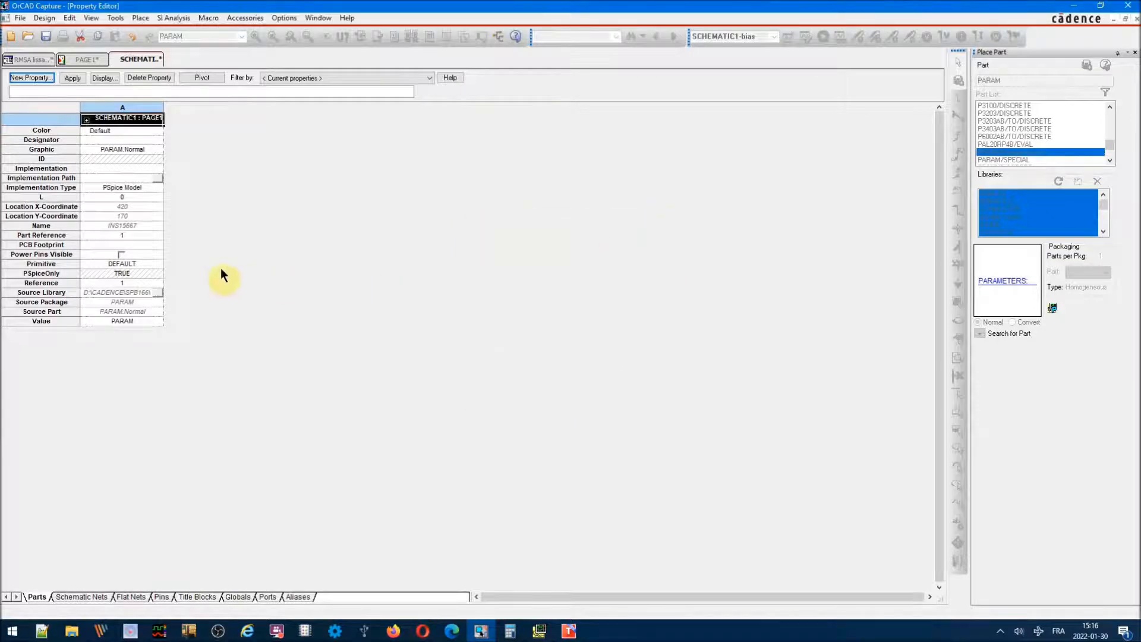
Step: Set the PARAM part's L property to display its name only, and return to the schematic page
{"action": "left_click", "coordinate": [116, 196]}
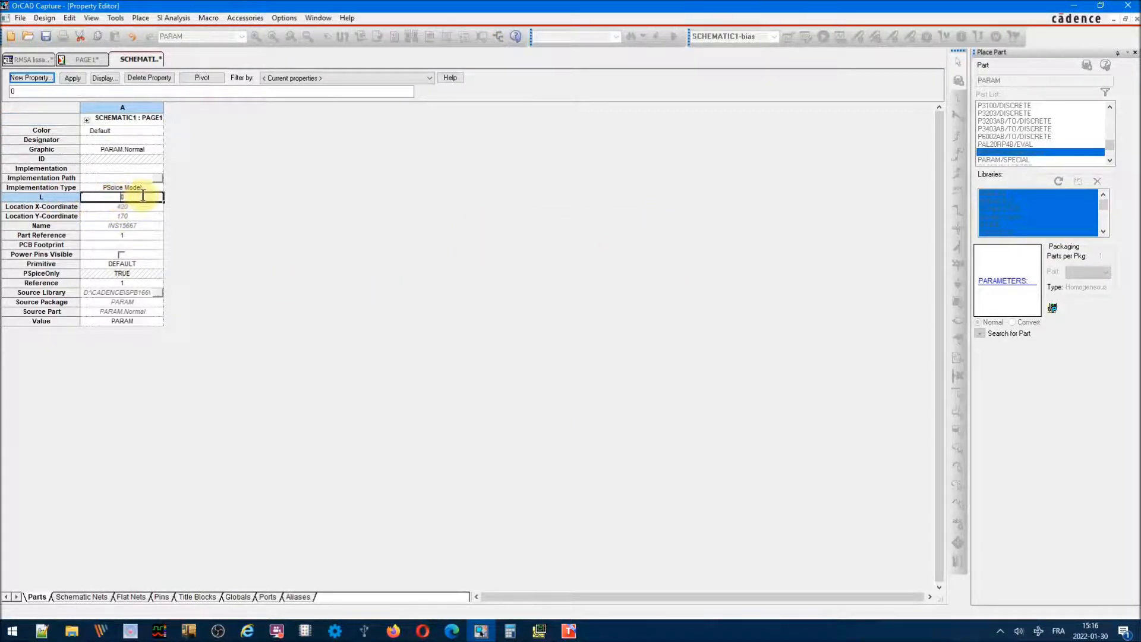
{"action": "left_click", "coordinate": [72, 200]}
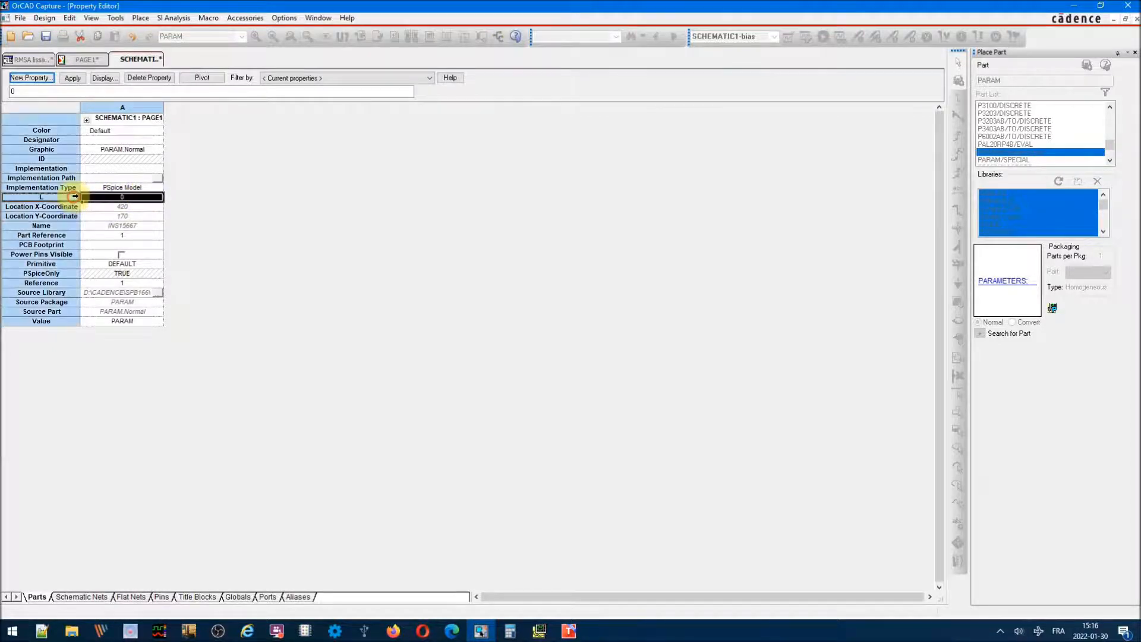
{"action": "right_click", "coordinate": [96, 195]}
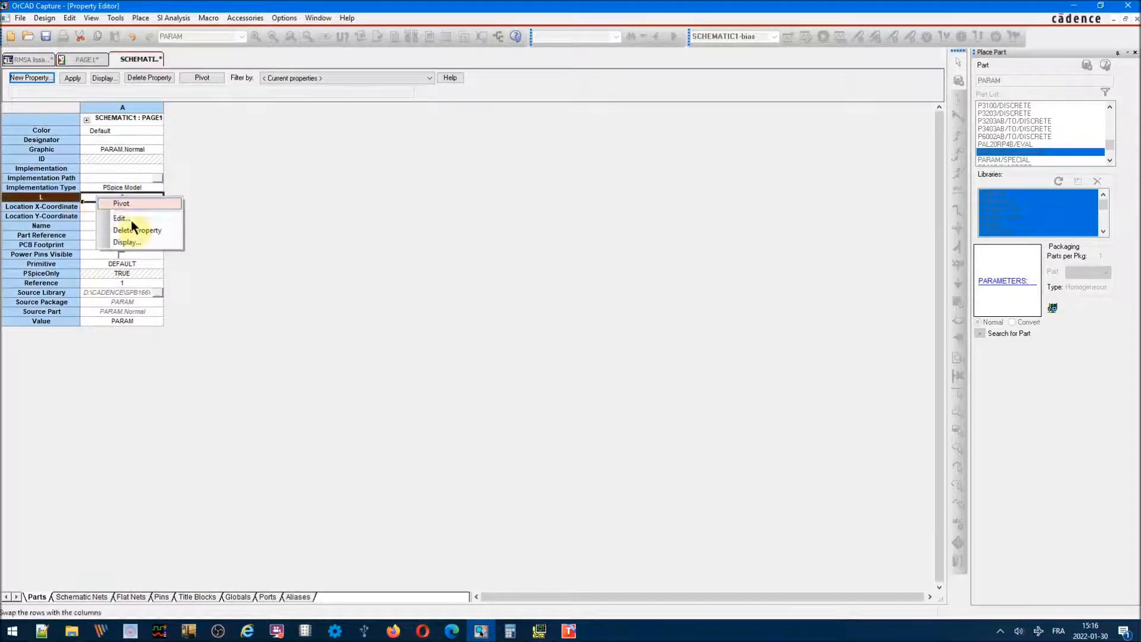
{"action": "left_click", "coordinate": [140, 240]}
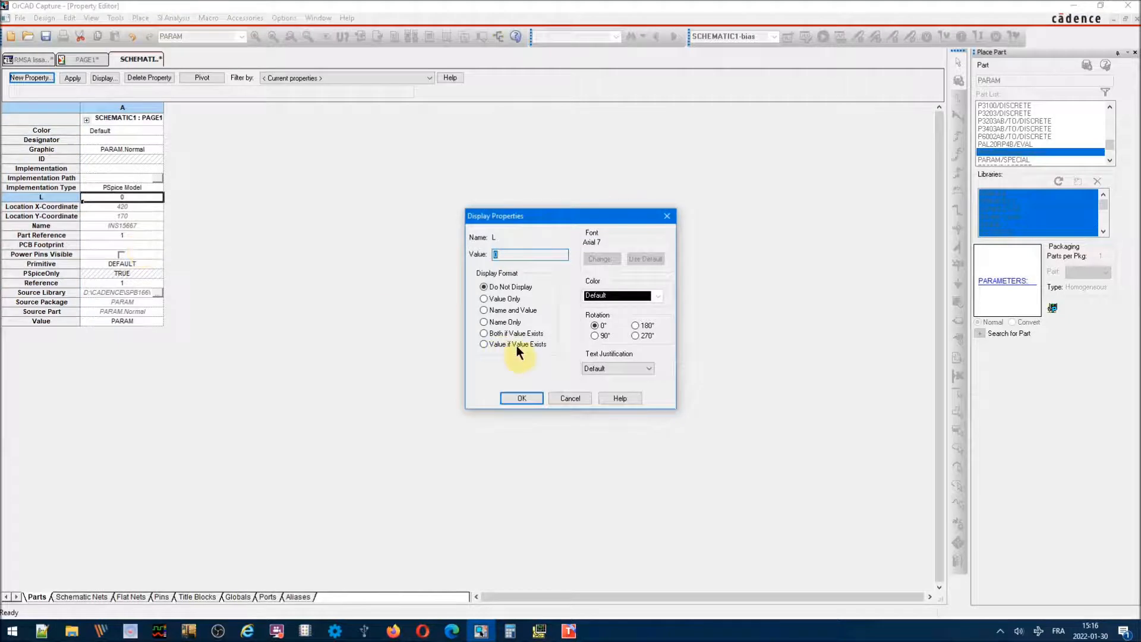
{"action": "left_click", "coordinate": [484, 322]}
{"action": "left_click", "coordinate": [522, 398]}
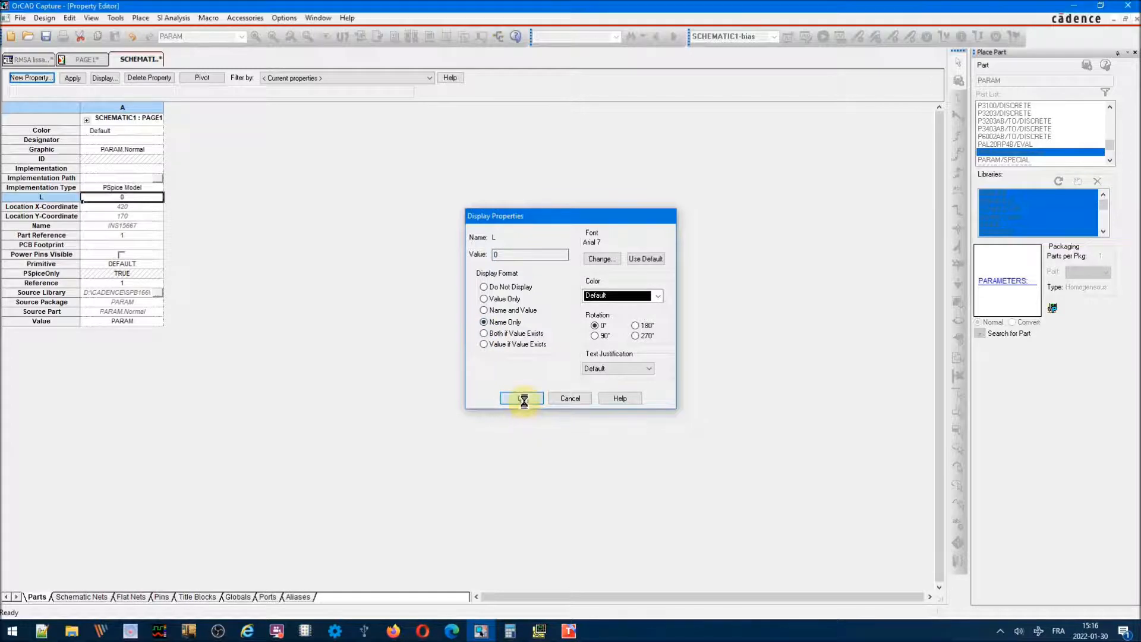
{"action": "left_click", "coordinate": [85, 61]}
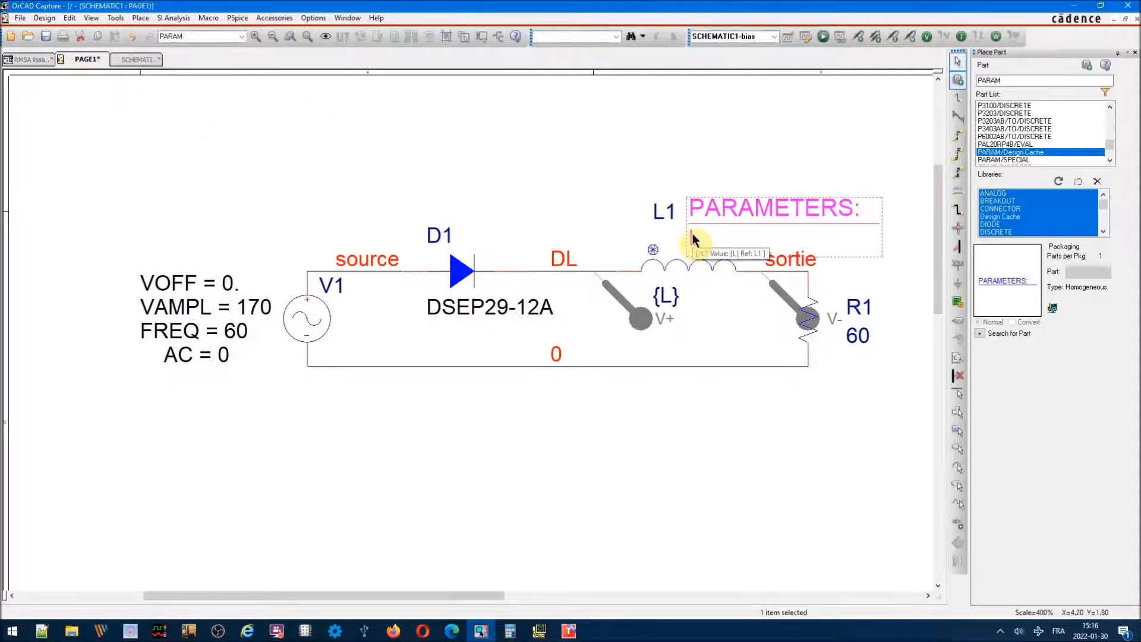
Step: Set the value of inductor L1 to {L}
{"action": "double_click", "coordinate": [667, 297]}
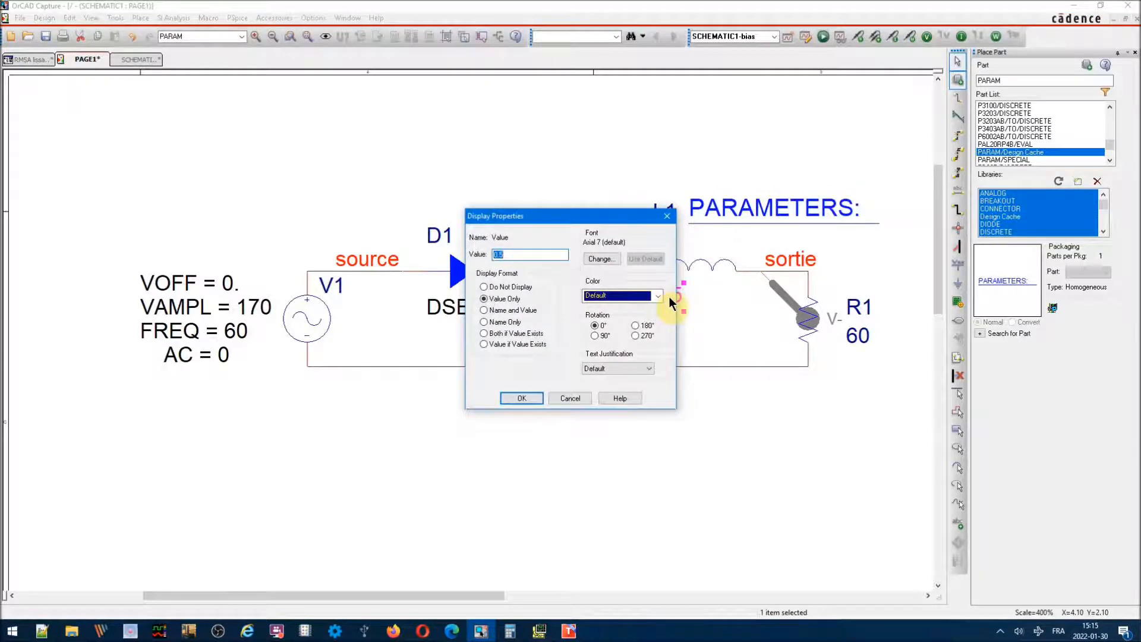
{"action": "type", "text": "{L"}
{"action": "left_click", "coordinate": [522, 398]}
{"action": "left_click", "coordinate": [725, 320]}
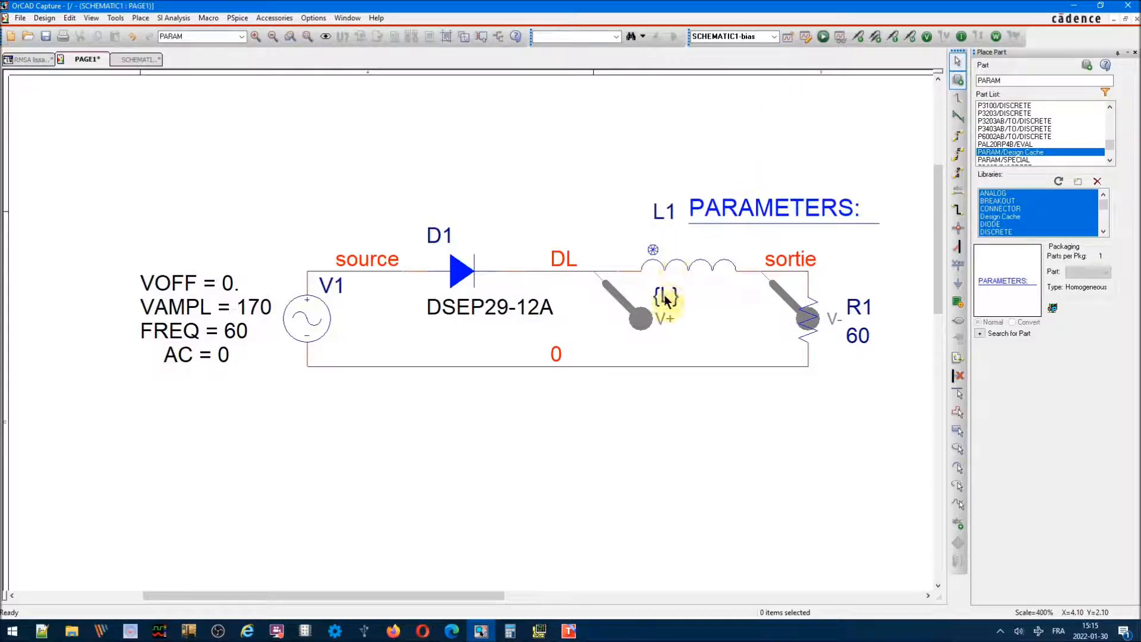
Step: Enable a parametric sweep of global parameter L in the simulation settings, with the value list 0 0.125 0.5
{"action": "left_click", "coordinate": [736, 209]}
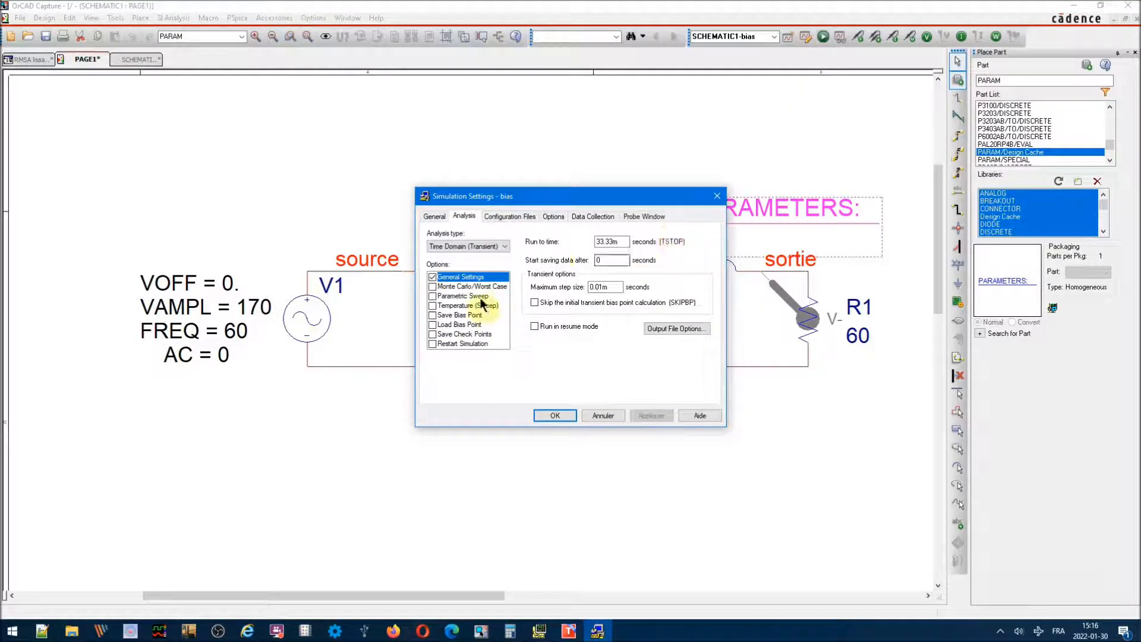
{"action": "left_click", "coordinate": [432, 296]}
{"action": "left_click", "coordinate": [432, 296]}
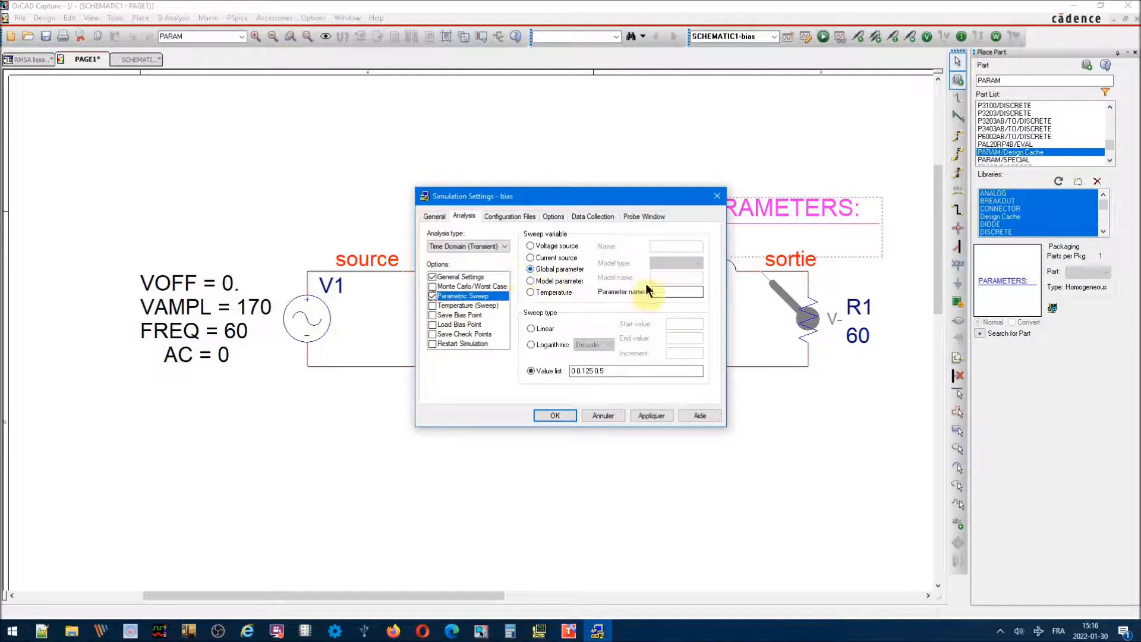
{"action": "left_click_drag", "start_coordinate": [657, 291], "coordinate": [651, 292]}
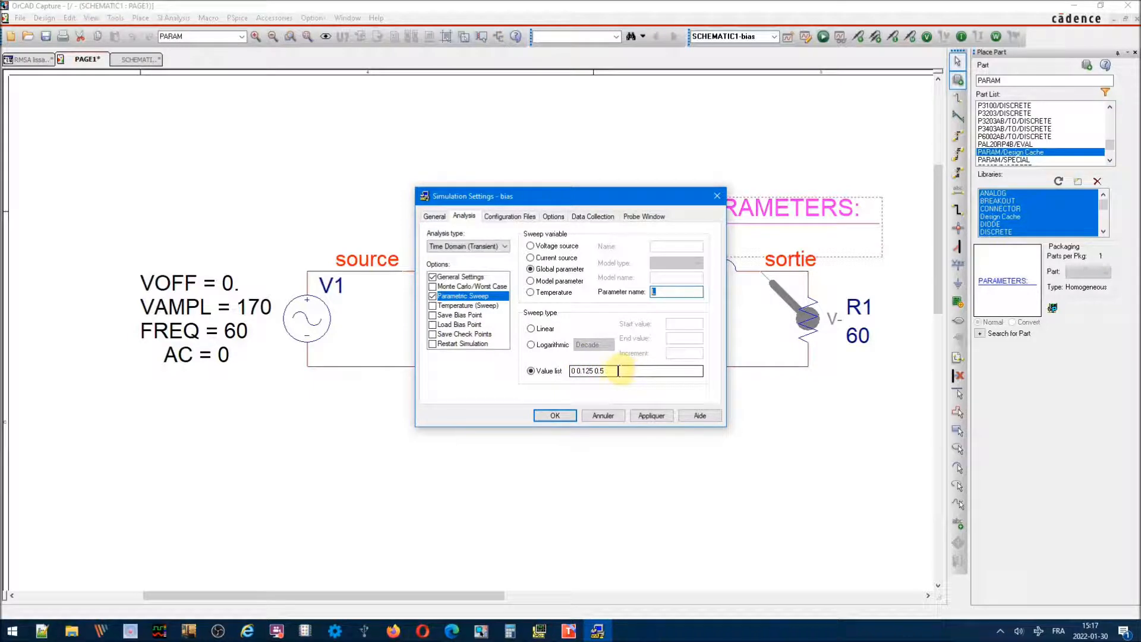
{"action": "left_click_drag", "start_coordinate": [618, 371], "coordinate": [584, 375]}
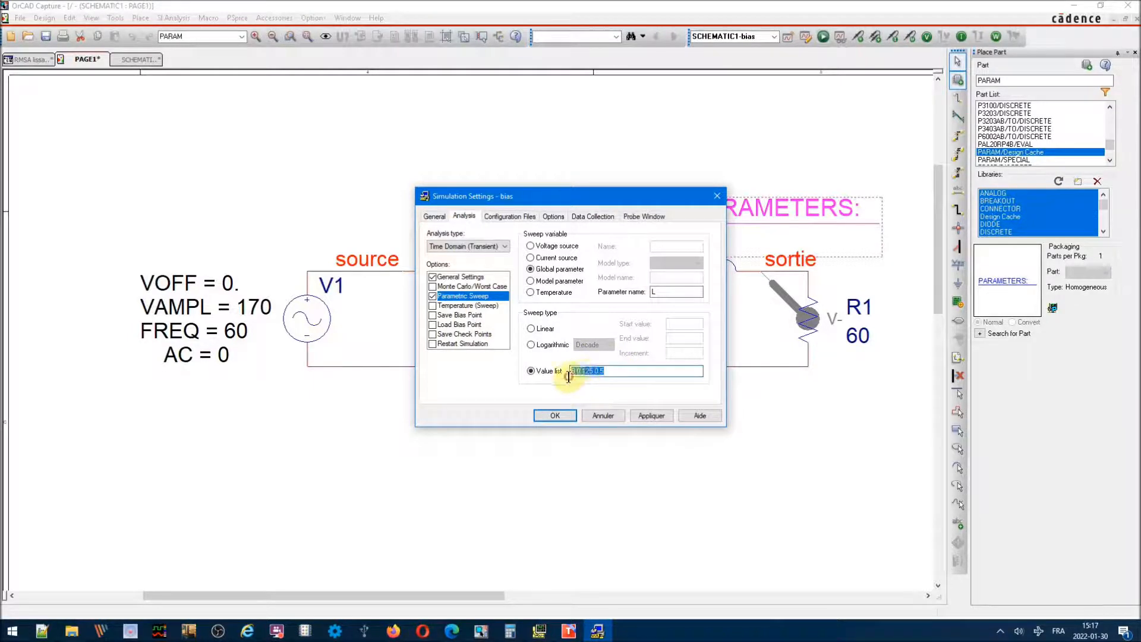
{"action": "left_click", "coordinate": [566, 417]}
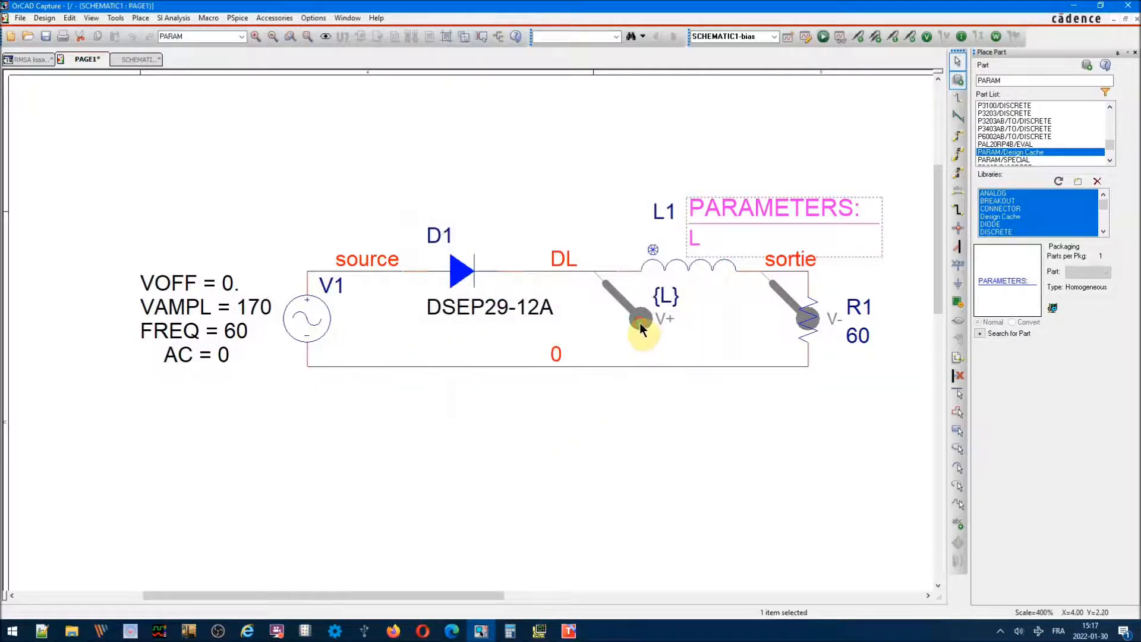
Step: Delete the differential voltage markers across L1 and place a voltage marker on the sortie node at the top of R1
{"action": "left_click", "coordinate": [640, 323]}
{"action": "key", "text": "Delete"}
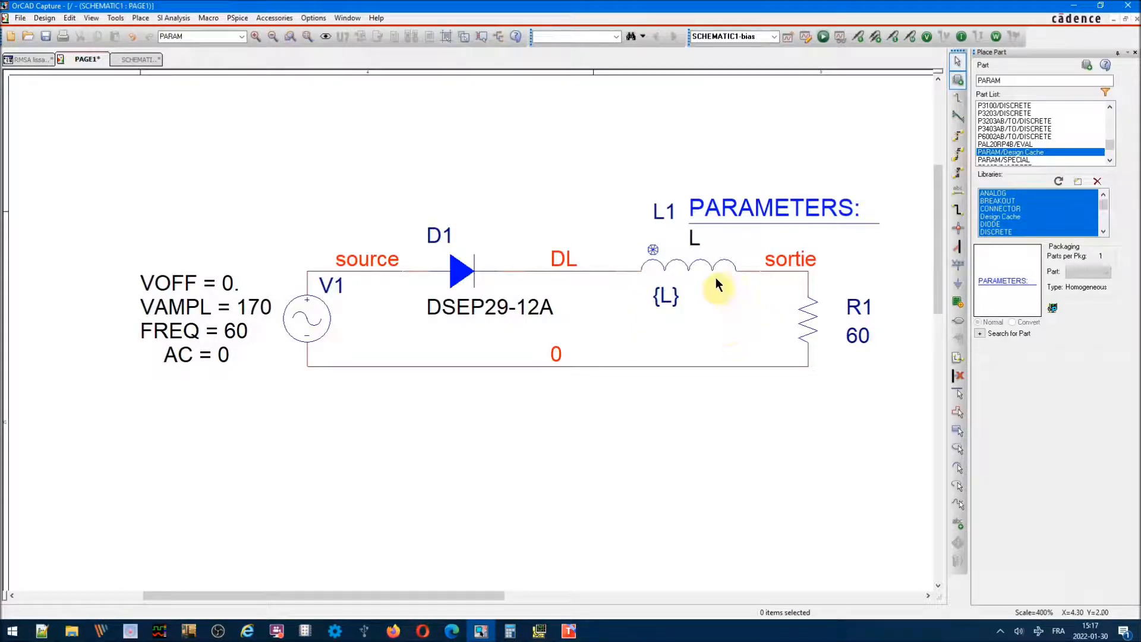
{"action": "left_click", "coordinate": [857, 37]}
{"action": "left_click", "coordinate": [810, 287]}
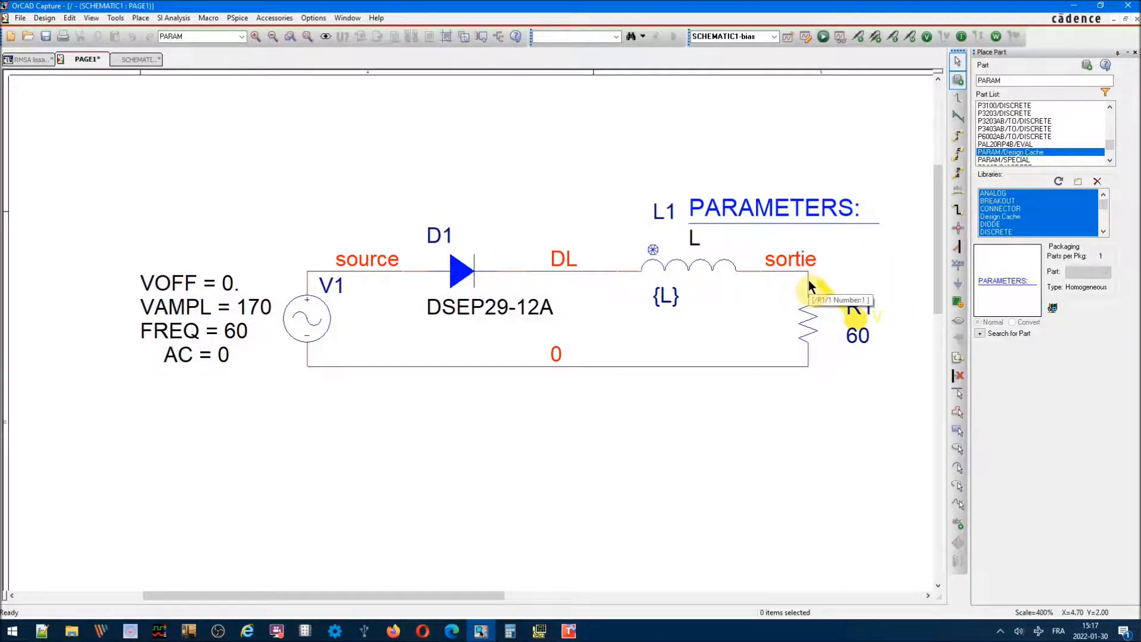
Step: Run the parametric simulation and load all three L sections in the PSpice A/D waveform window
{"action": "left_click", "coordinate": [823, 37]}
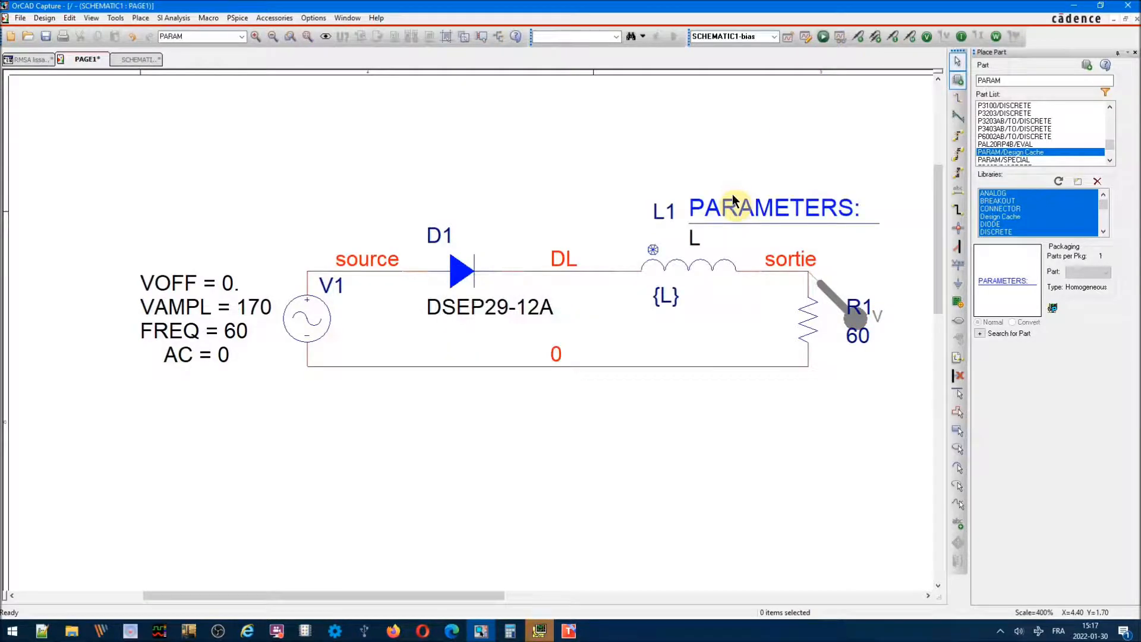
{"action": "left_click", "coordinate": [540, 630]}
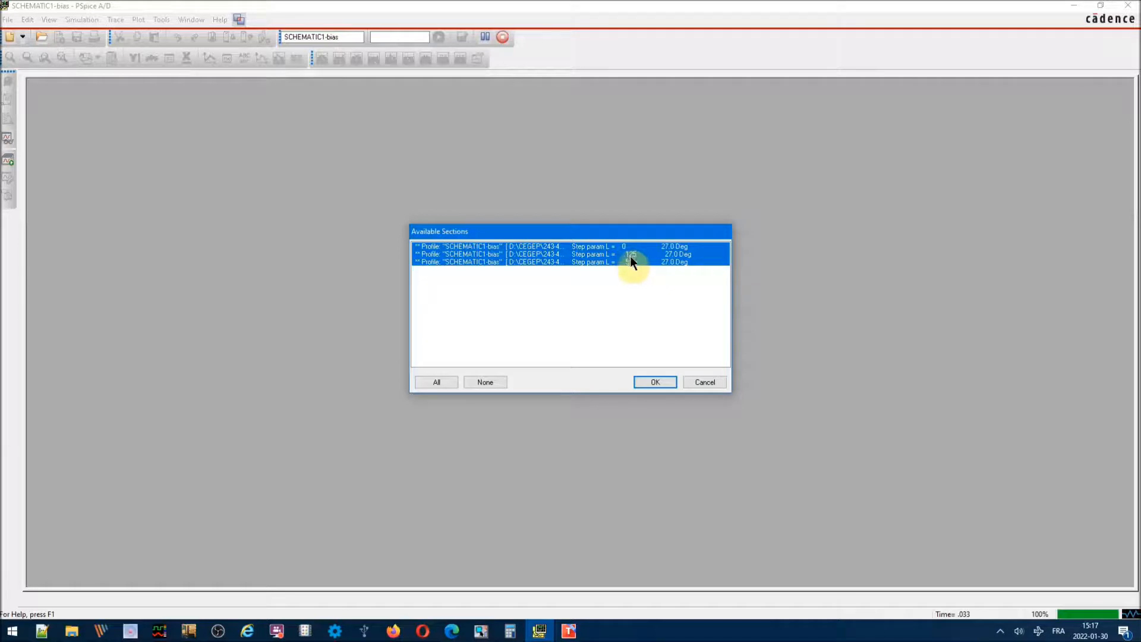
{"action": "left_click", "coordinate": [660, 385]}
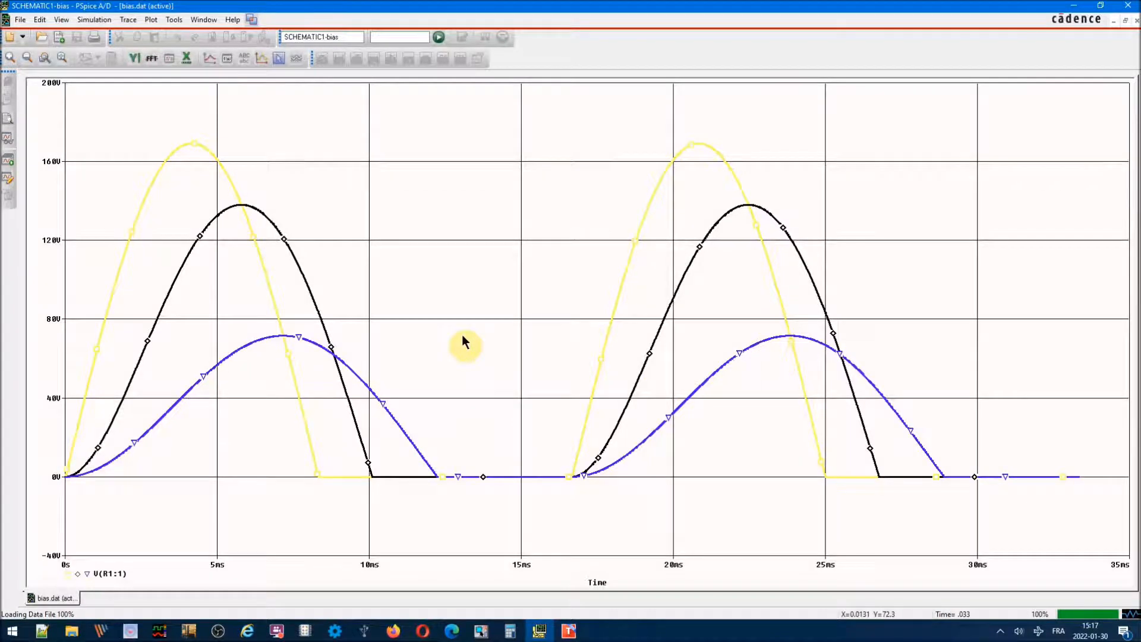
Step: Change the colour of the yellow V(R1:1) trace to red in its trace properties
{"action": "left_click", "coordinate": [150, 190]}
{"action": "right_click", "coordinate": [151, 191]}
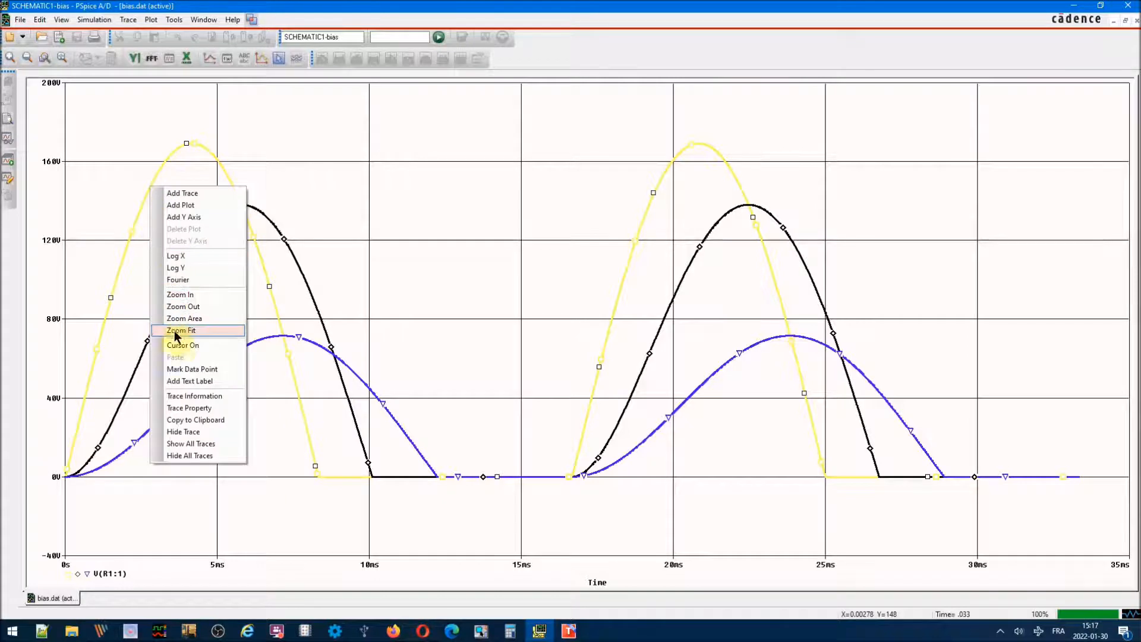
{"action": "left_click", "coordinate": [197, 409]}
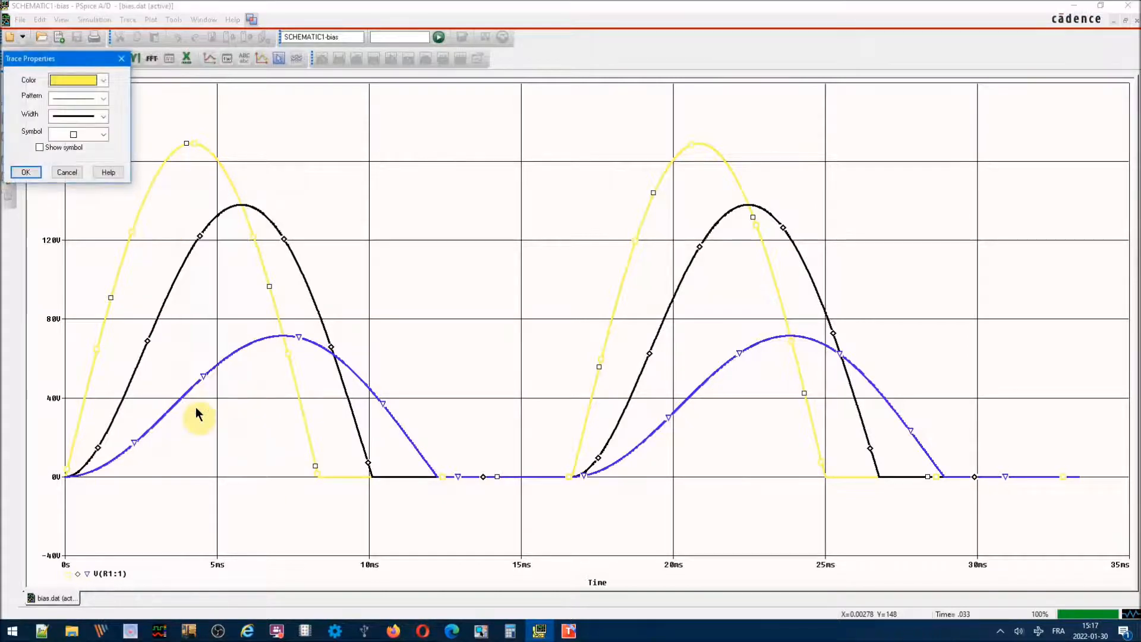
{"action": "left_click", "coordinate": [104, 80]}
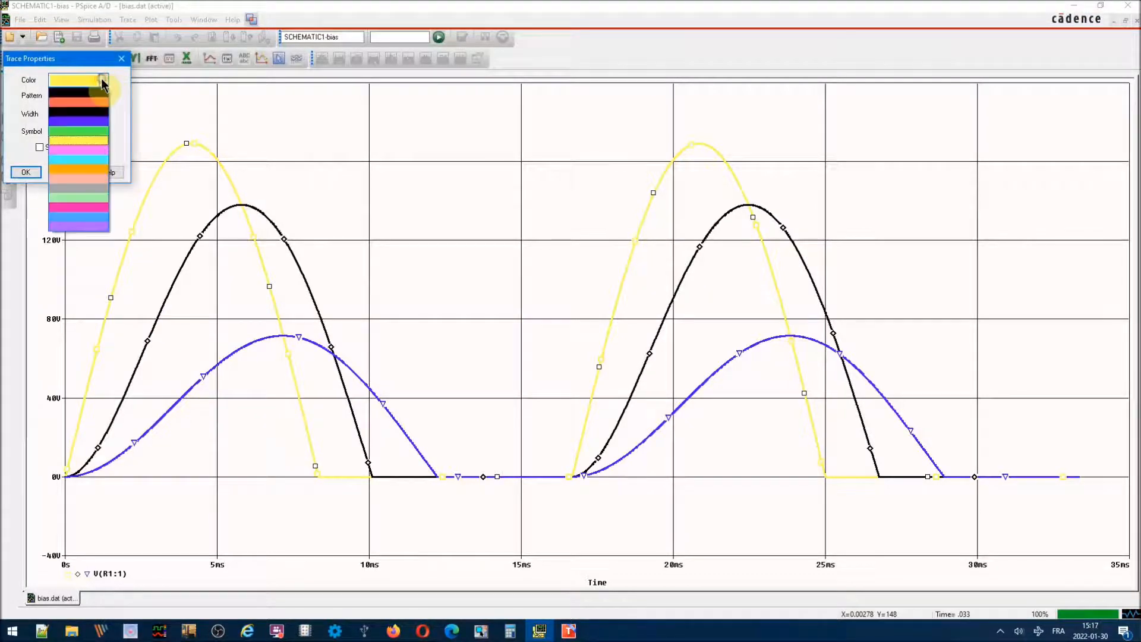
{"action": "left_click", "coordinate": [71, 141]}
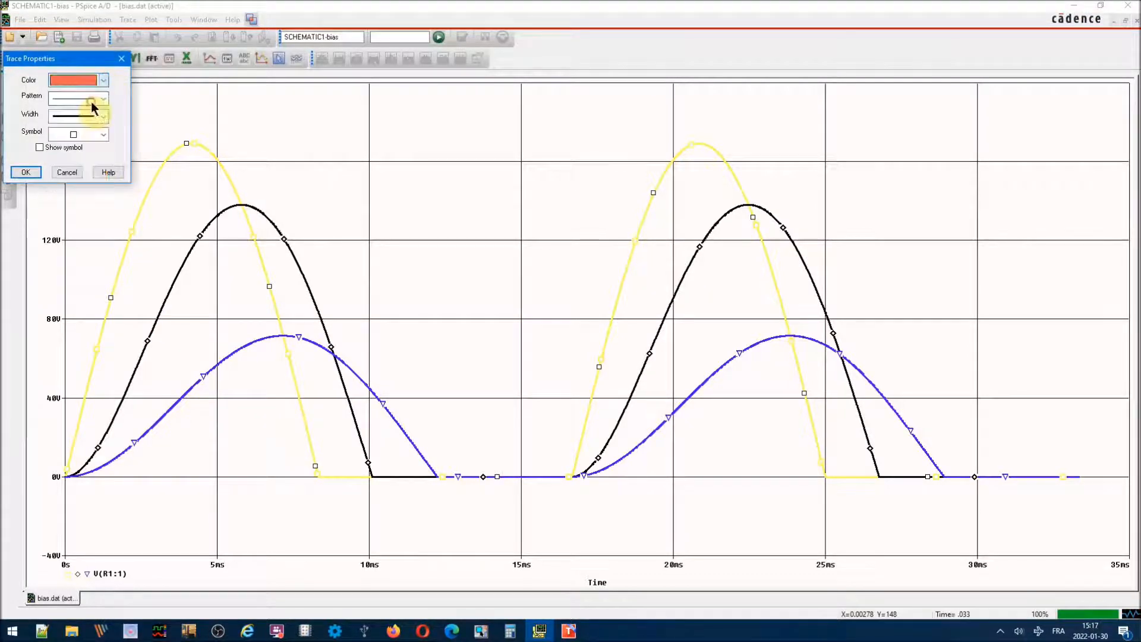
{"action": "left_click", "coordinate": [29, 171]}
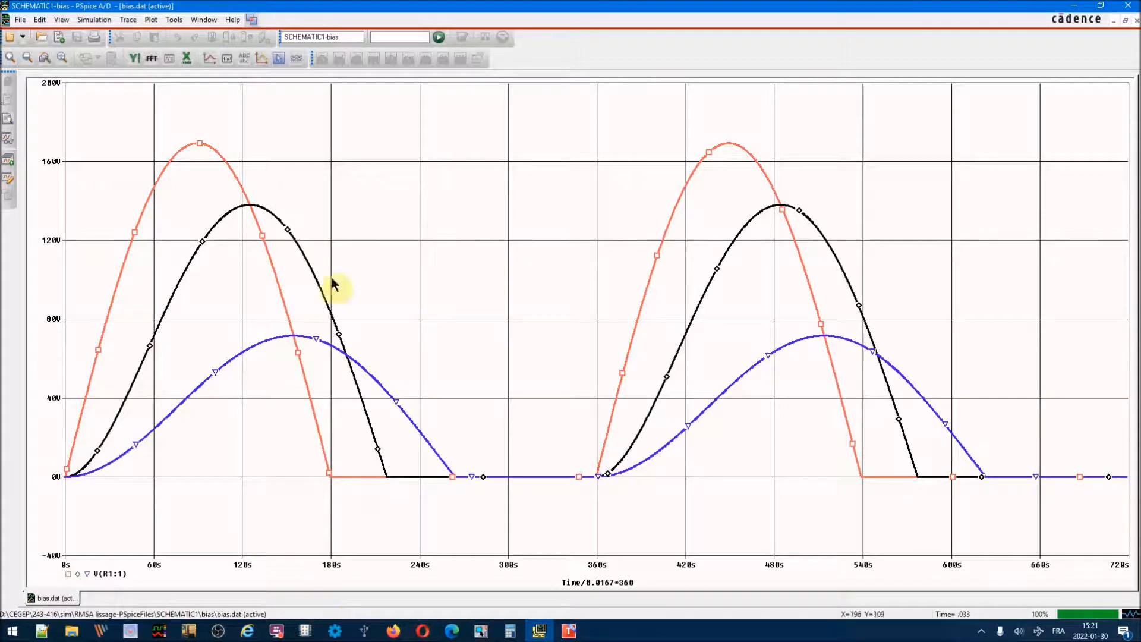
Step: Display the cursors and label the point where the red trace first returns to zero, at about 180 on the X axis
{"action": "left_click", "coordinate": [278, 58]}
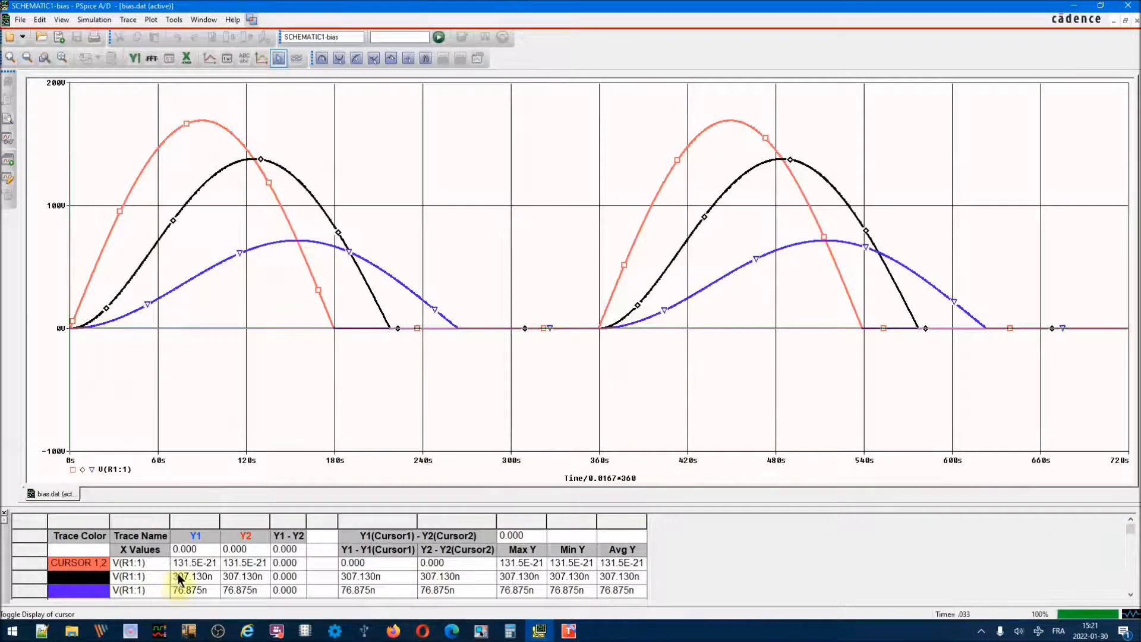
{"action": "left_click_drag", "start_coordinate": [284, 283], "coordinate": [335, 280]}
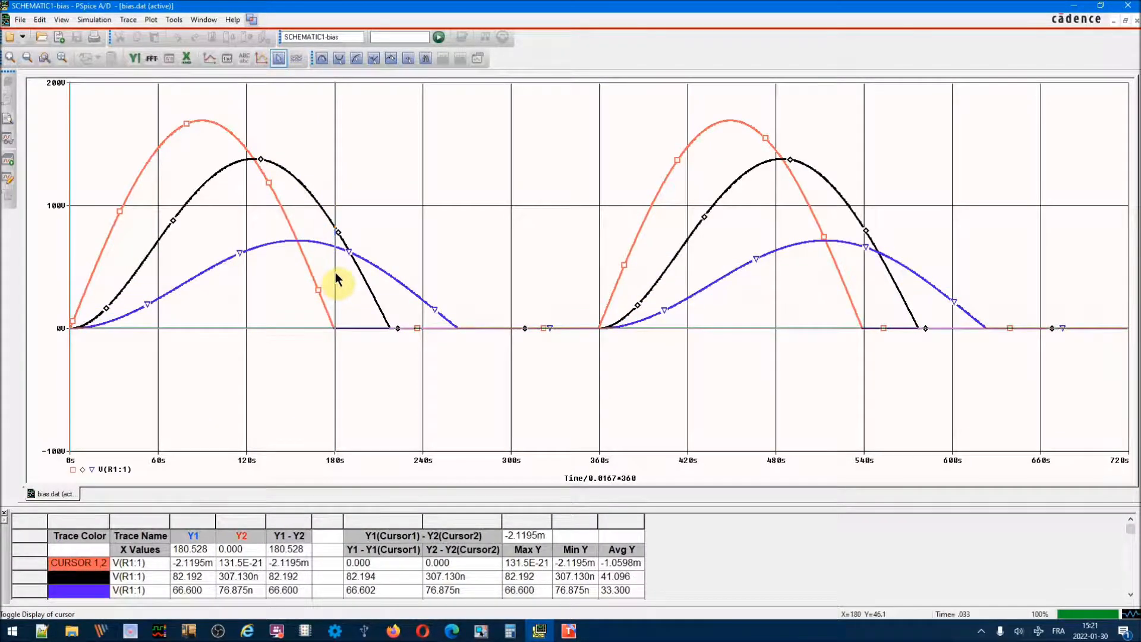
{"action": "left_click", "coordinate": [477, 59]}
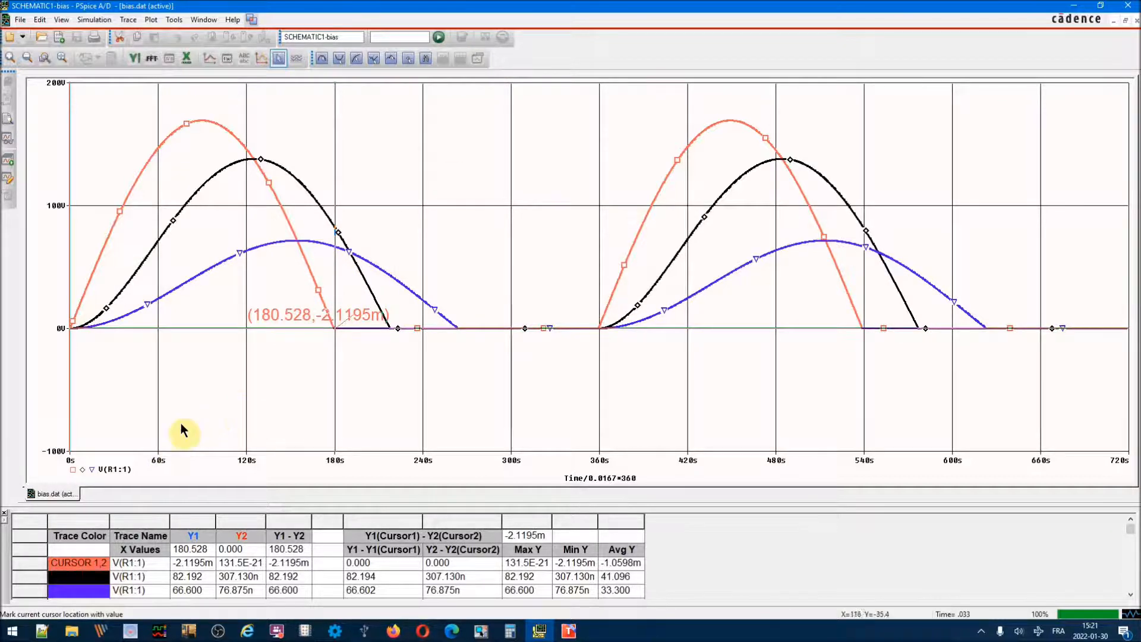
Step: Label the first return to zero of the black trace at about 218 and of the blue trace at about 264
{"action": "right_click", "coordinate": [84, 470]}
{"action": "left_click_drag", "start_coordinate": [213, 277], "coordinate": [391, 330]}
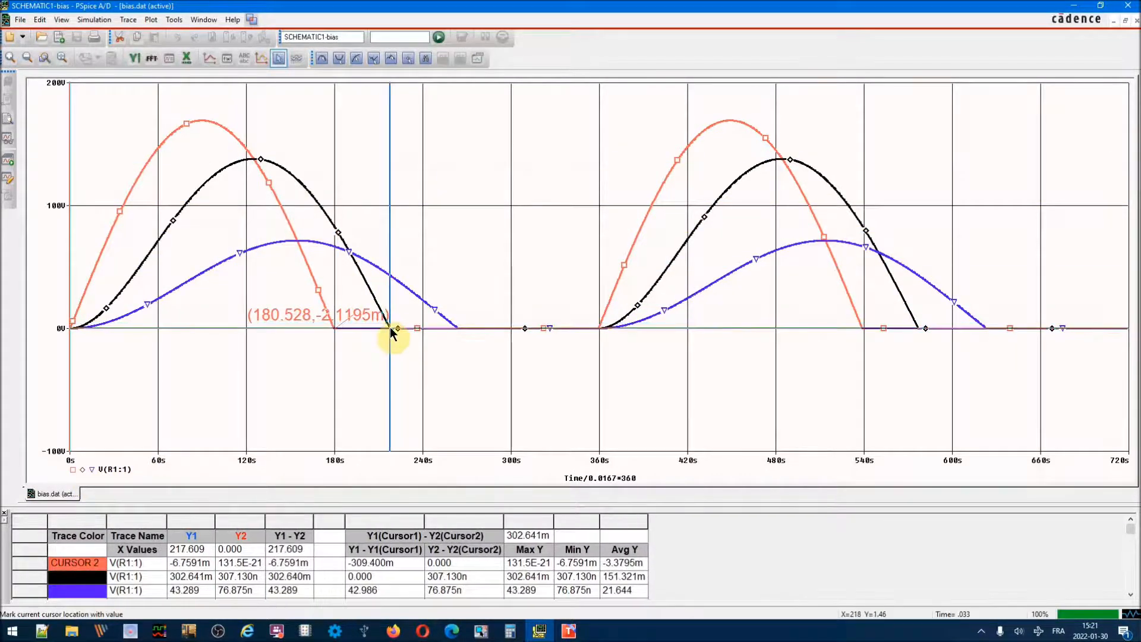
{"action": "left_click", "coordinate": [477, 57]}
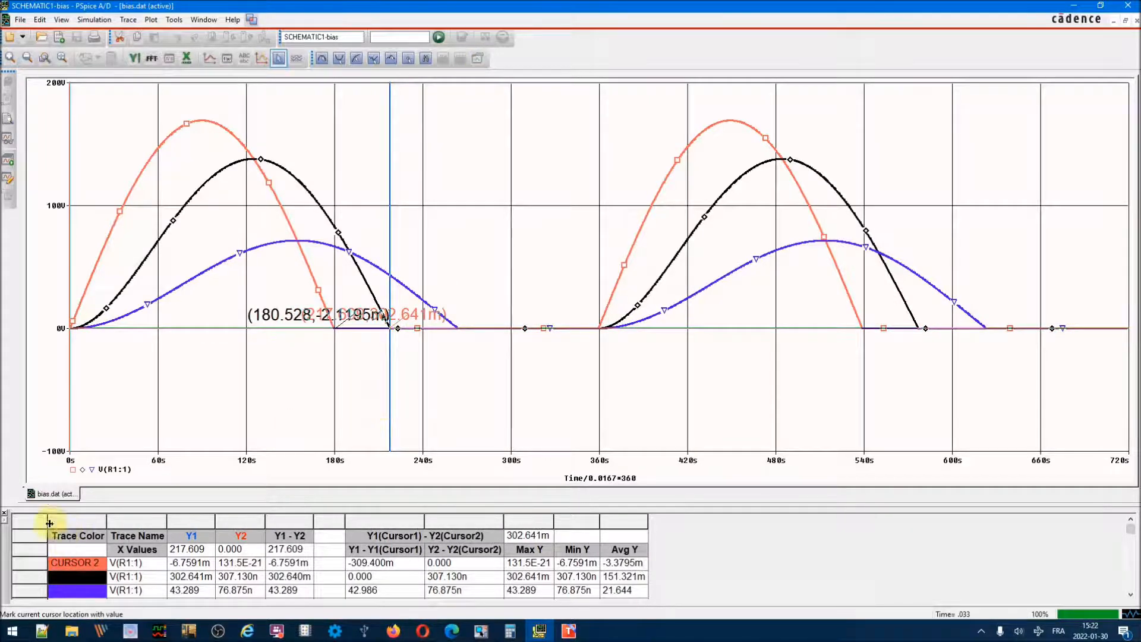
{"action": "left_click", "coordinate": [89, 467]}
{"action": "left_click_drag", "start_coordinate": [115, 336], "coordinate": [457, 362]}
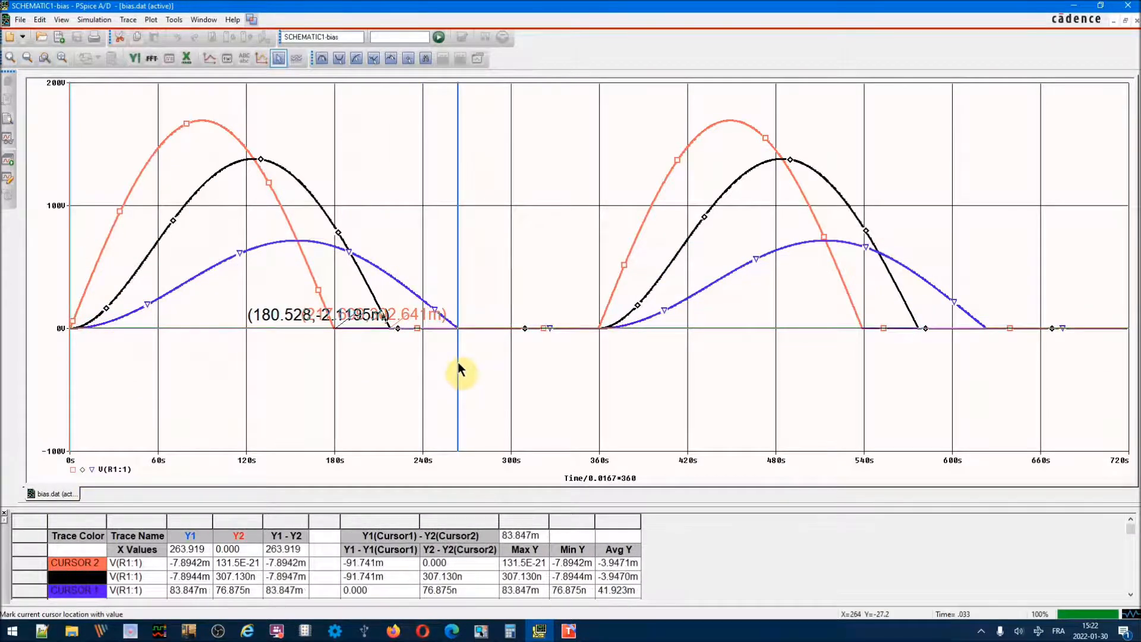
{"action": "left_click", "coordinate": [477, 57]}
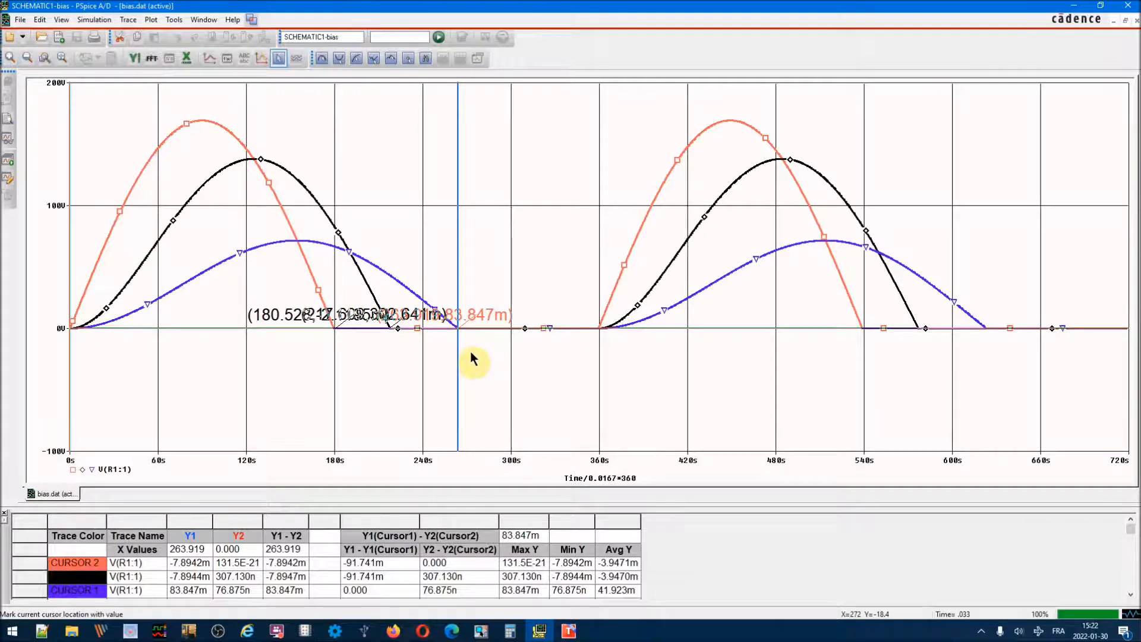
Step: Hide the cursors and move the three coordinate labels apart so that they do not overlap
{"action": "left_click", "coordinate": [277, 59]}
{"action": "left_click", "coordinate": [277, 58]}
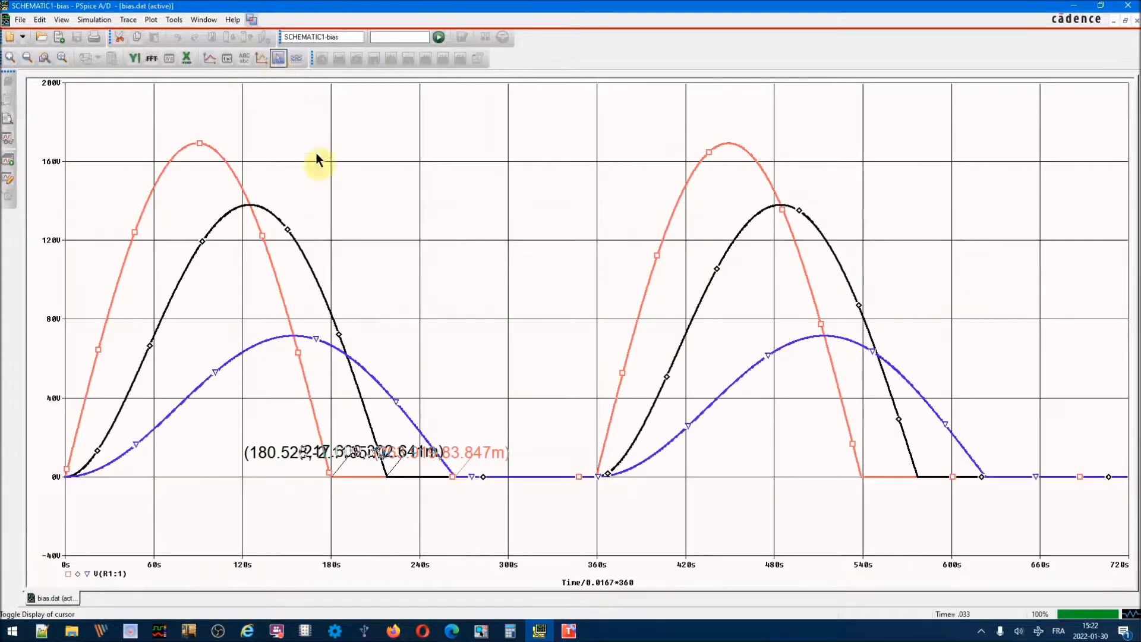
{"action": "left_click_drag", "start_coordinate": [469, 452], "coordinate": [522, 425]}
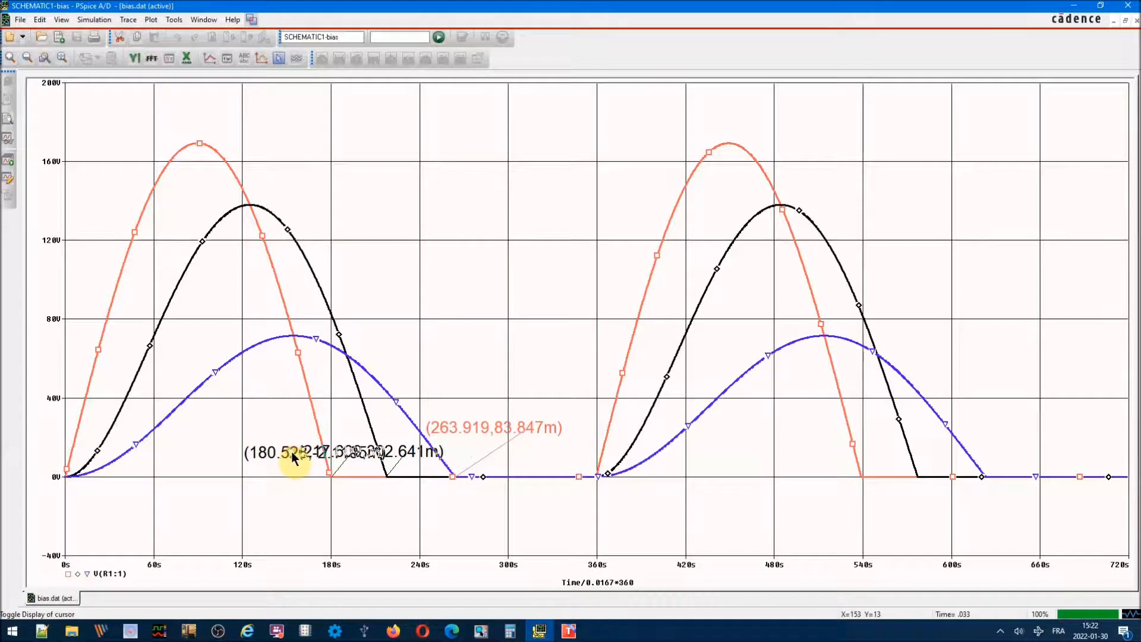
{"action": "left_click", "coordinate": [292, 455]}
{"action": "left_click_drag", "start_coordinate": [292, 455], "coordinate": [277, 425]}
{"action": "left_click", "coordinate": [257, 458]}
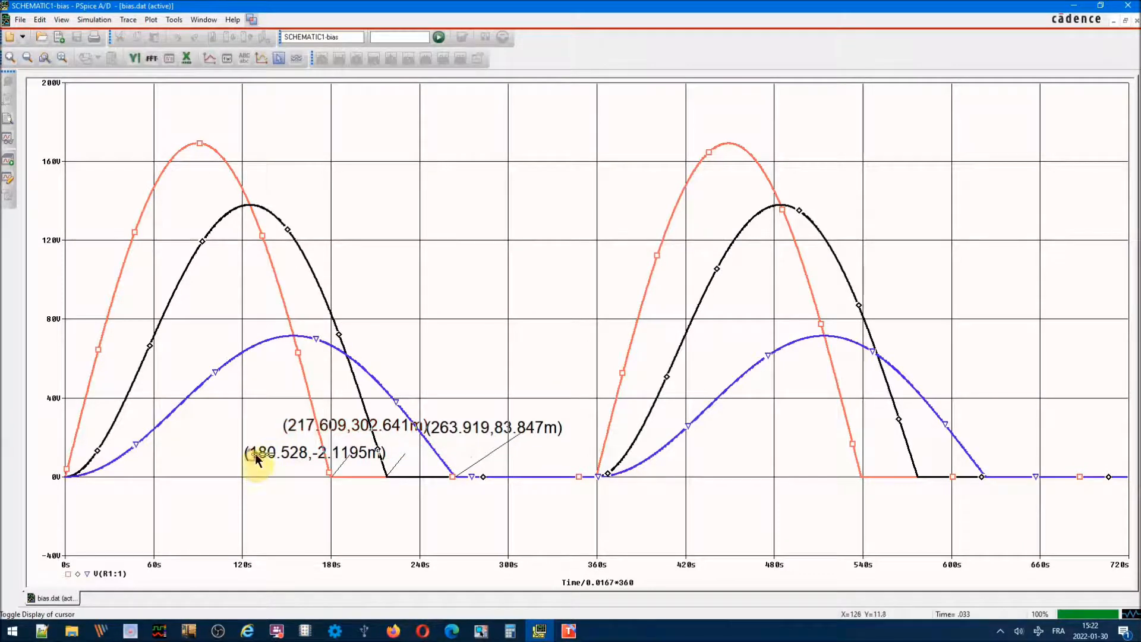
{"action": "left_click_drag", "start_coordinate": [257, 458], "coordinate": [236, 452]}
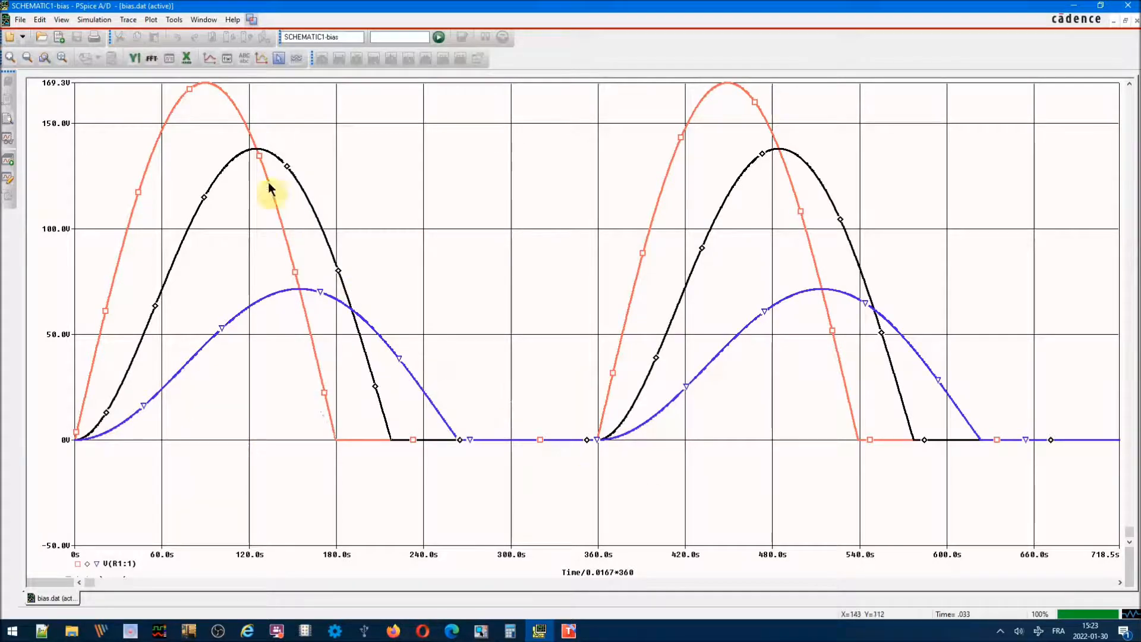
Step: Add a trace of the average output voltage, AVG(V(sortie)), to the plot
{"action": "left_click", "coordinate": [129, 21]}
{"action": "left_click", "coordinate": [136, 34]}
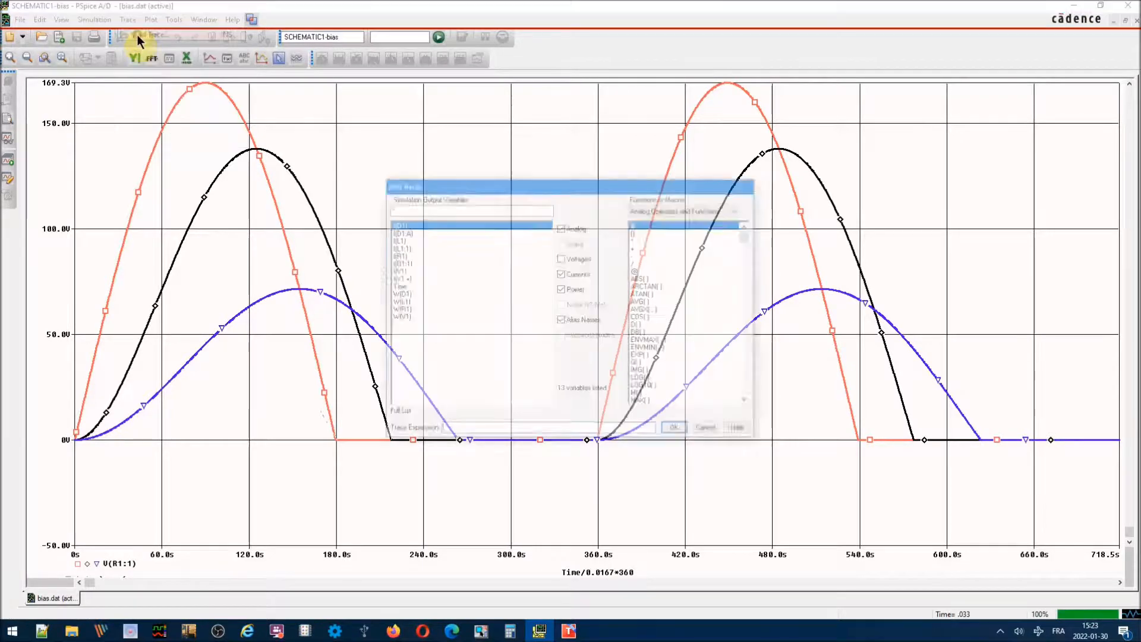
{"action": "left_click", "coordinate": [641, 302]}
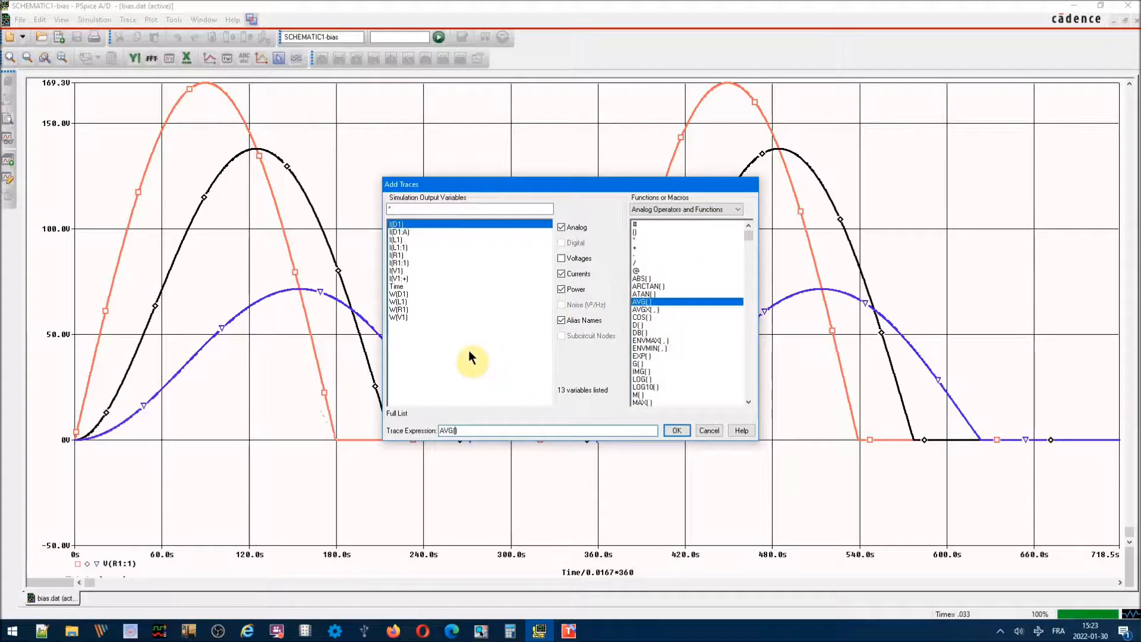
{"action": "left_click", "coordinate": [561, 259]}
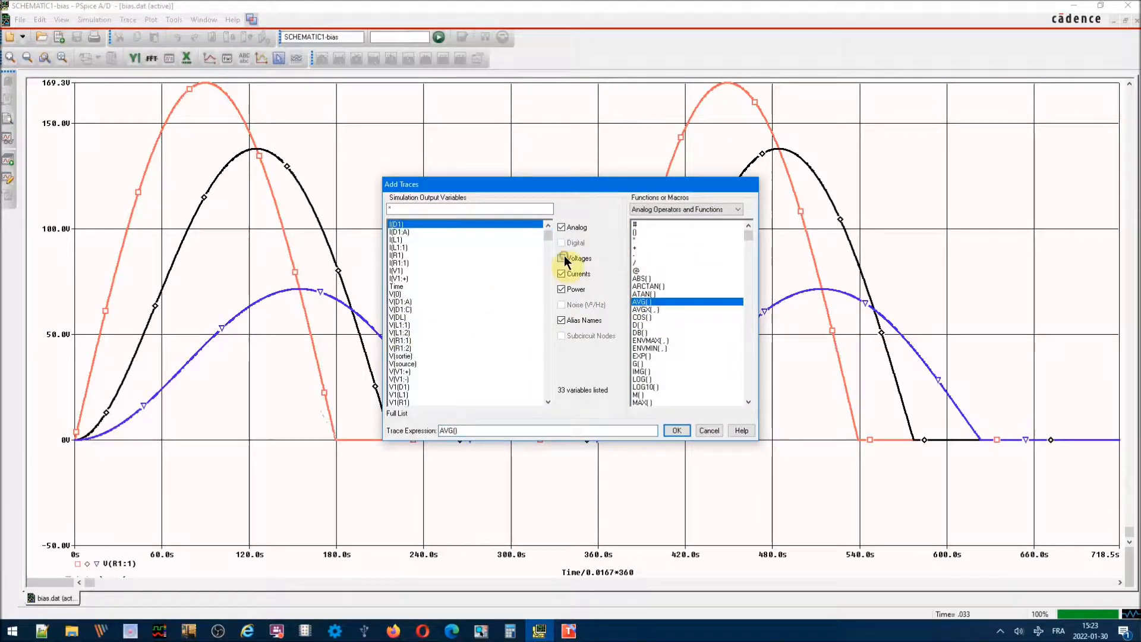
{"action": "left_click", "coordinate": [399, 356]}
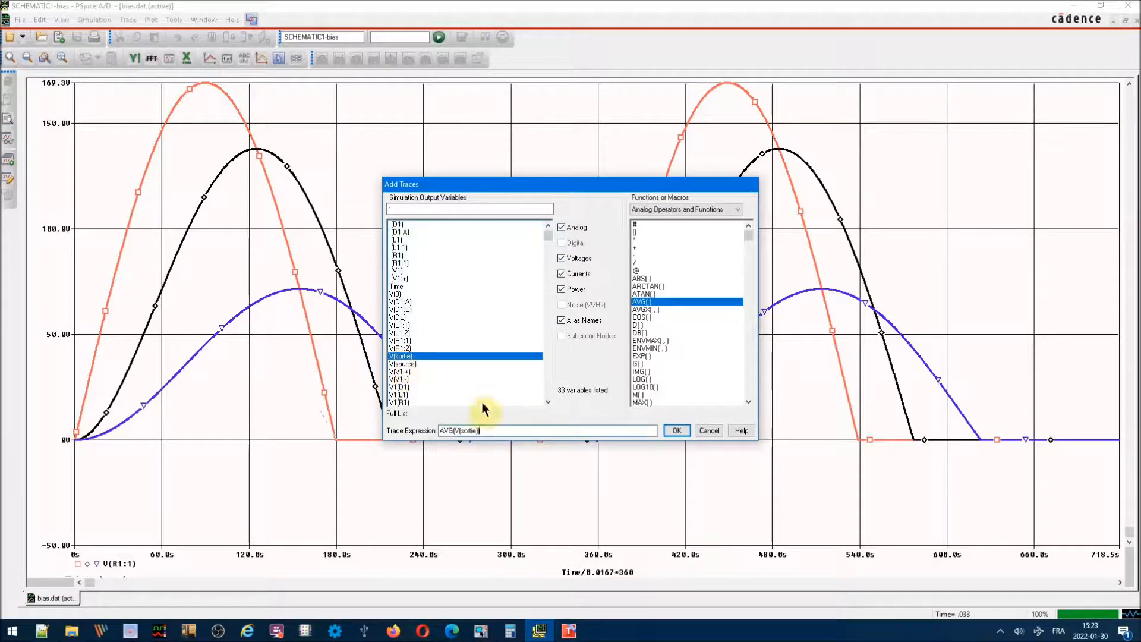
{"action": "left_click", "coordinate": [671, 431]}
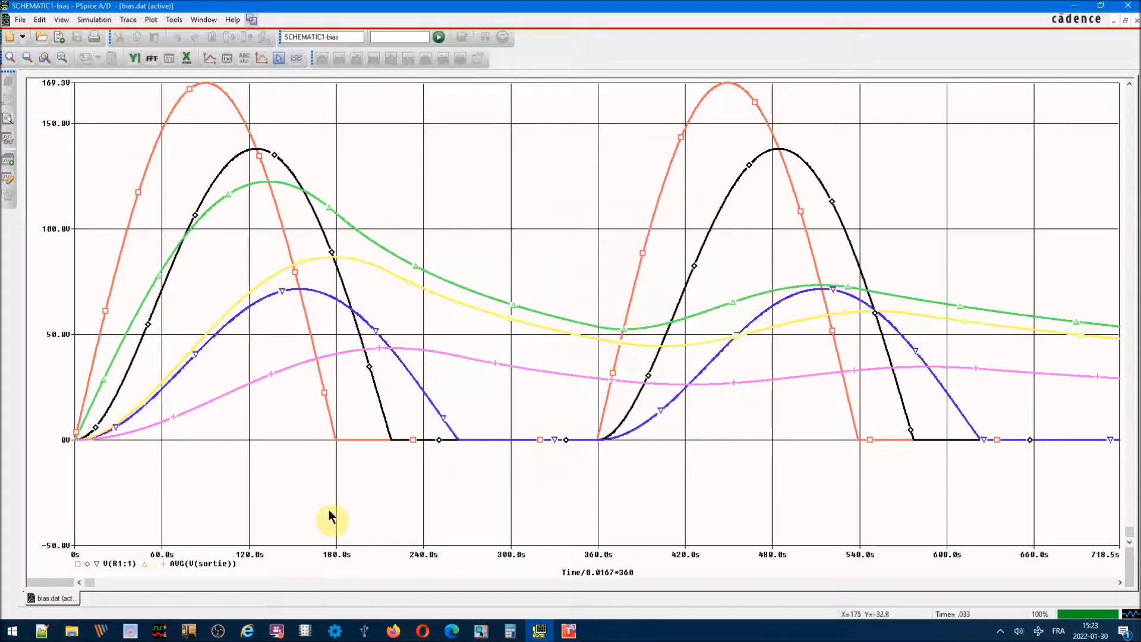
Step: Place the cursor at about 360 on the X axis and examine the three AVG(V(sortie)) values in the cursor table
{"action": "left_click", "coordinate": [278, 58]}
{"action": "left_click", "coordinate": [593, 381]}
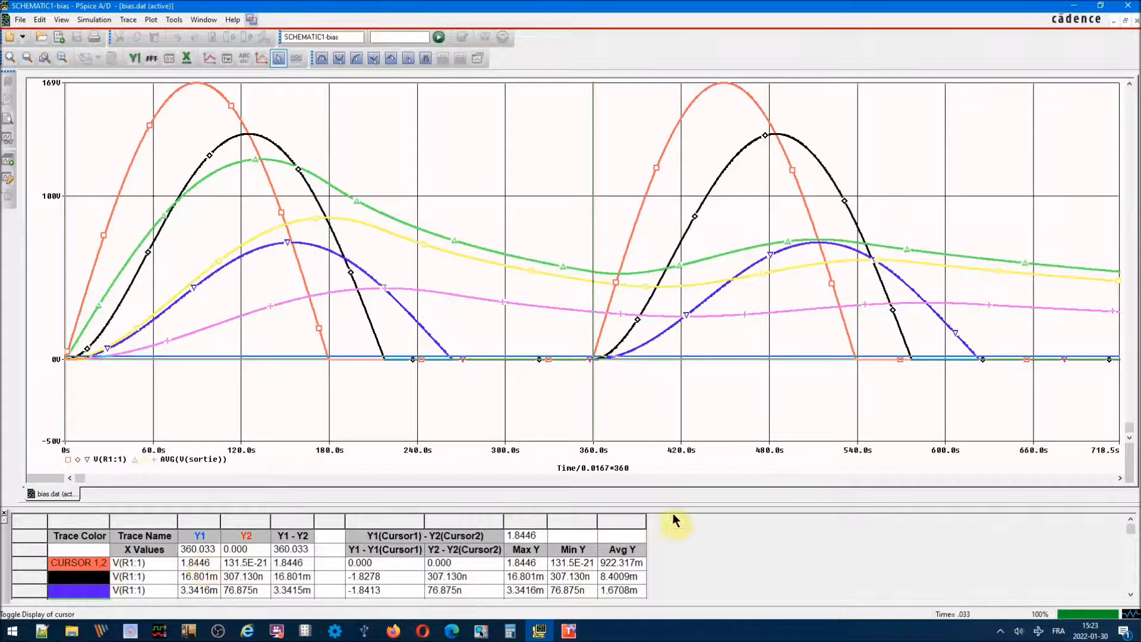
{"action": "left_click", "coordinate": [1131, 595]}
{"action": "left_click", "coordinate": [1131, 594]}
{"action": "left_click", "coordinate": [1131, 594]}
{"action": "left_click", "coordinate": [1131, 594]}
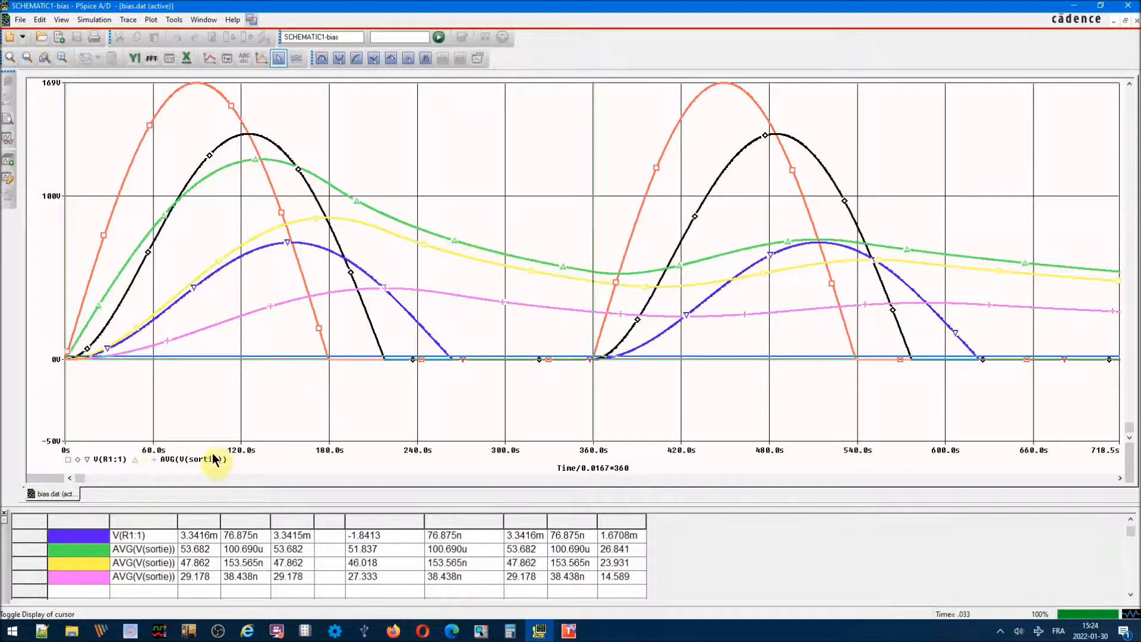
Step: Delete the AVG(V(sortie)) trace from the plot
{"action": "left_click", "coordinate": [188, 460]}
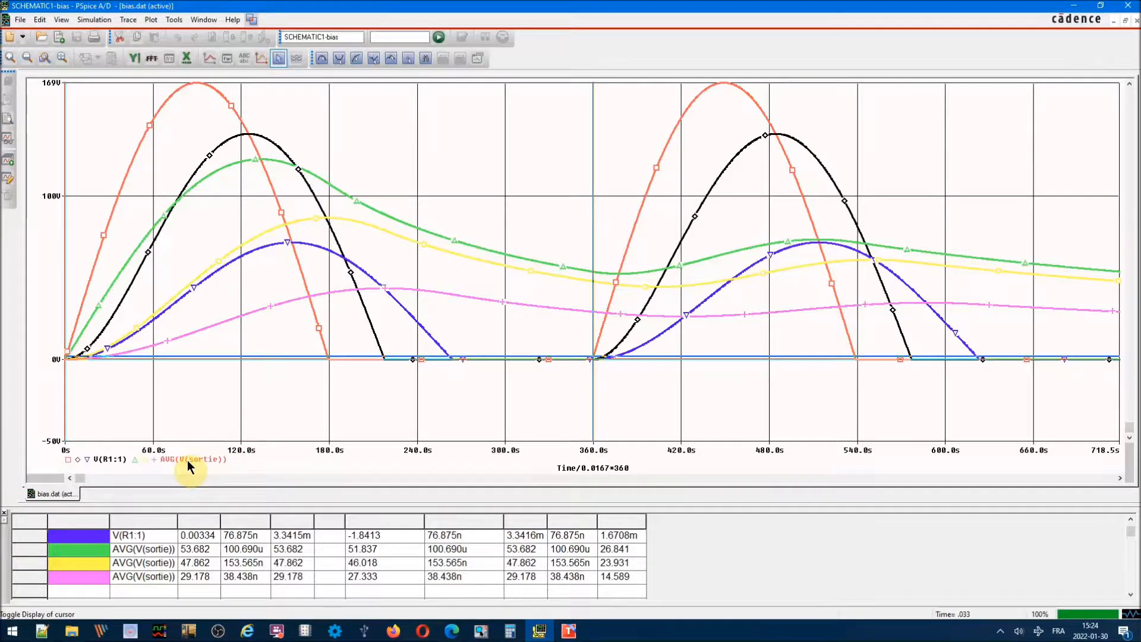
{"action": "key", "text": "Delete"}
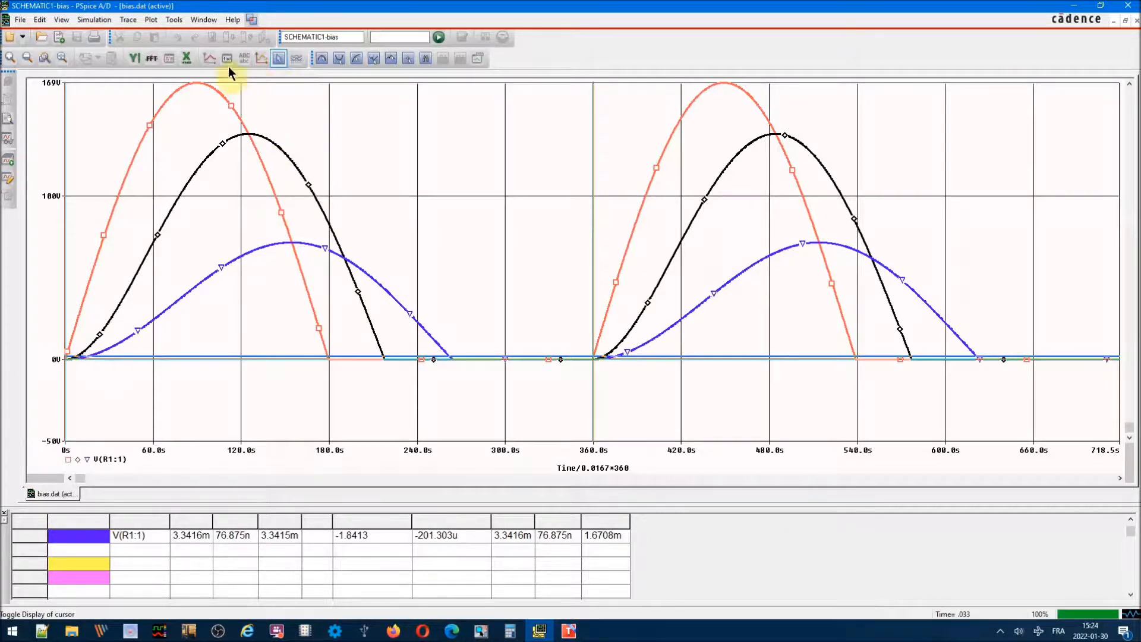
Step: Set the X axis variable to Time and the upper limit of its user-defined data range to 33.33m
{"action": "left_click", "coordinate": [148, 20]}
{"action": "left_click", "coordinate": [169, 37]}
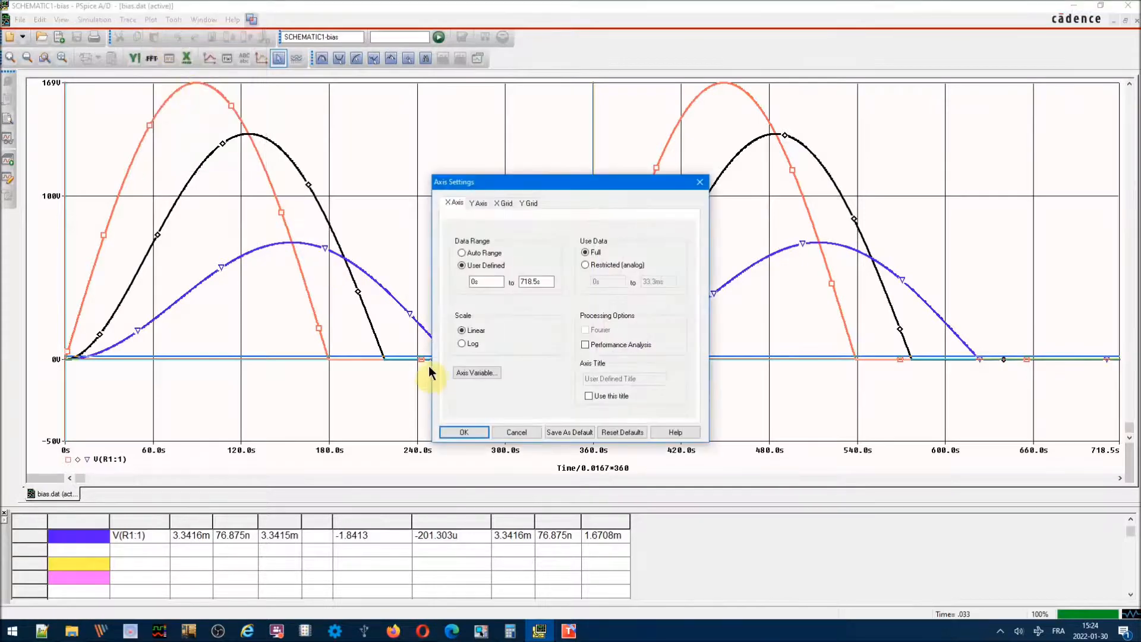
{"action": "left_click", "coordinate": [469, 369]}
{"action": "left_click", "coordinate": [502, 430]}
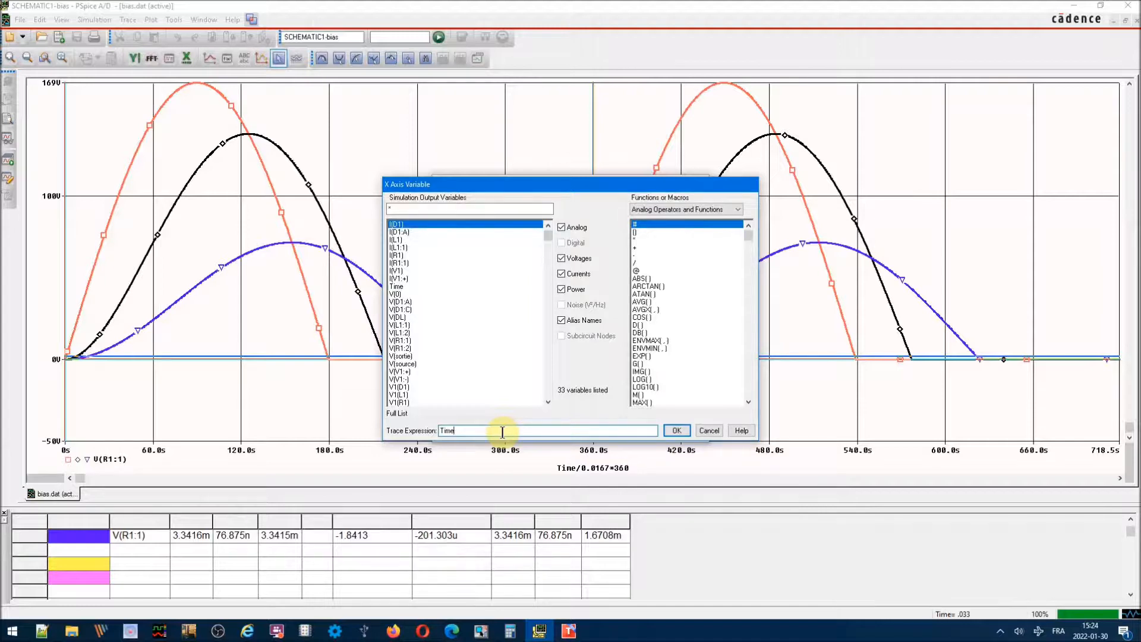
{"action": "left_click", "coordinate": [676, 431]}
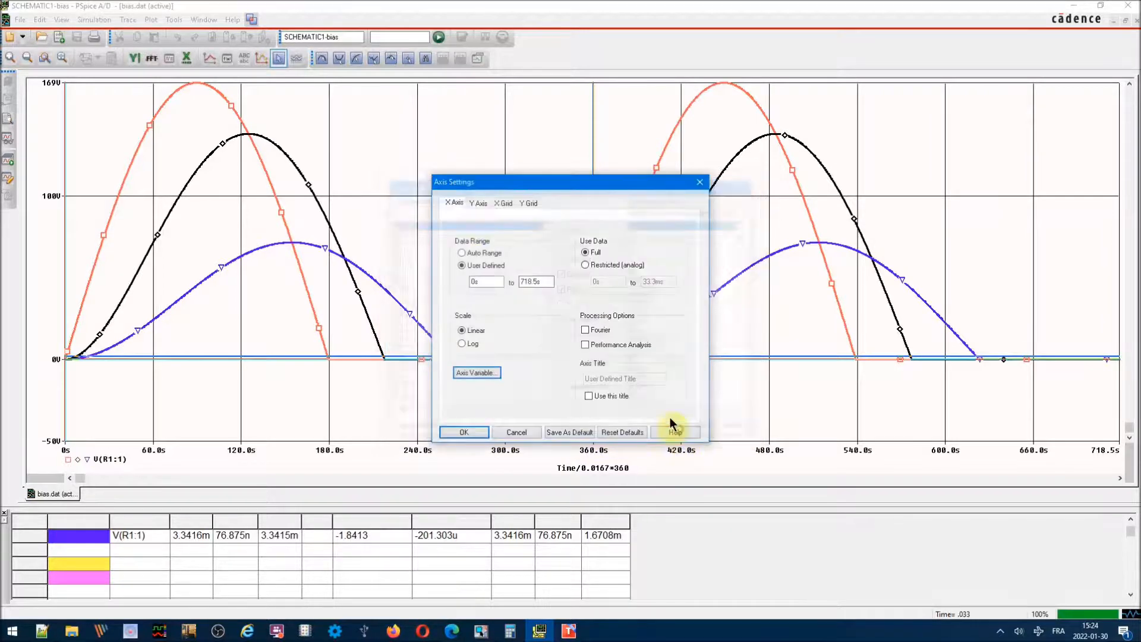
{"action": "left_click_drag", "start_coordinate": [541, 287], "coordinate": [505, 289]}
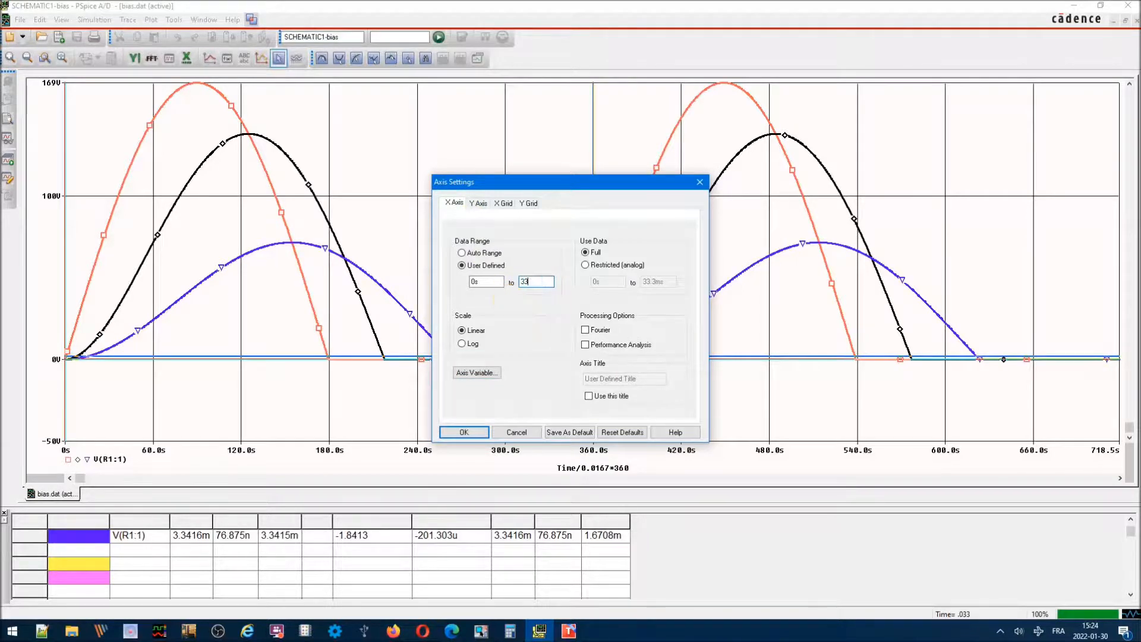
{"action": "type", "text": "33.33m"}
Step: Set the major linear spacing of the X grid to 4.17m and turn off the cursor display
{"action": "left_click", "coordinate": [498, 204]}
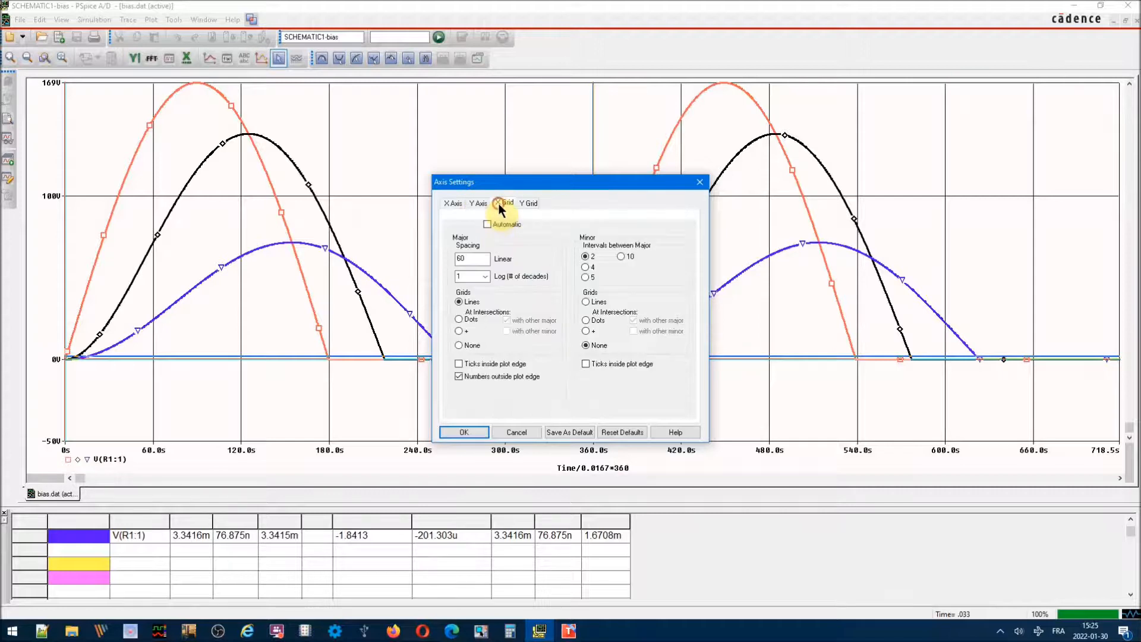
{"action": "left_click", "coordinate": [476, 258]}
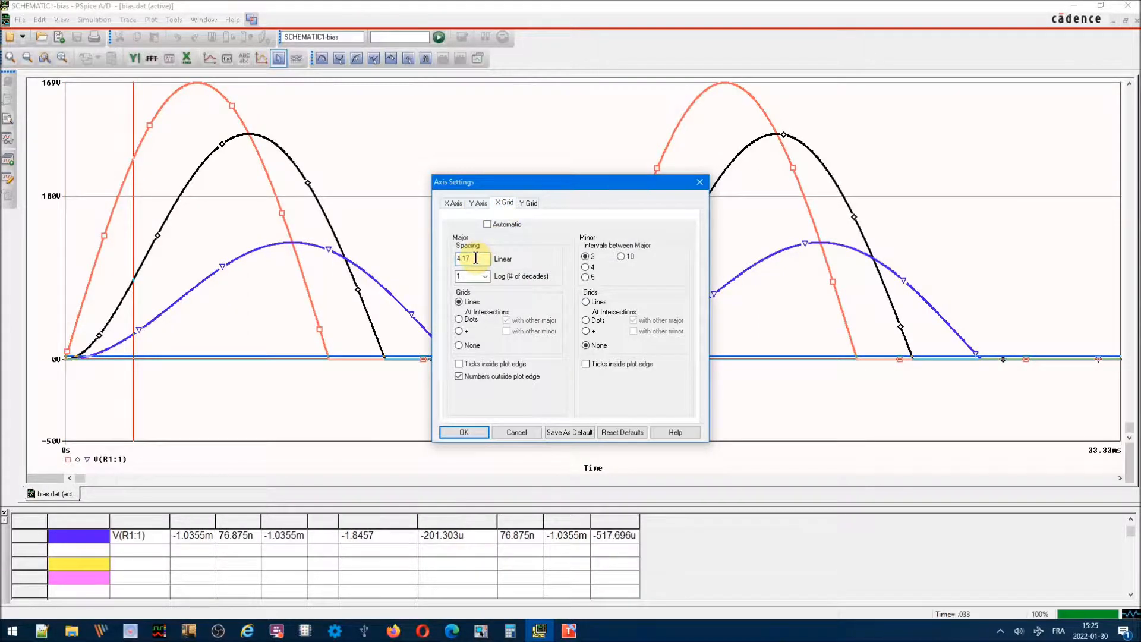
{"action": "type", "text": "m"}
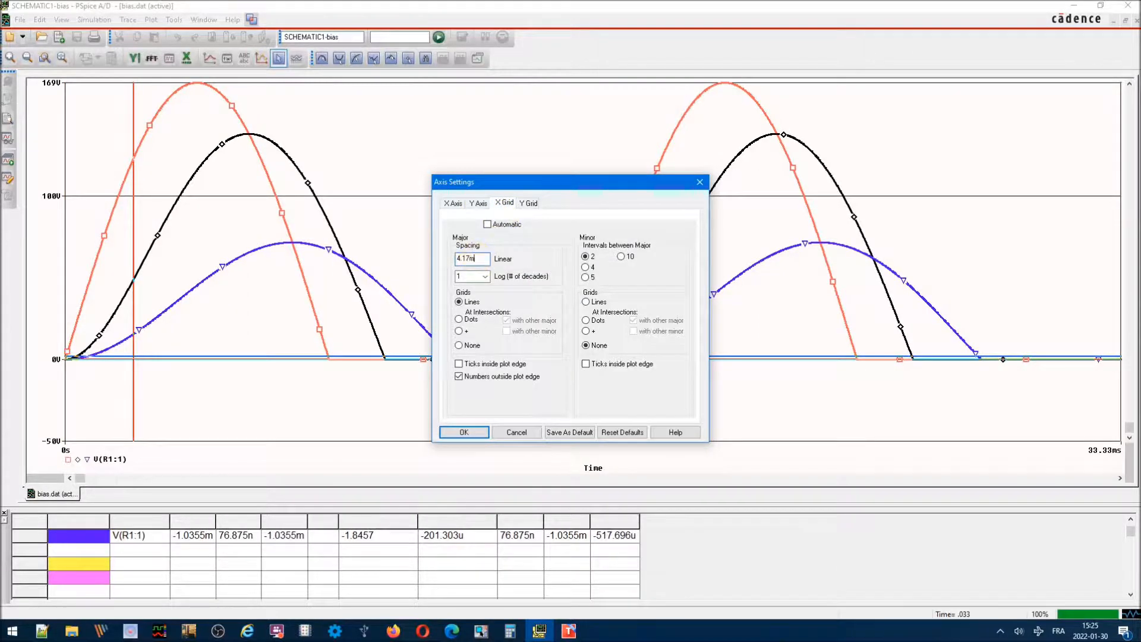
{"action": "left_click", "coordinate": [477, 430]}
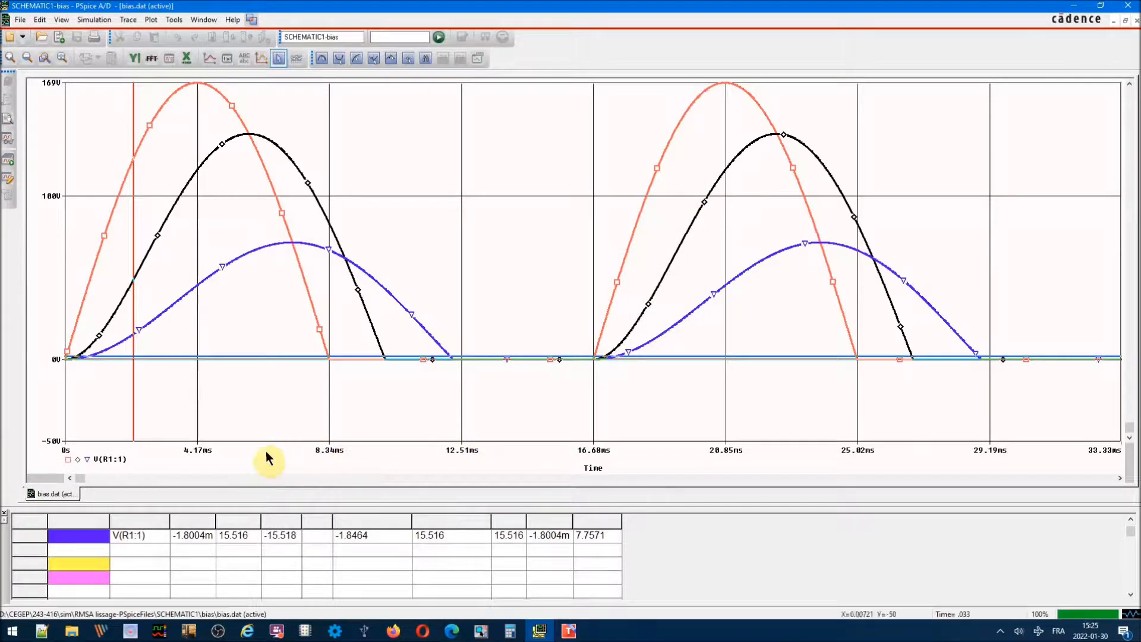
{"action": "left_click", "coordinate": [279, 58]}
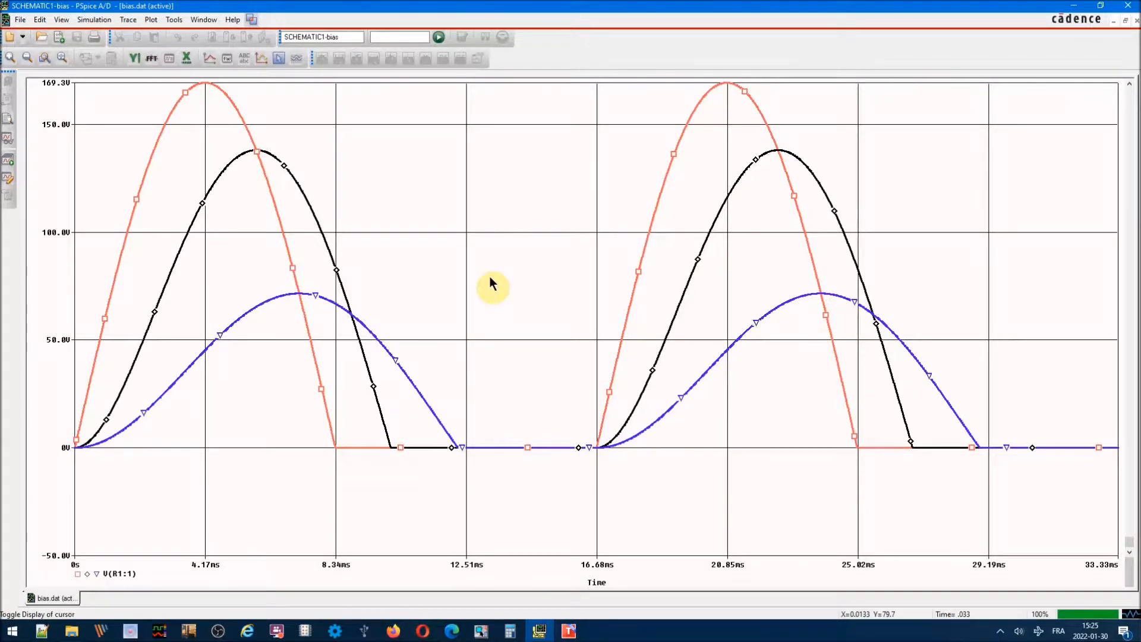
Step: Display the Fourier transform of the V(R1:1) traces and set a user-defined X axis range with an upper limit of 600 Hz
{"action": "left_click", "coordinate": [151, 59]}
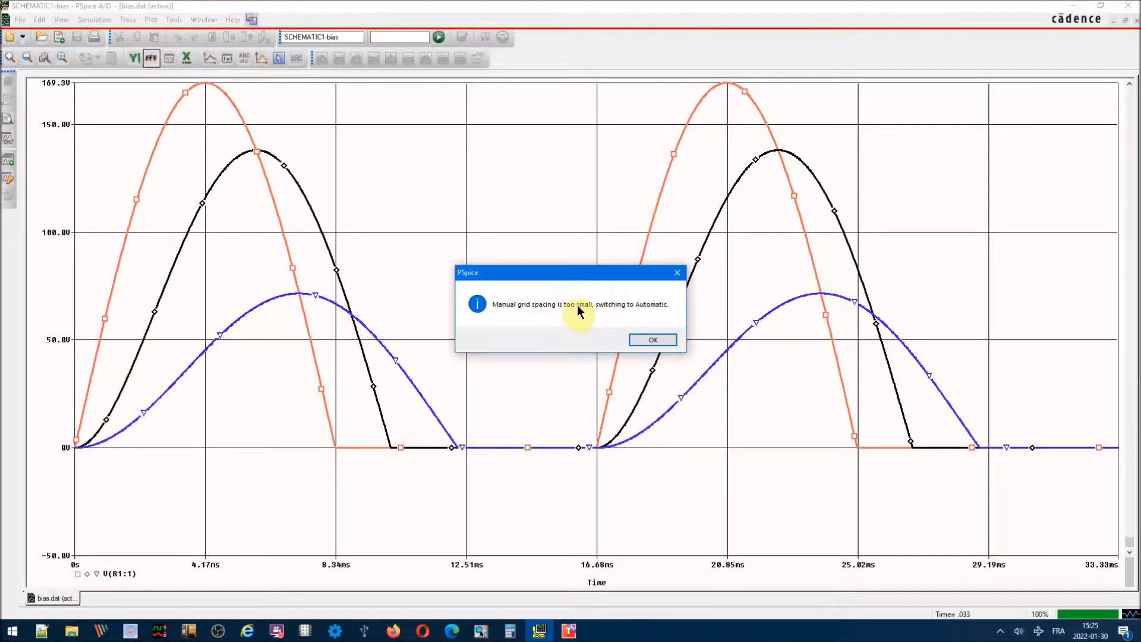
{"action": "left_click", "coordinate": [658, 343]}
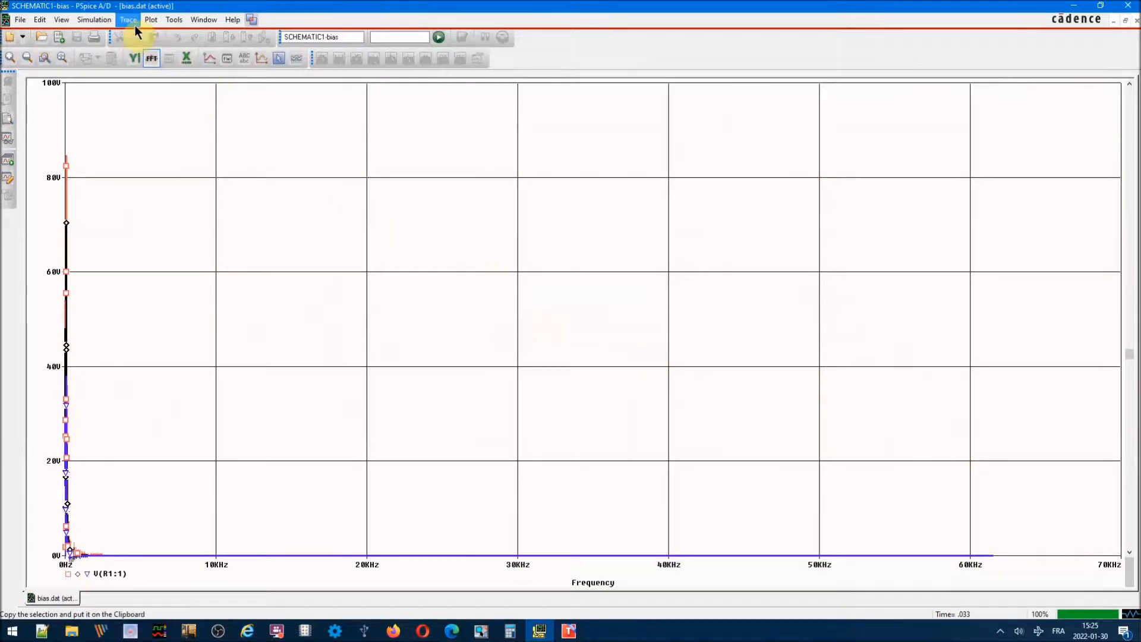
{"action": "left_click", "coordinate": [152, 21]}
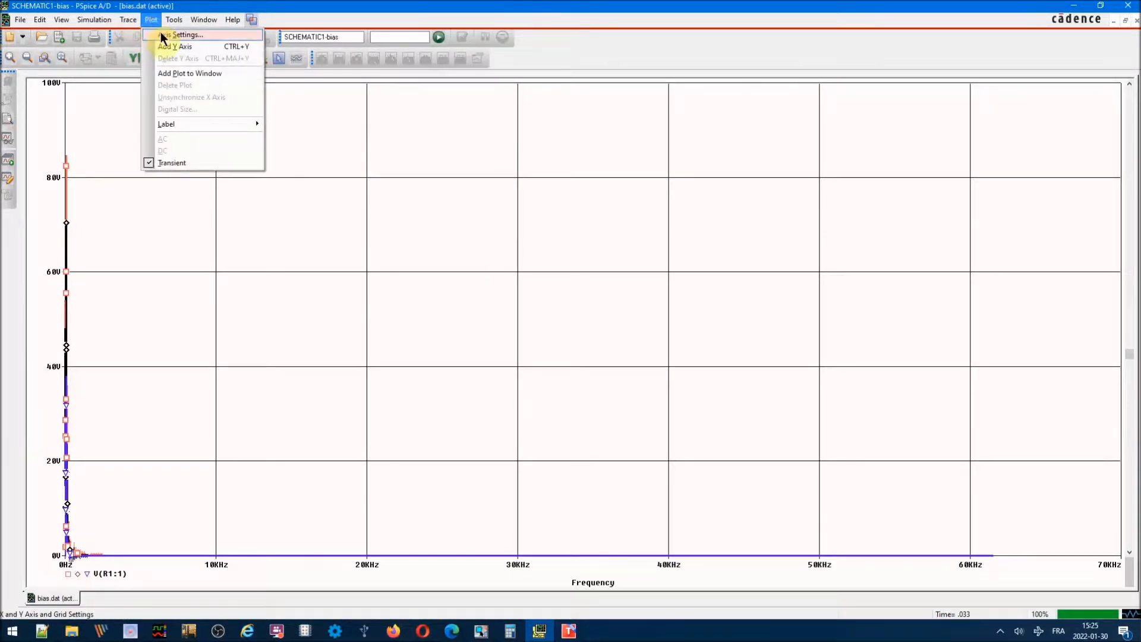
{"action": "left_click", "coordinate": [165, 37]}
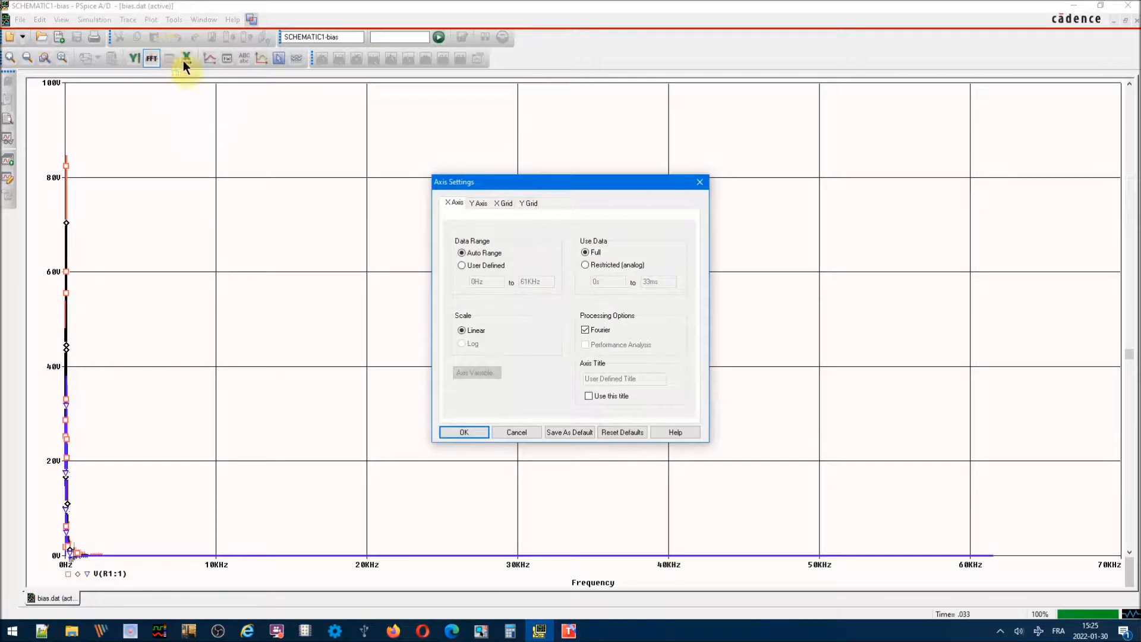
{"action": "left_click", "coordinate": [465, 263]}
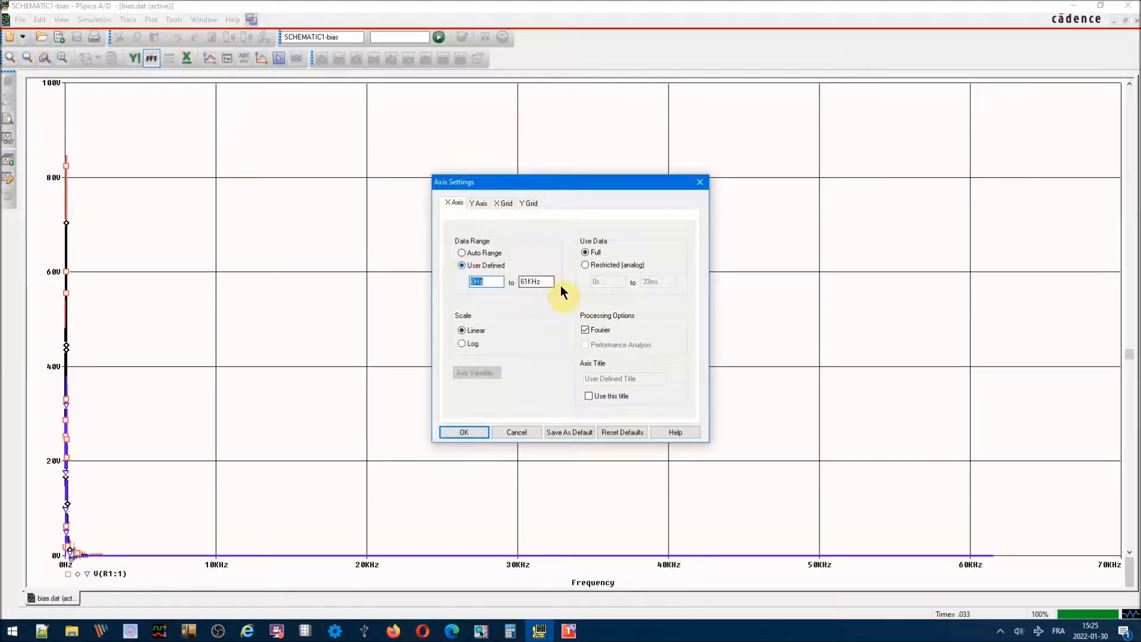
{"action": "left_click_drag", "start_coordinate": [551, 281], "coordinate": [517, 288]}
{"action": "type", "text": "600"}
{"action": "left_click", "coordinate": [476, 430]}
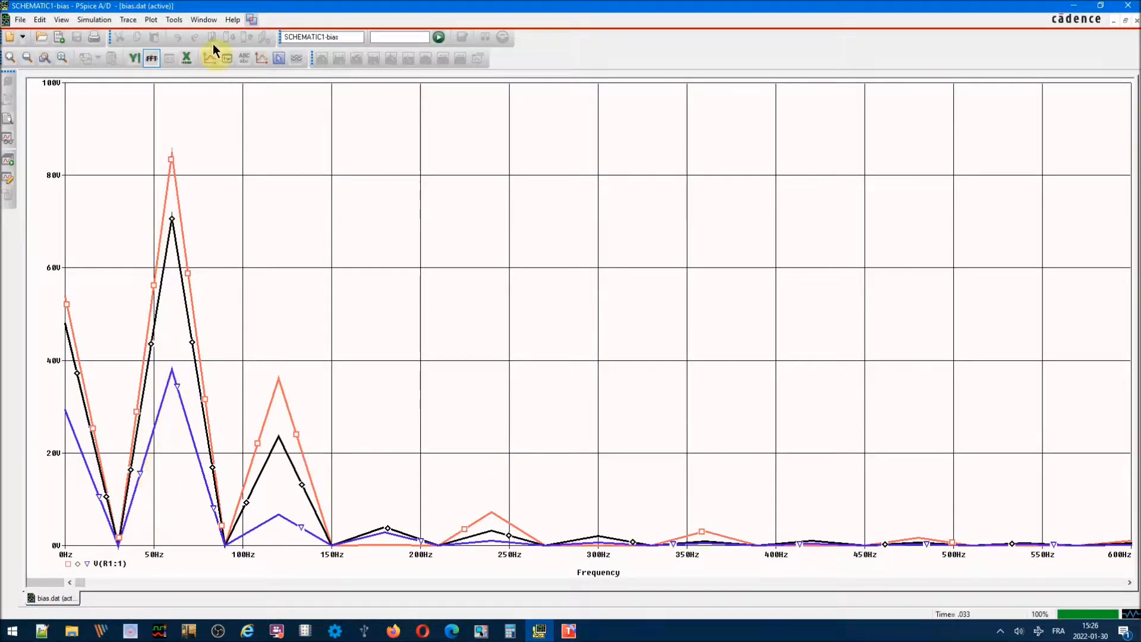
Step: Turn off automatic spacing for the X grid and set its major linear spacing to 60
{"action": "left_click", "coordinate": [151, 20]}
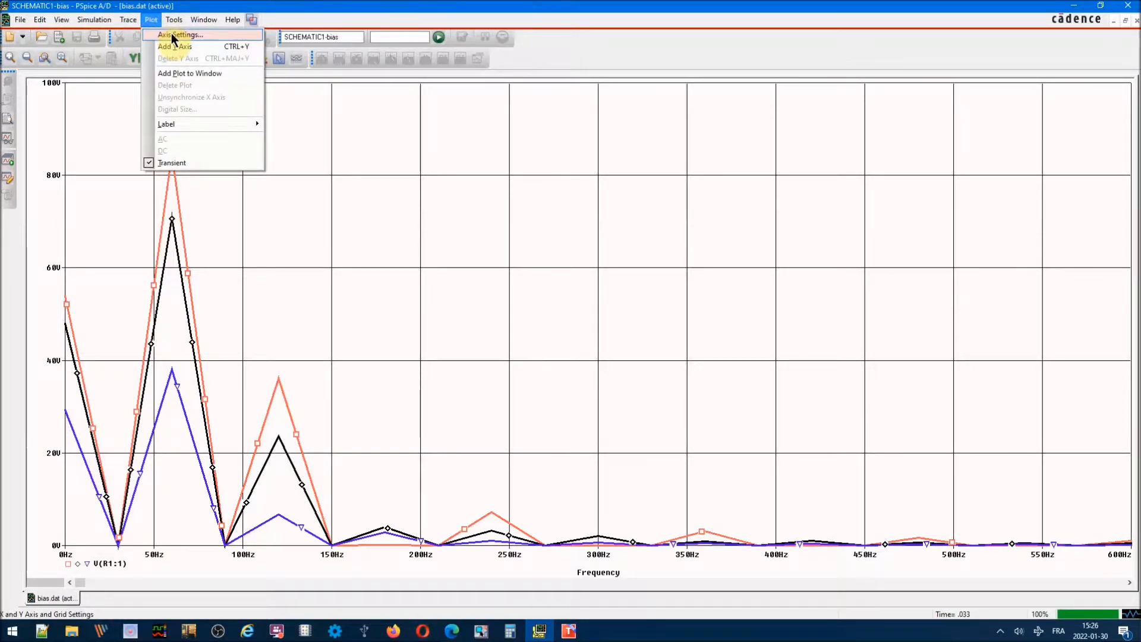
{"action": "left_click", "coordinate": [171, 33]}
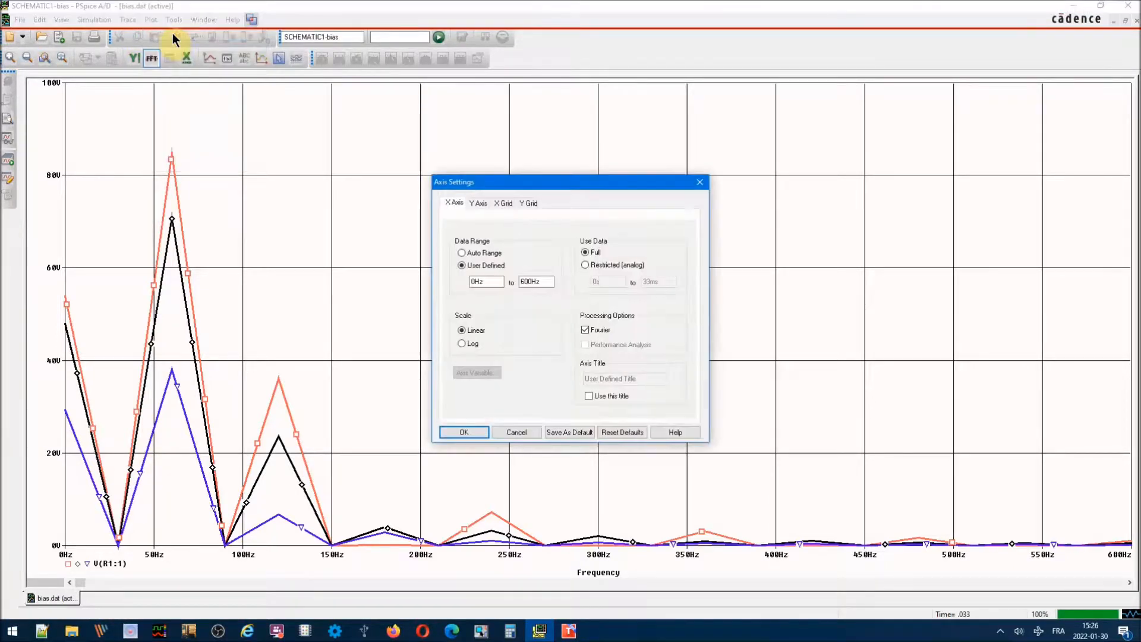
{"action": "left_click", "coordinate": [502, 203]}
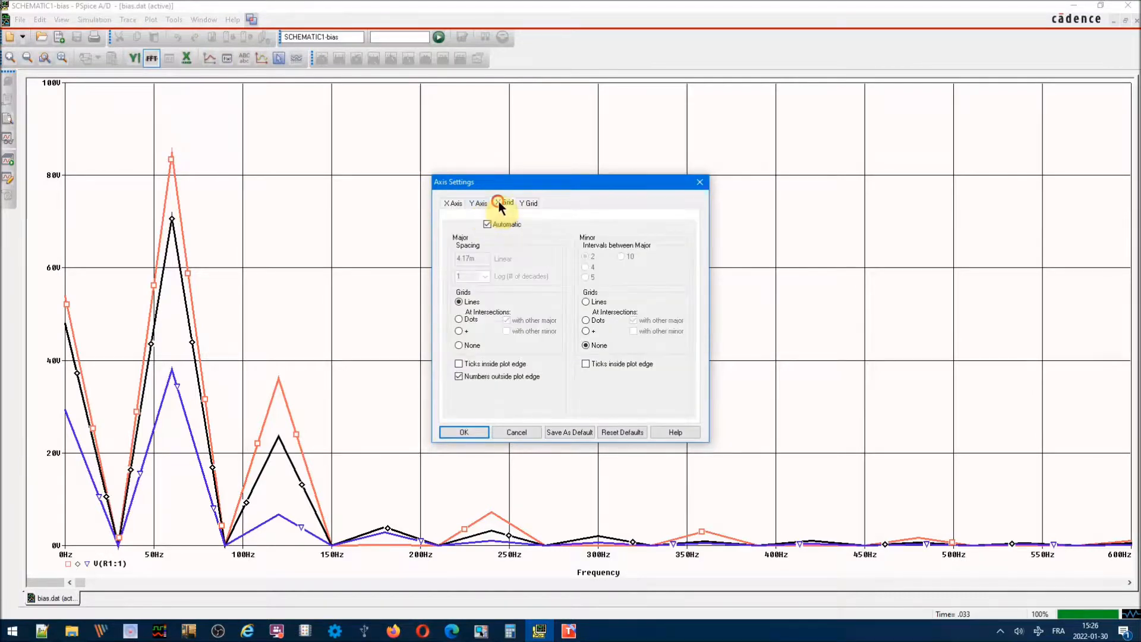
{"action": "left_click", "coordinate": [486, 225]}
{"action": "left_click_drag", "start_coordinate": [473, 258], "coordinate": [419, 261]}
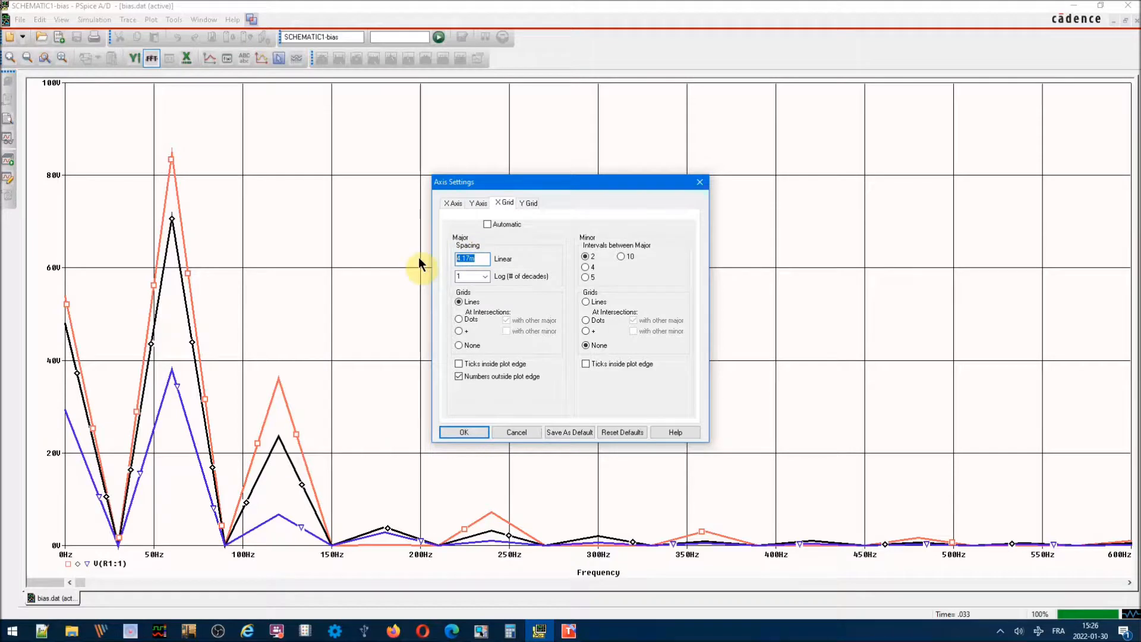
{"action": "type", "text": "60"}
{"action": "left_click", "coordinate": [467, 432]}
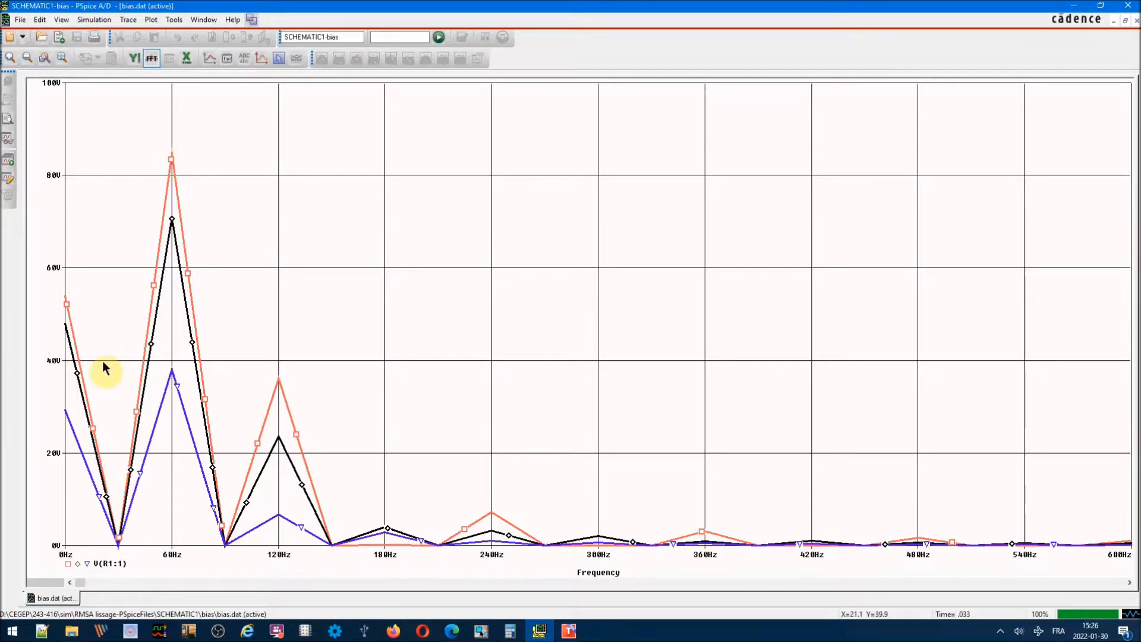
Step: Place the cursor at about 60 Hz, examine the V(R1:1) values in the cursor table, and consult the question list in the TextMaker document
{"action": "left_click", "coordinate": [279, 58]}
{"action": "left_click_drag", "start_coordinate": [101, 162], "coordinate": [172, 140]}
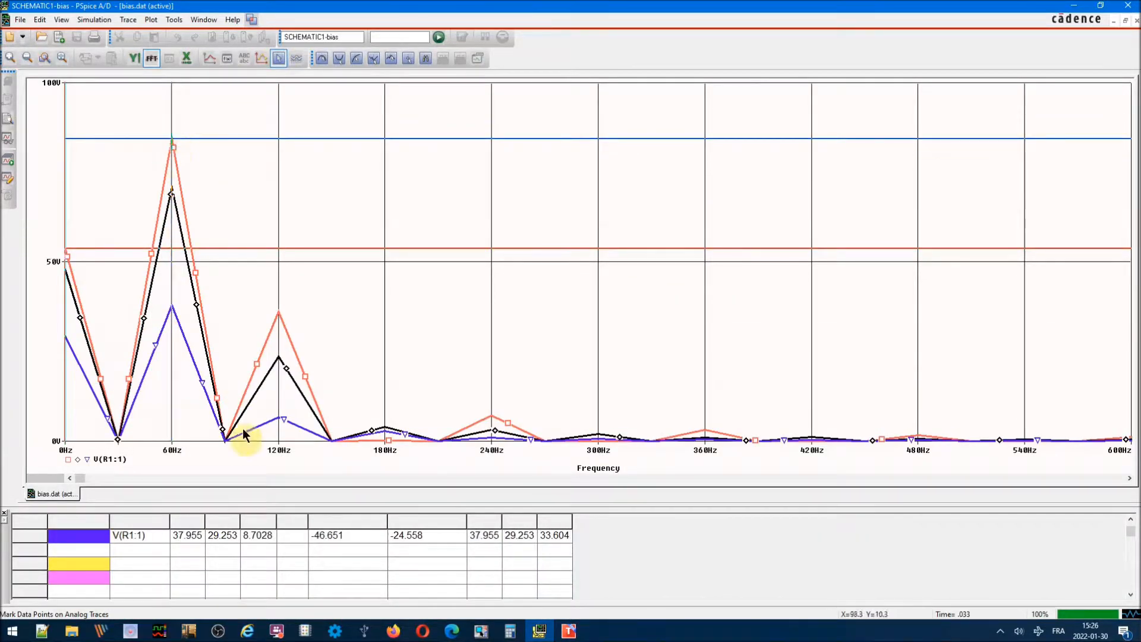
{"action": "left_click", "coordinate": [1130, 520]}
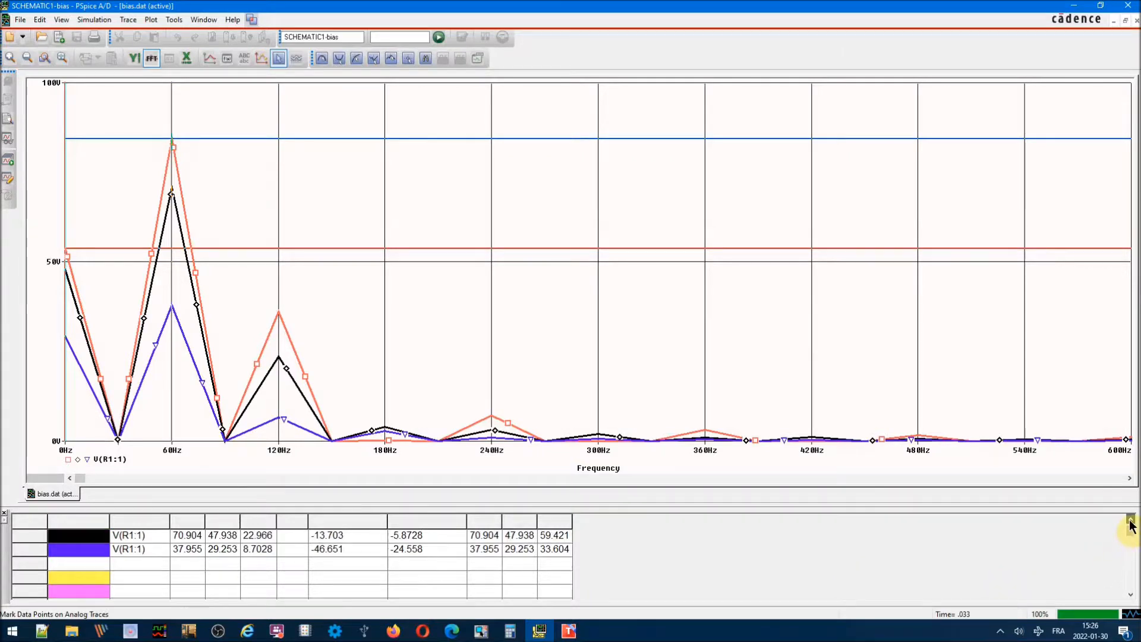
{"action": "left_click", "coordinate": [1131, 521]}
{"action": "left_click", "coordinate": [1131, 520]}
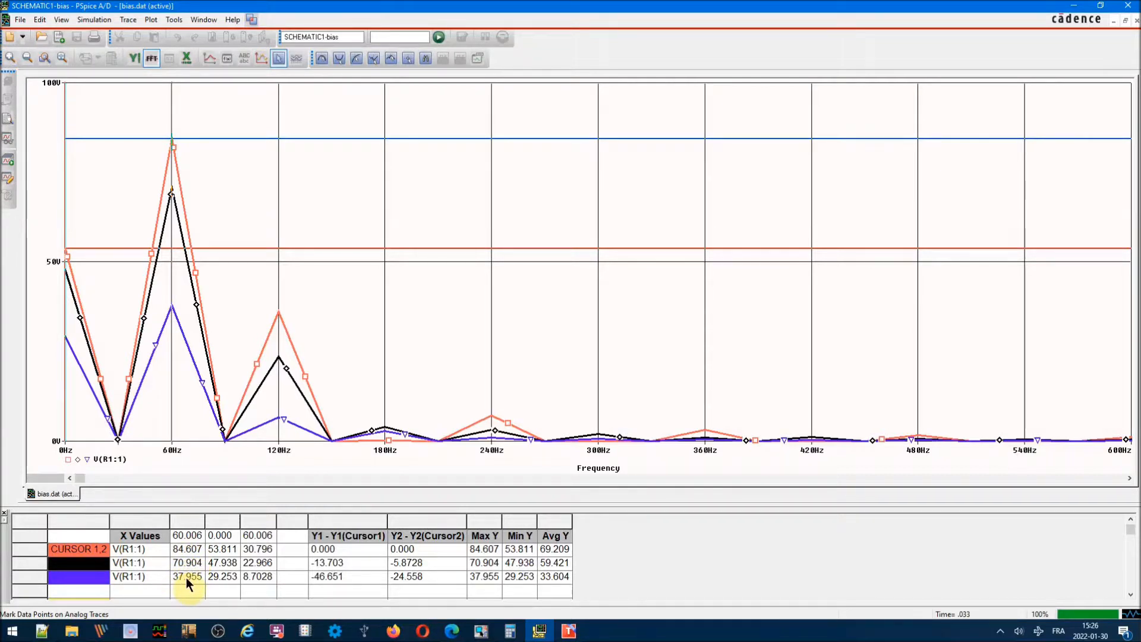
{"action": "left_click", "coordinate": [569, 631]}
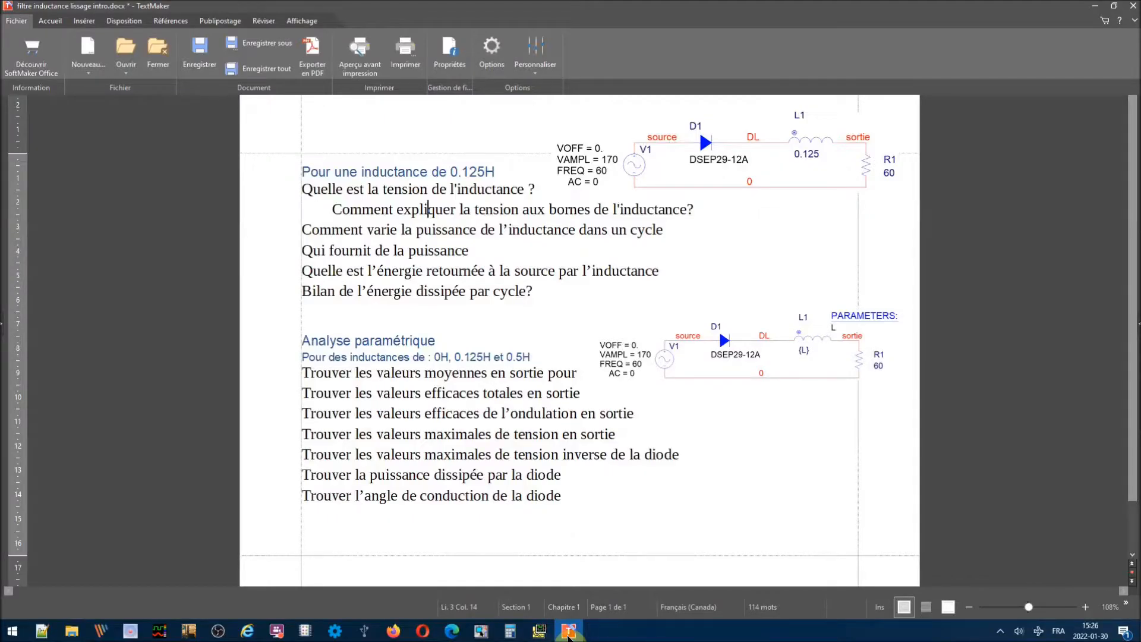
{"action": "left_click", "coordinate": [569, 635]}
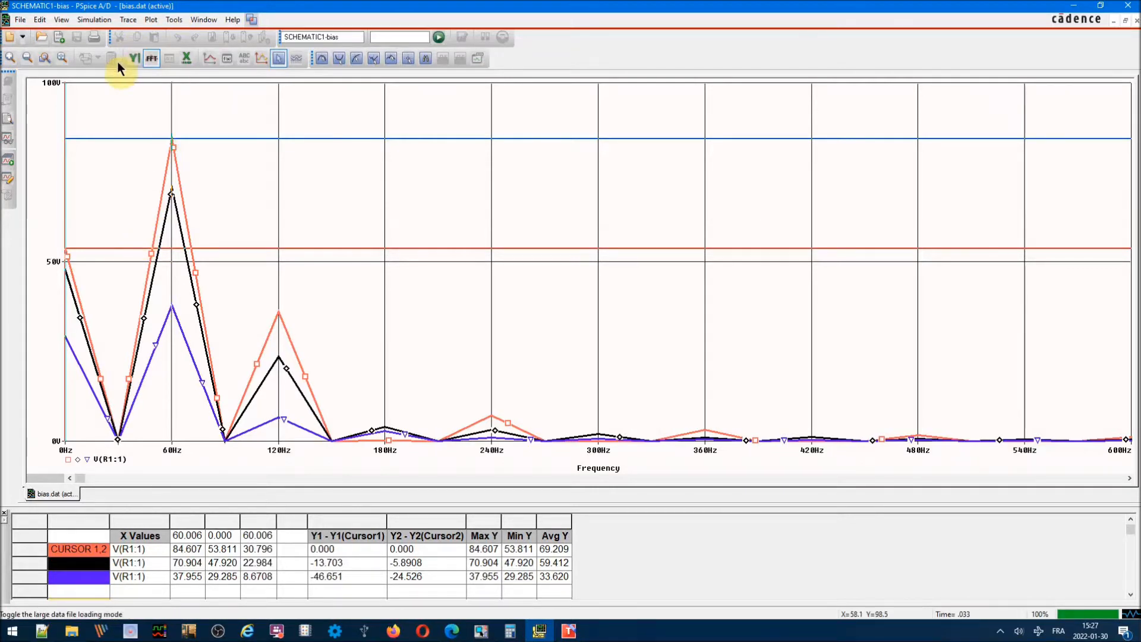
Step: Switch the plot back from the Fourier transform to the time domain and delete all its traces
{"action": "left_click", "coordinate": [148, 59]}
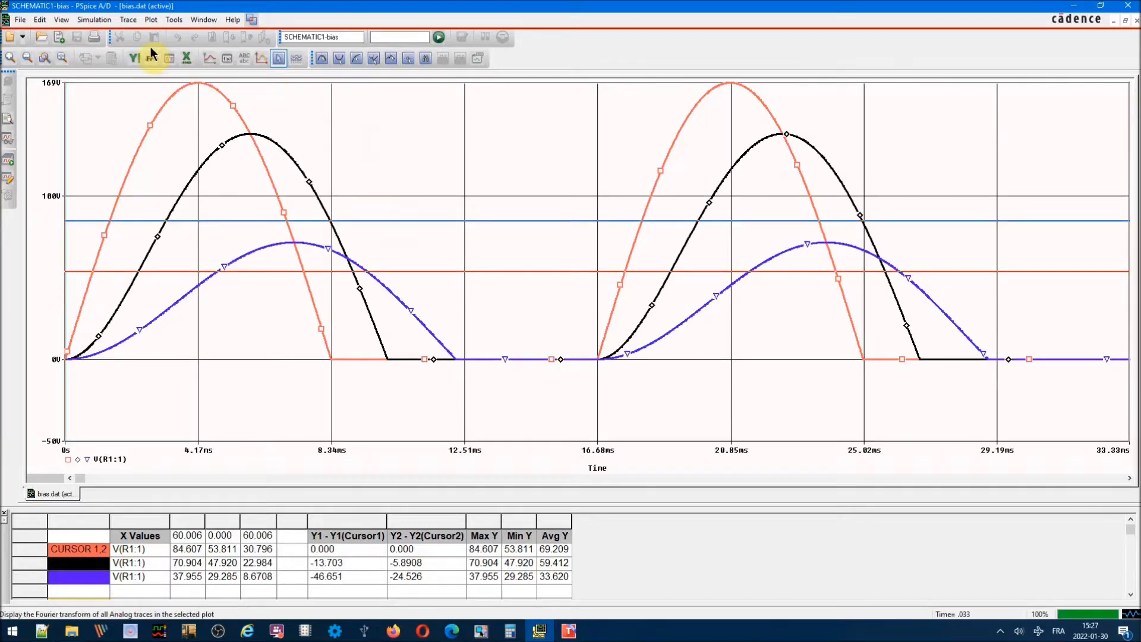
{"action": "left_click", "coordinate": [129, 22]}
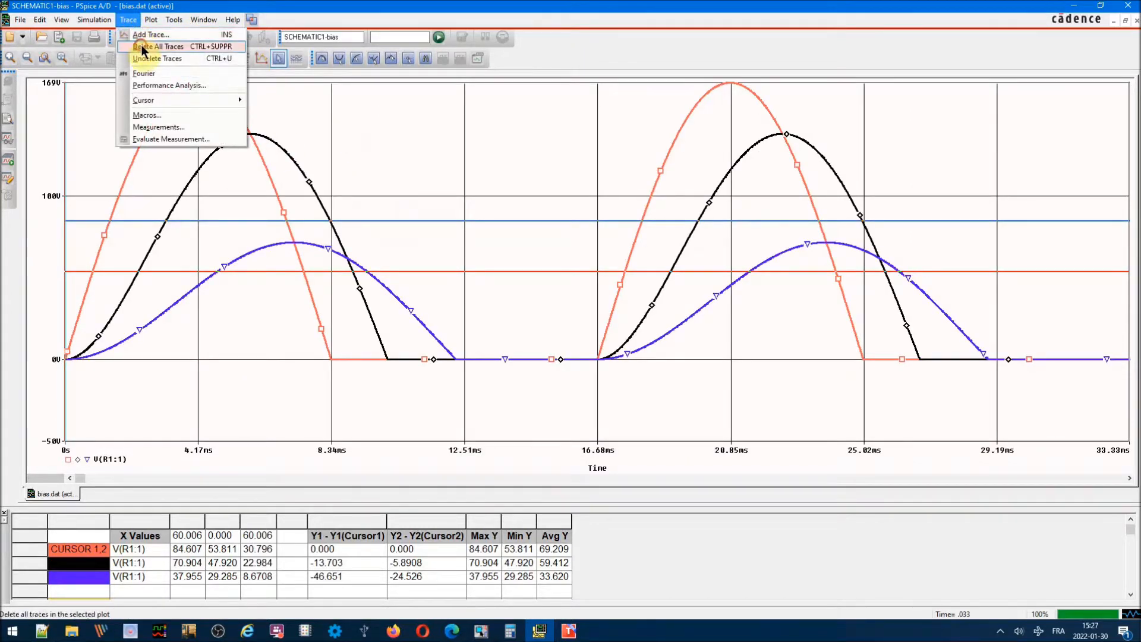
{"action": "left_click", "coordinate": [143, 46]}
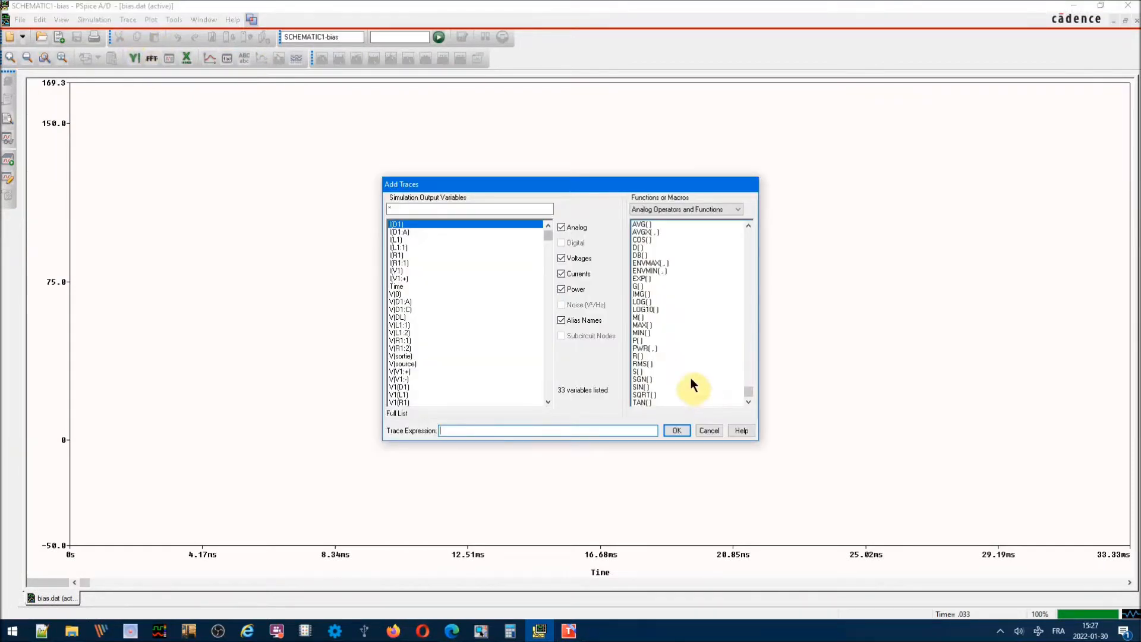
Step: Add a trace of the diode's average power, AVG(W(D1)), with voltages and currents excluded from the variable list
{"action": "left_click", "coordinate": [642, 224]}
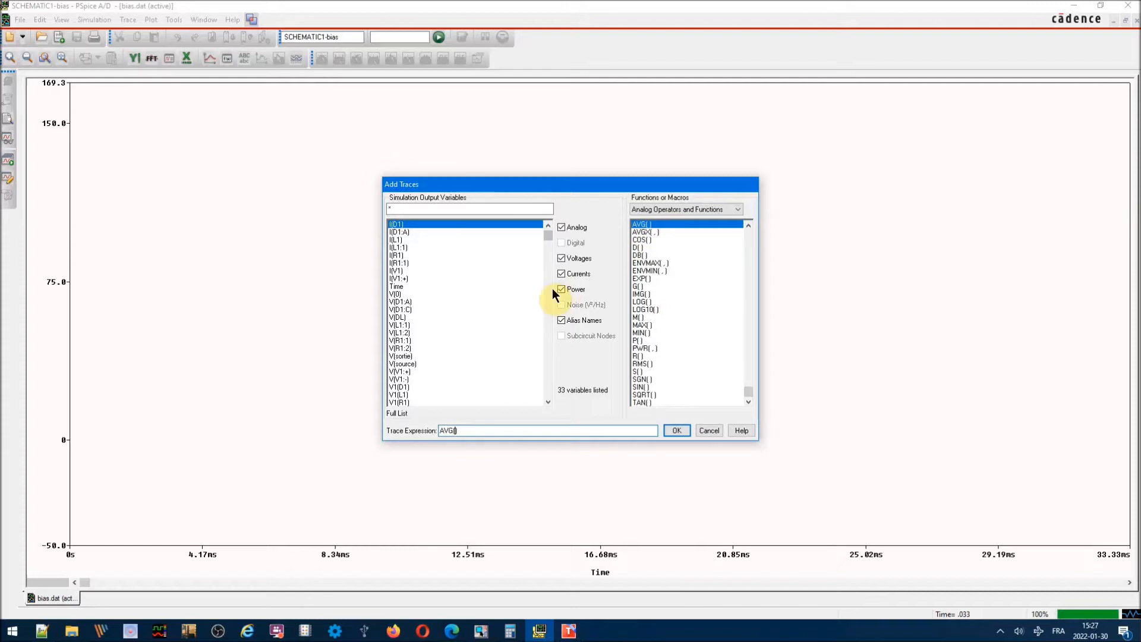
{"action": "left_click", "coordinate": [561, 258]}
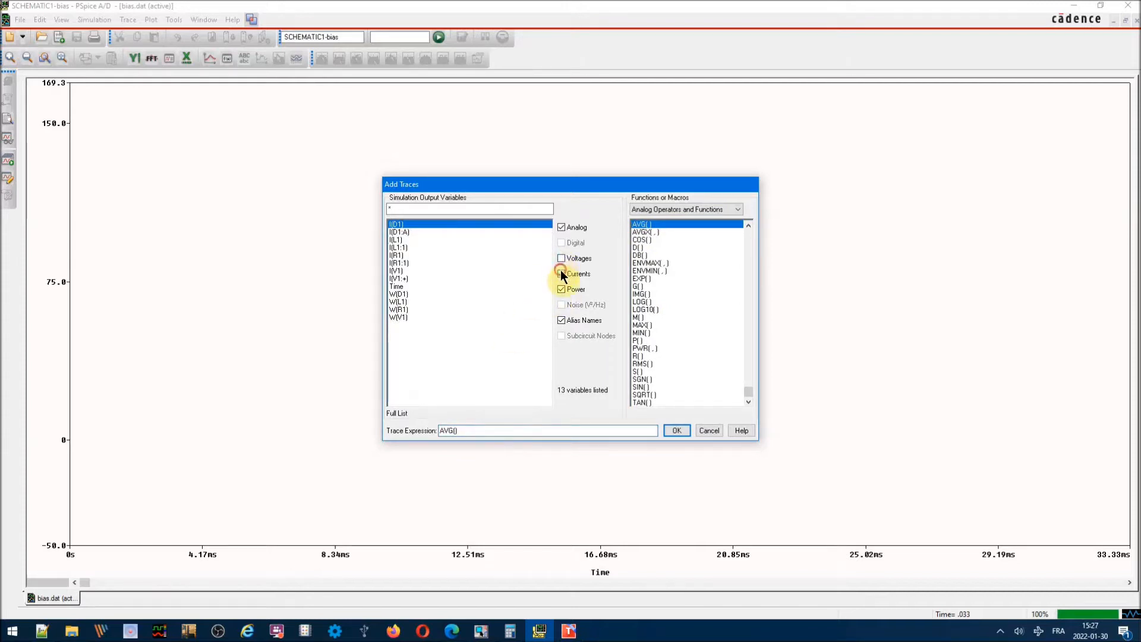
{"action": "left_click", "coordinate": [561, 273]}
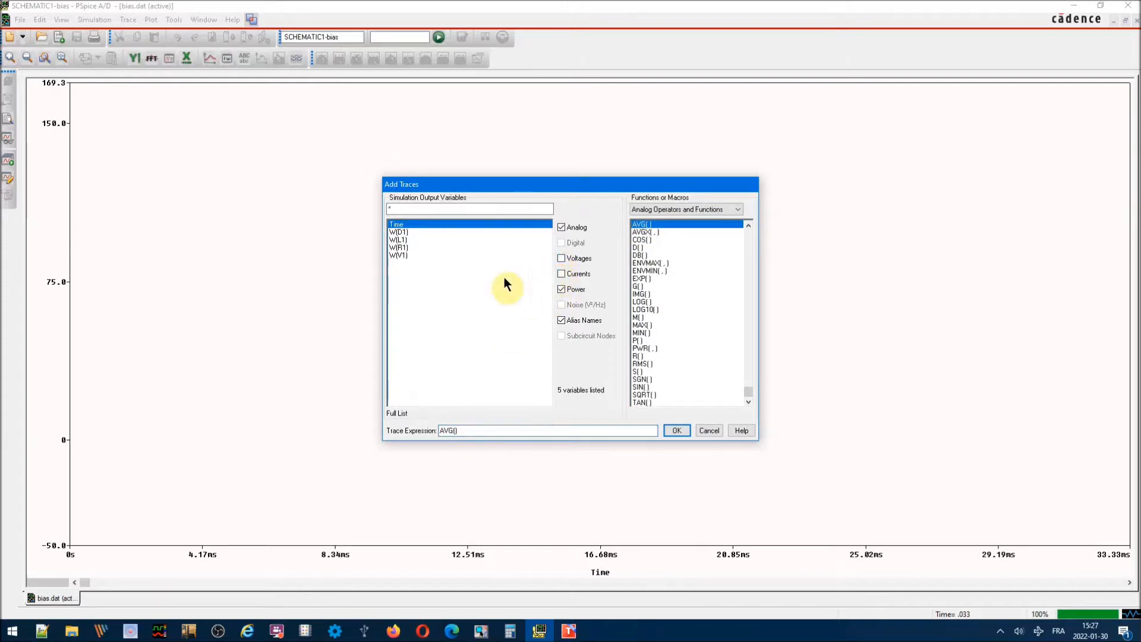
{"action": "left_click", "coordinate": [398, 230]}
{"action": "left_click", "coordinate": [676, 429]}
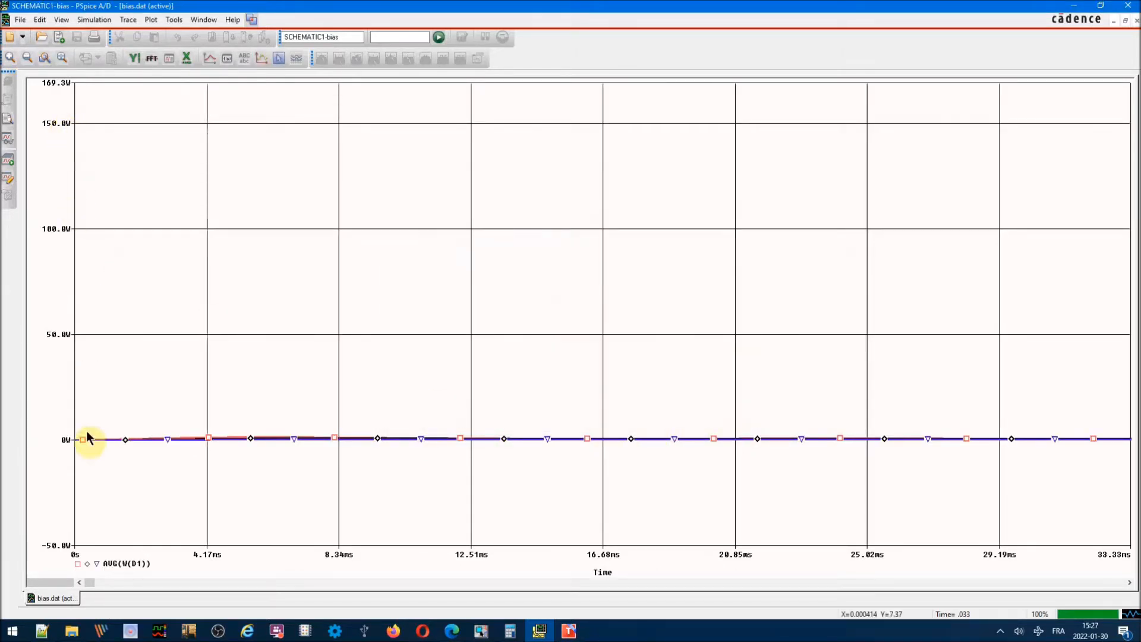
Step: Set the Y axis data range to Auto Range and the X grid spacing to automatic
{"action": "left_click", "coordinate": [151, 20]}
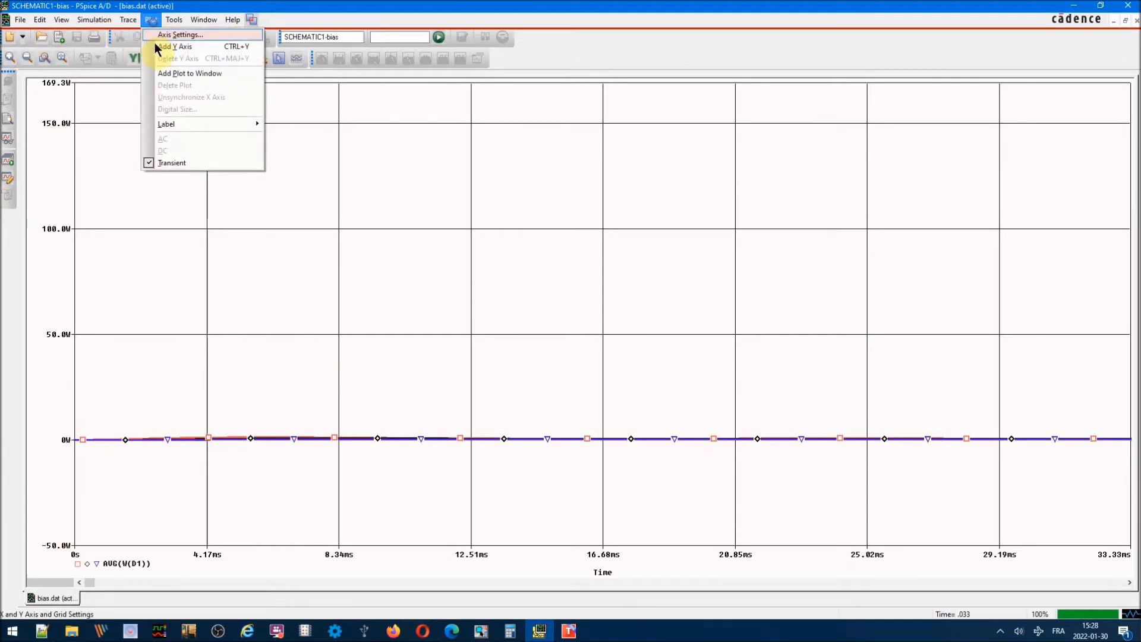
{"action": "left_click", "coordinate": [160, 35]}
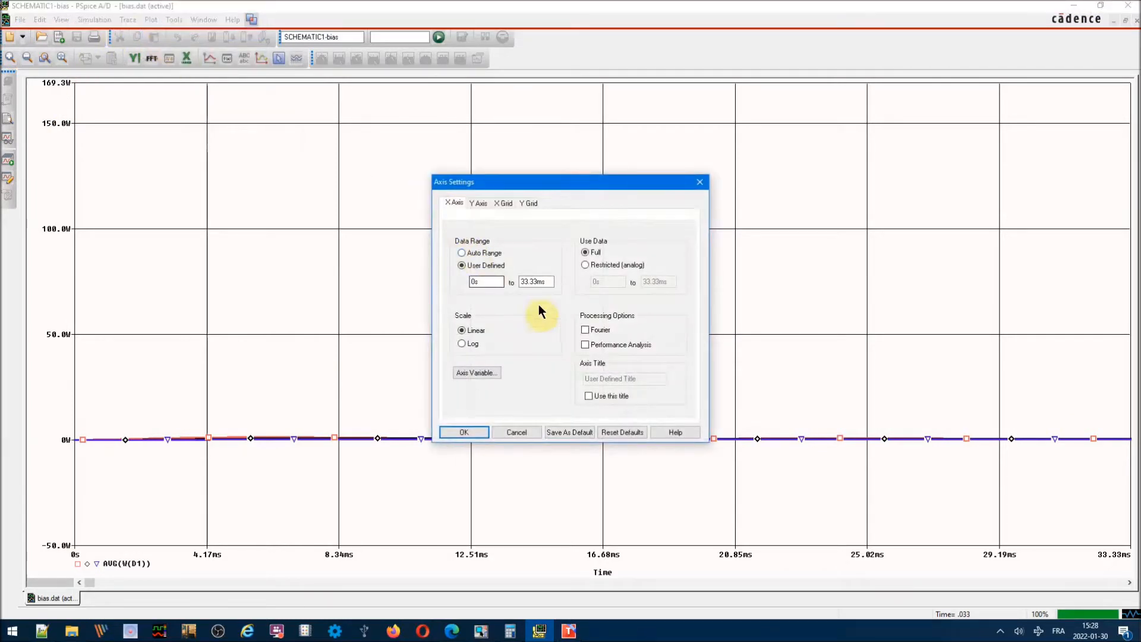
{"action": "left_click", "coordinate": [482, 207]}
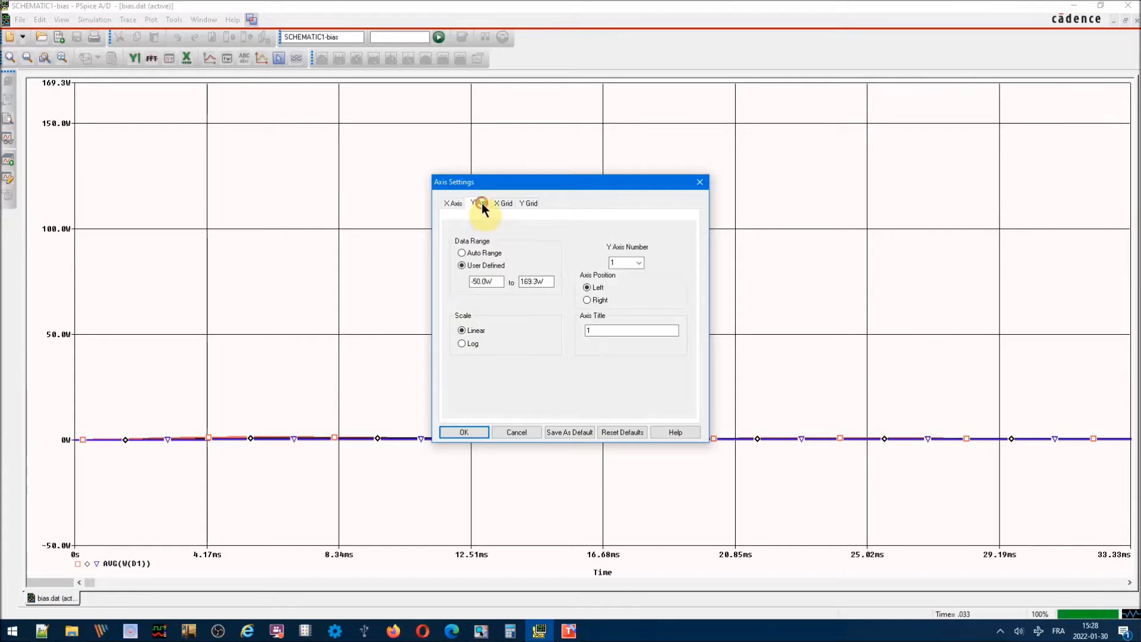
{"action": "left_click", "coordinate": [462, 253]}
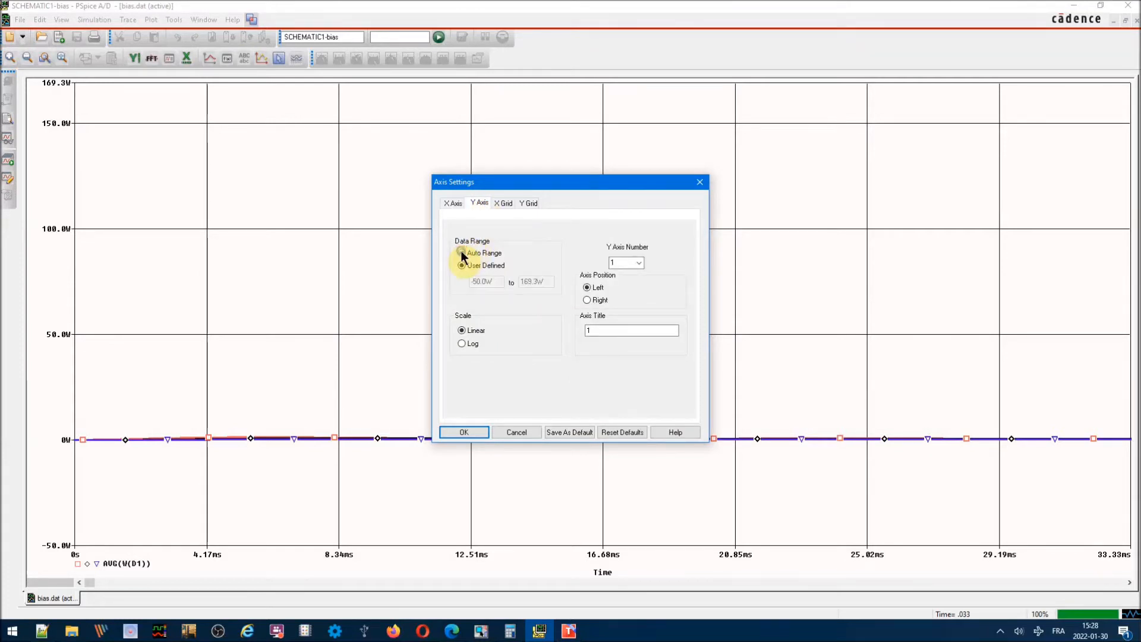
{"action": "left_click", "coordinate": [473, 432]}
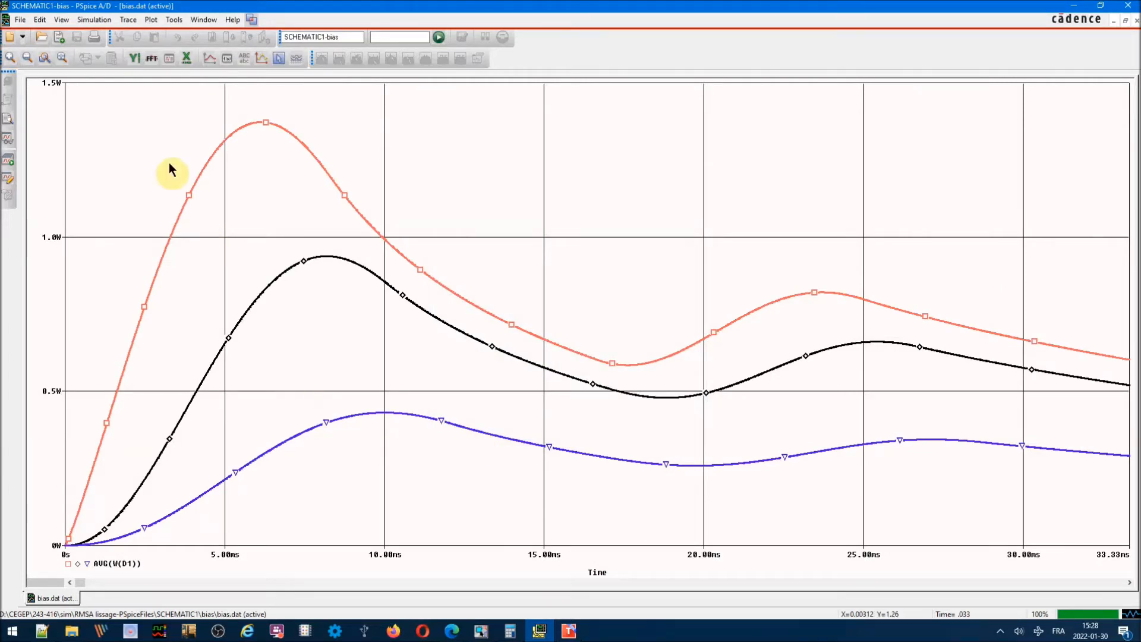
Step: Place the cursor at about 16.68 ms and examine the three AVG(W(D1)) values in the cursor table
{"action": "left_click", "coordinate": [278, 58]}
{"action": "mouse_move", "coordinate": [548, 294]}
{"action": "left_mouse_down"}
{"action": "mouse_move", "coordinate": [646, 302]}
{"action": "mouse_move", "coordinate": [598, 315]}
{"action": "left_mouse_up"}
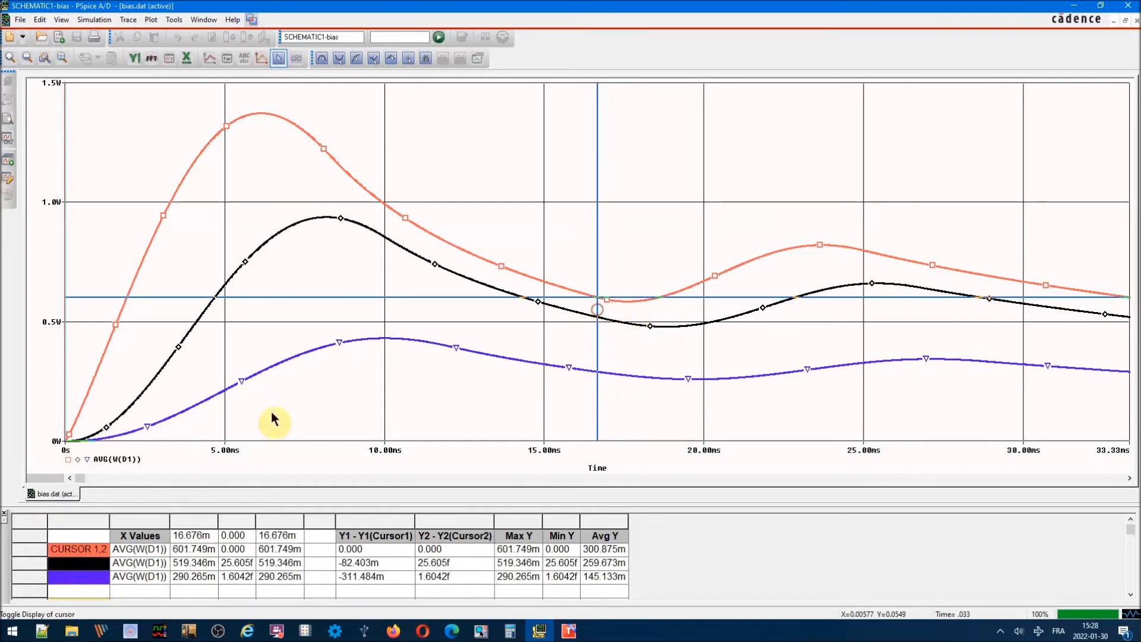